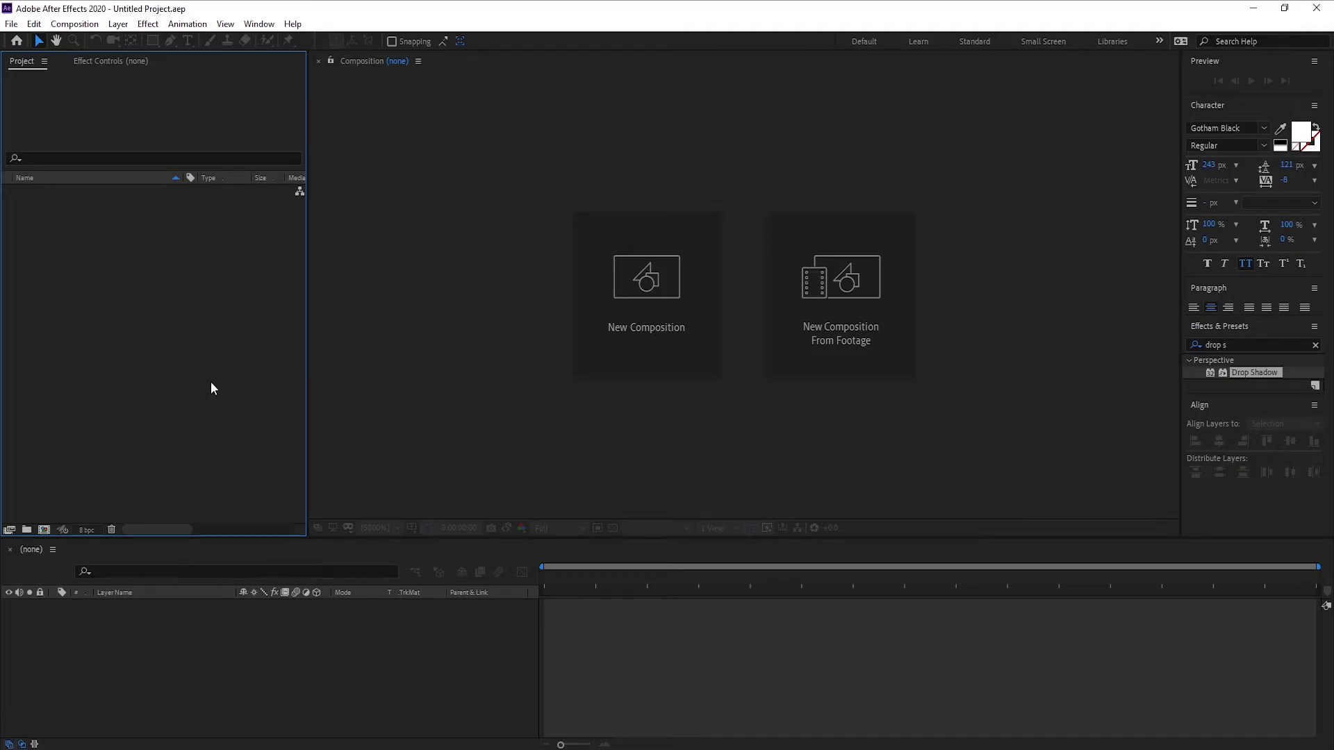
# - Create Comp 1 with the HDTV 1080 29.97 preset at 1920×1080, leaving the timeline empty
pyautogui.click(649, 288)
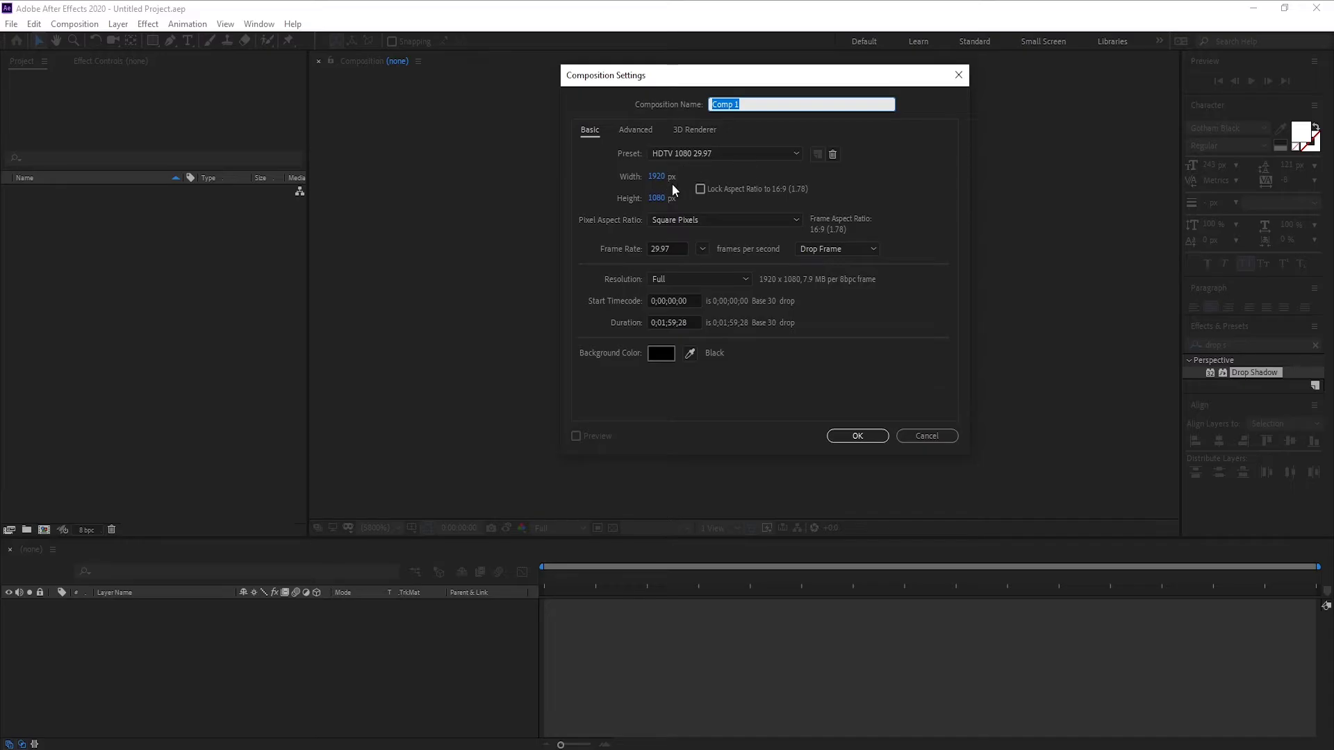
pyautogui.click(858, 436)
pyautogui.click(152, 318)
pyautogui.click(131, 643)
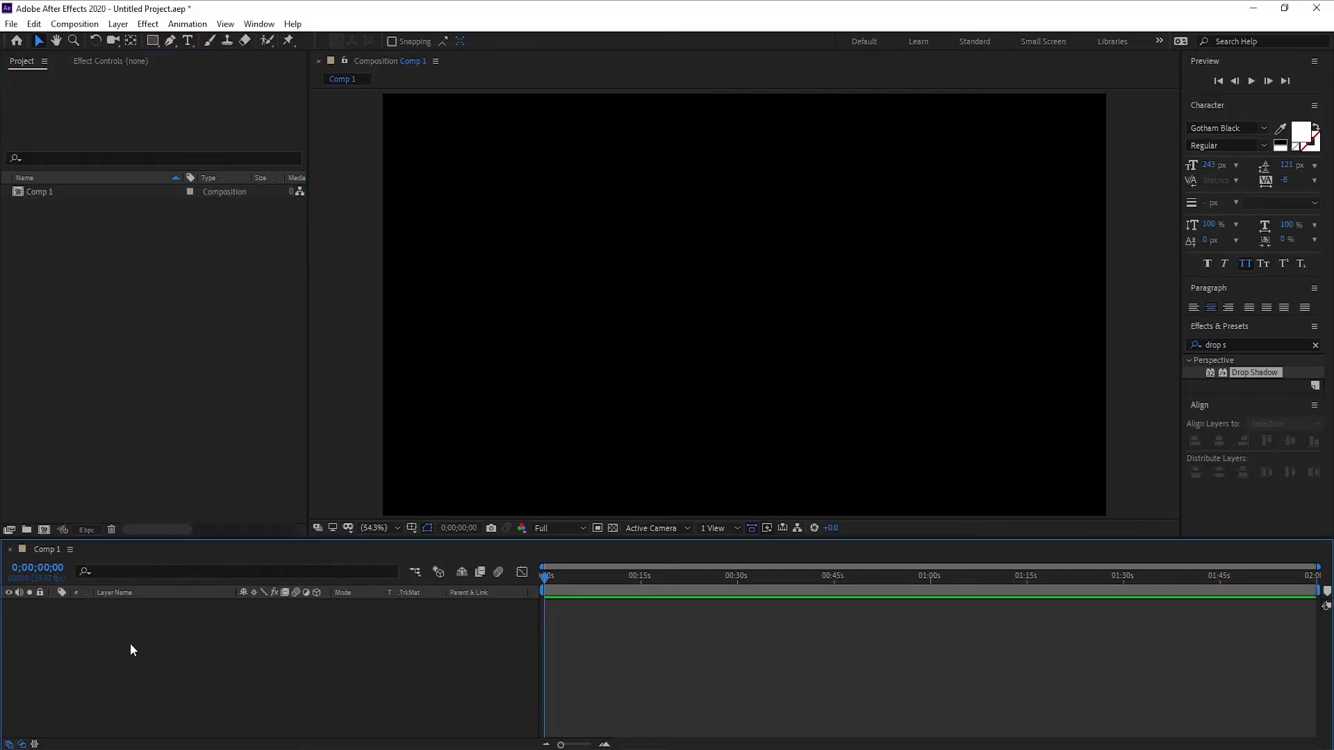
pyautogui.rightClick(144, 651)
# - Add a full-frame Royal Blue solid coloured 007EFF and lock the layer
pyautogui.moveTo(179, 494)
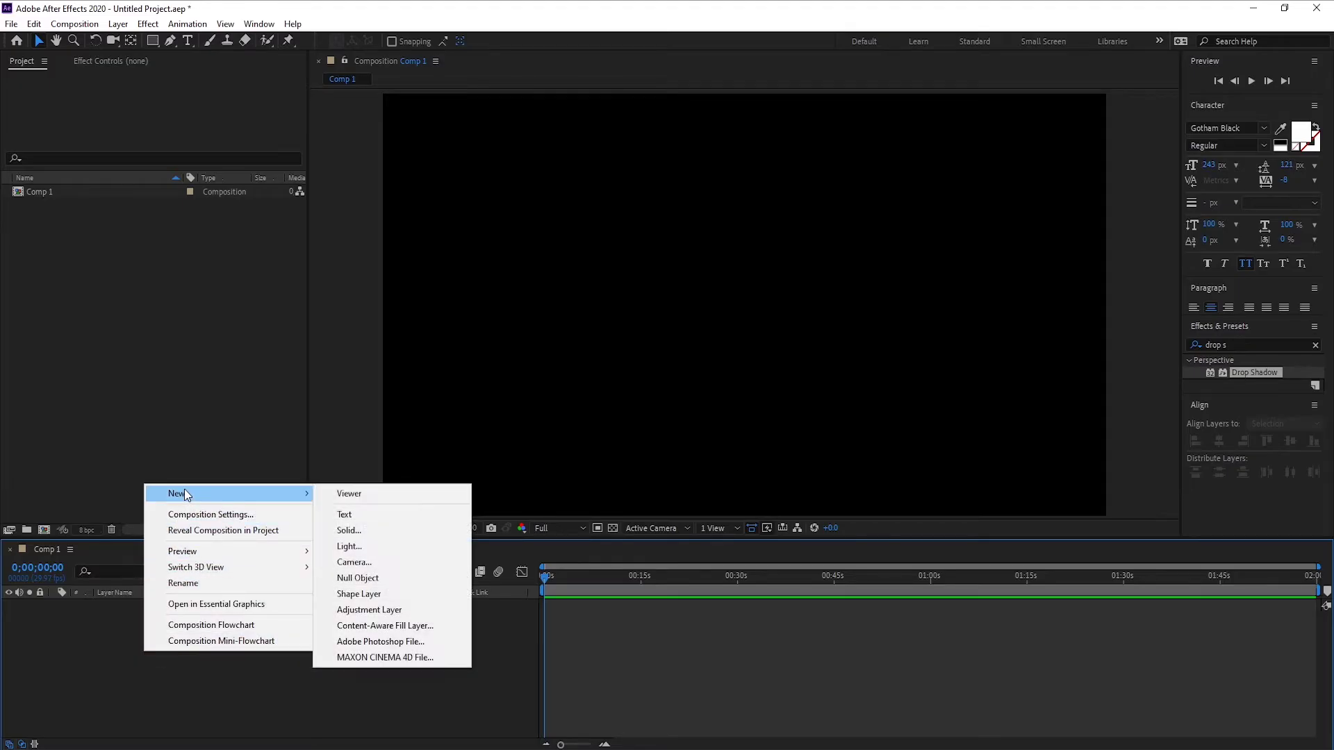
pyautogui.click(348, 530)
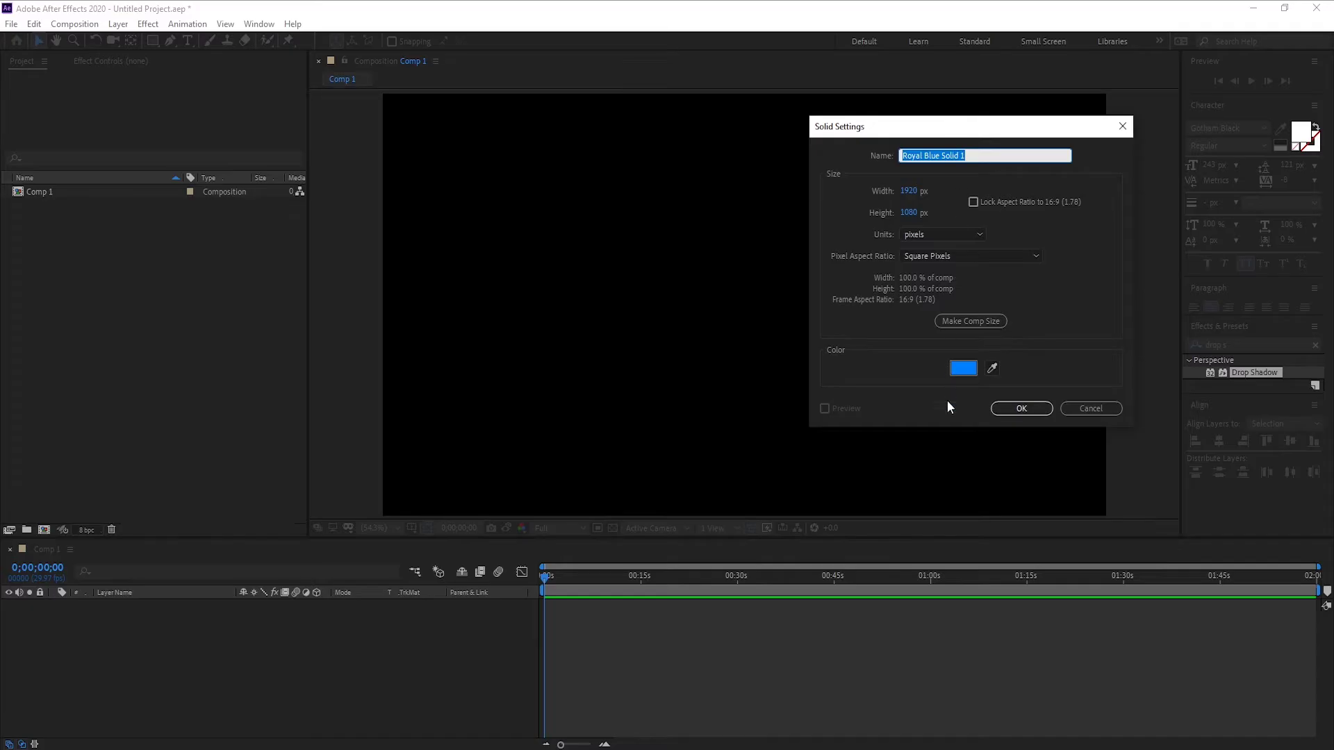
pyautogui.click(973, 369)
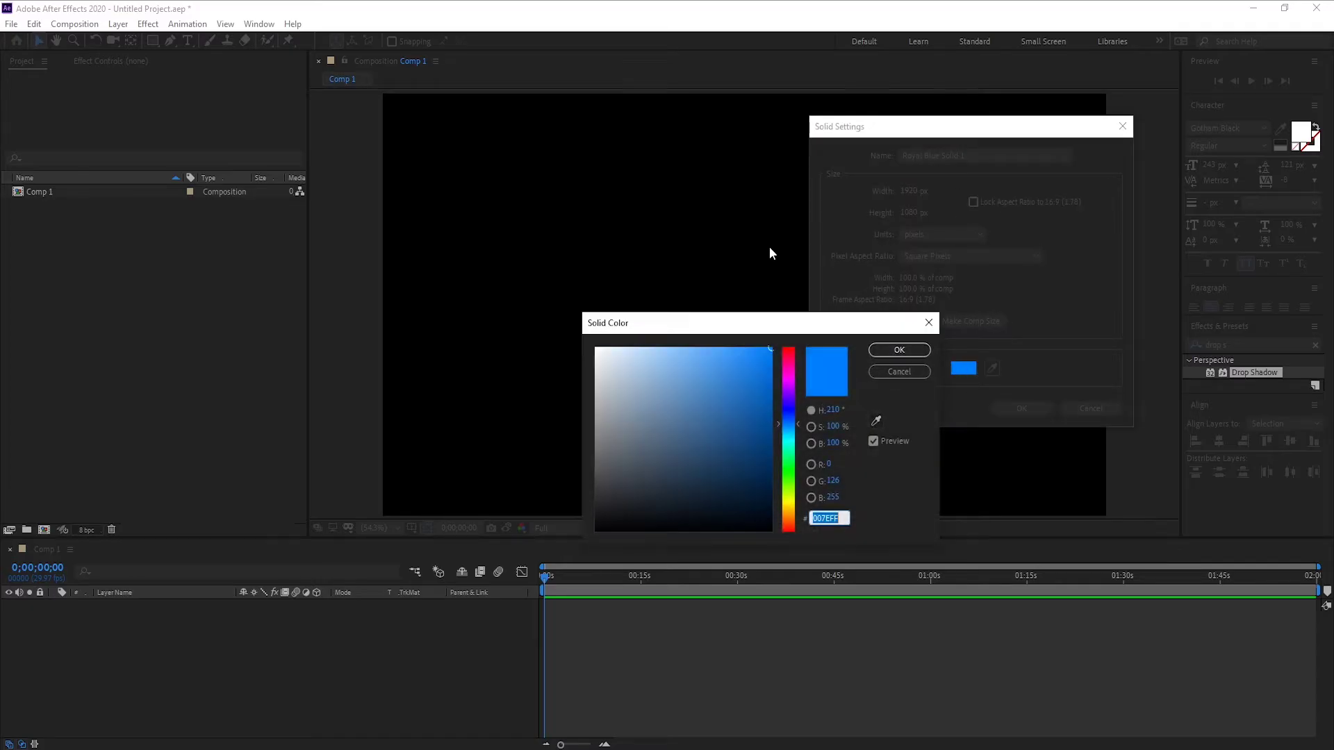
pyautogui.click(901, 351)
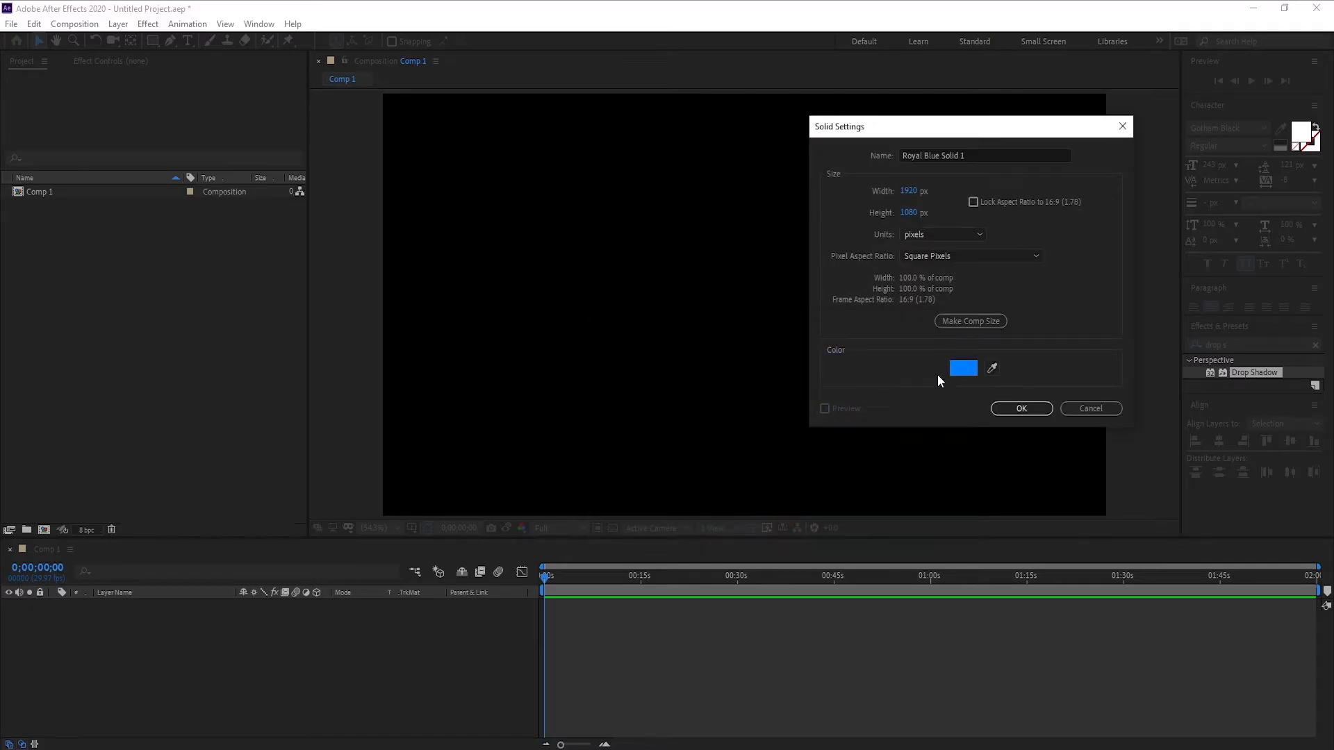
pyautogui.click(1021, 409)
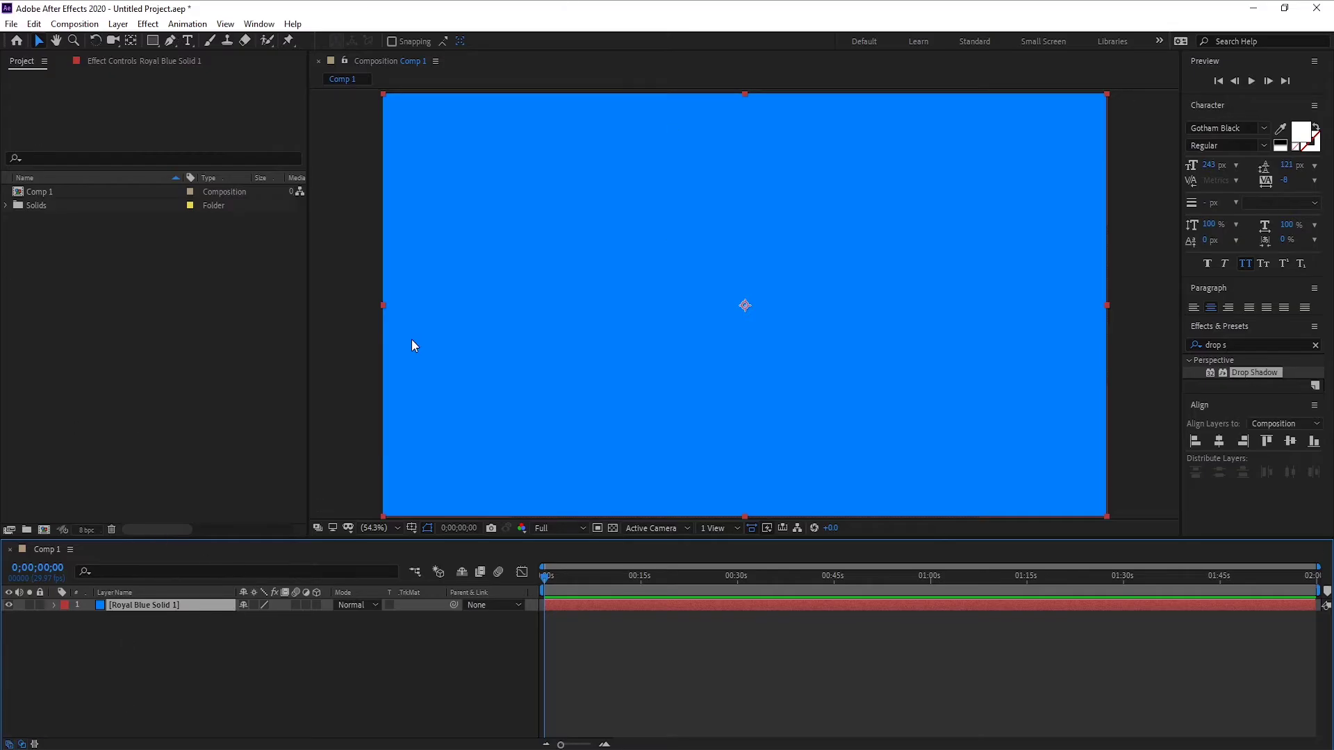
pyautogui.click(39, 605)
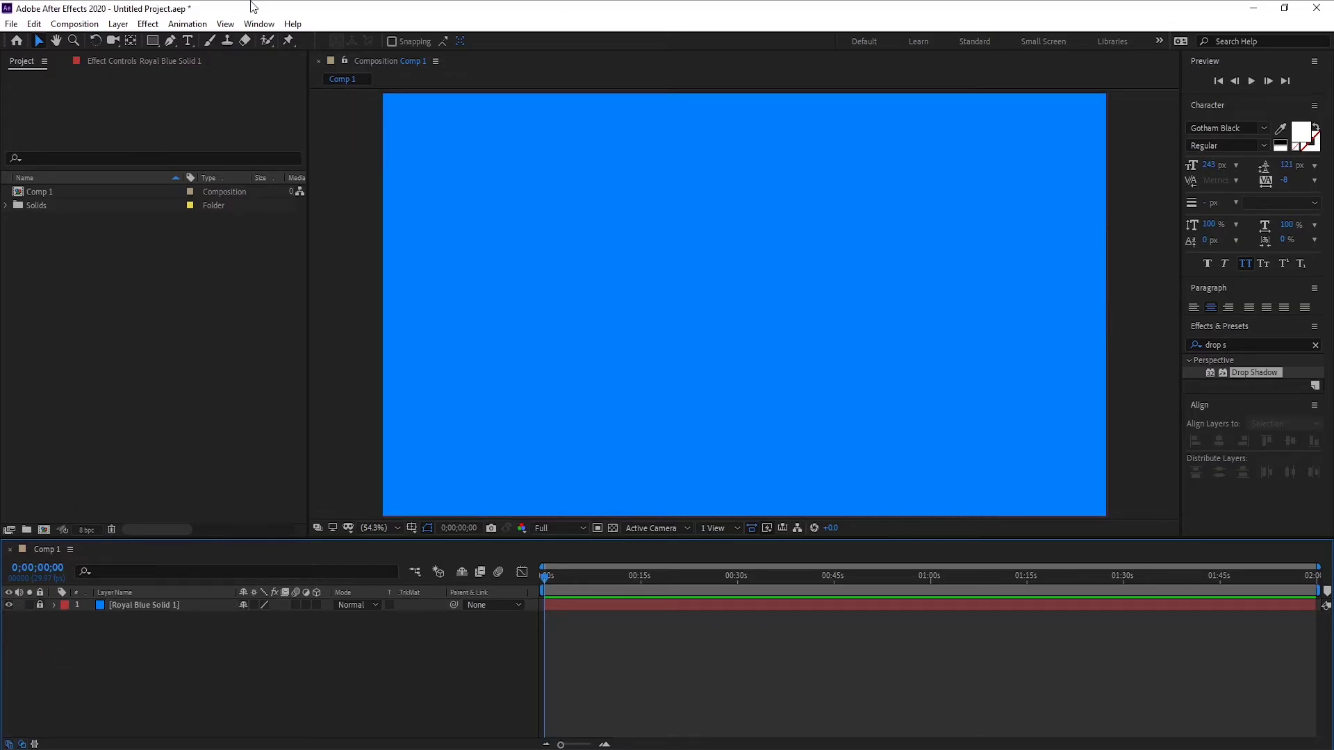
pyautogui.click(186, 44)
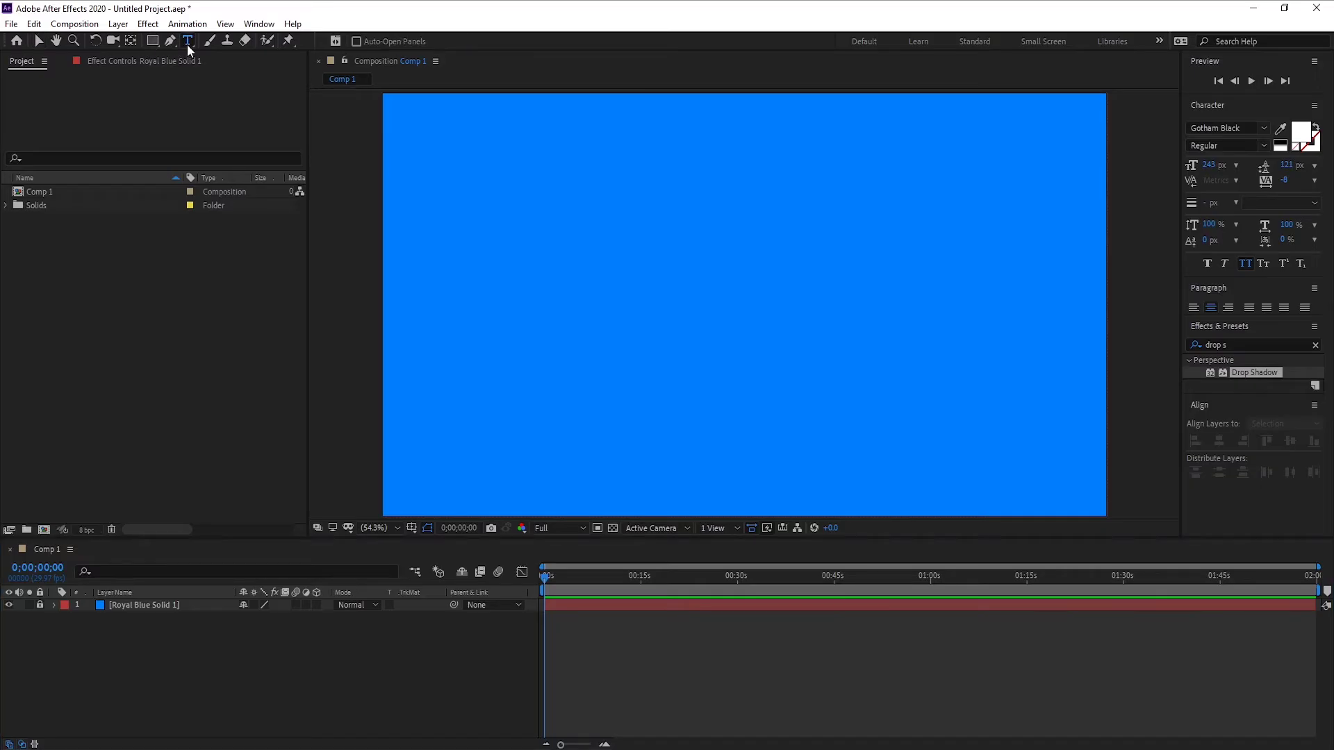
# - Type 'motion' as a new text layer on the canvas
pyautogui.click(541, 281)
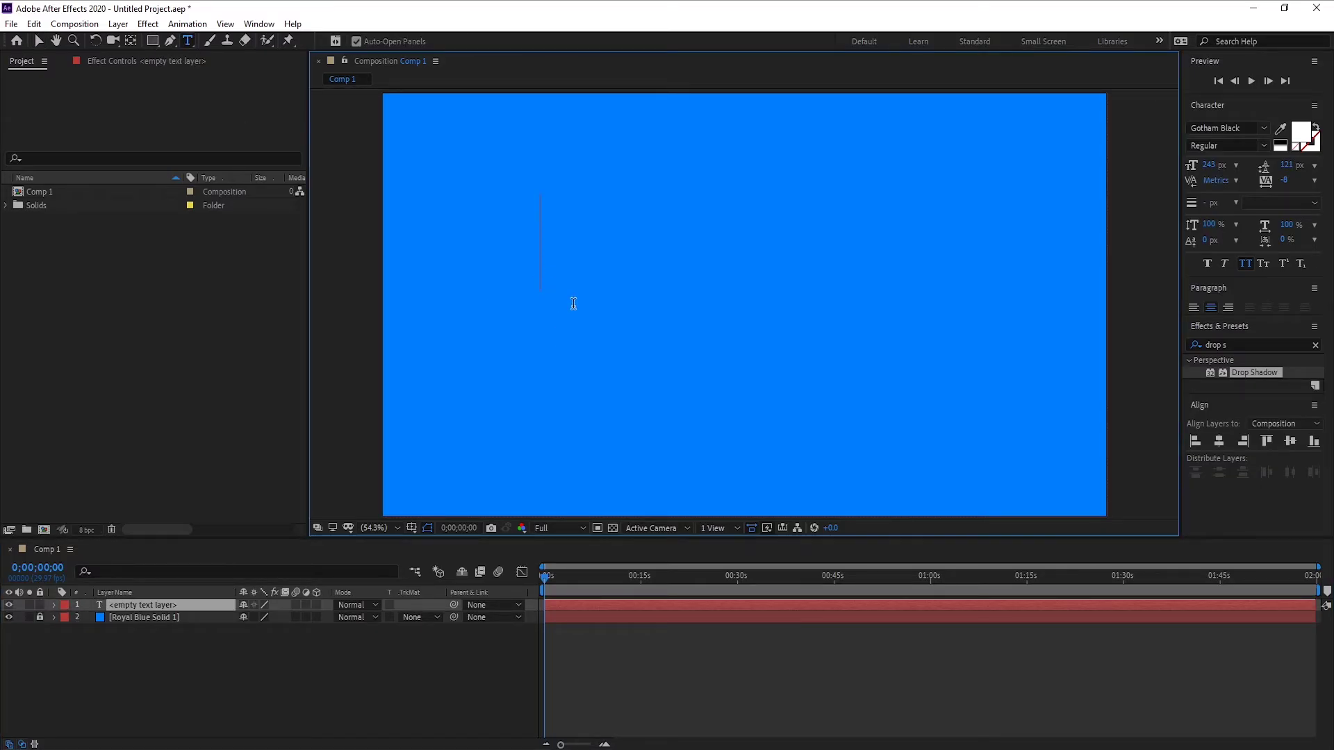
pyautogui.write('m')
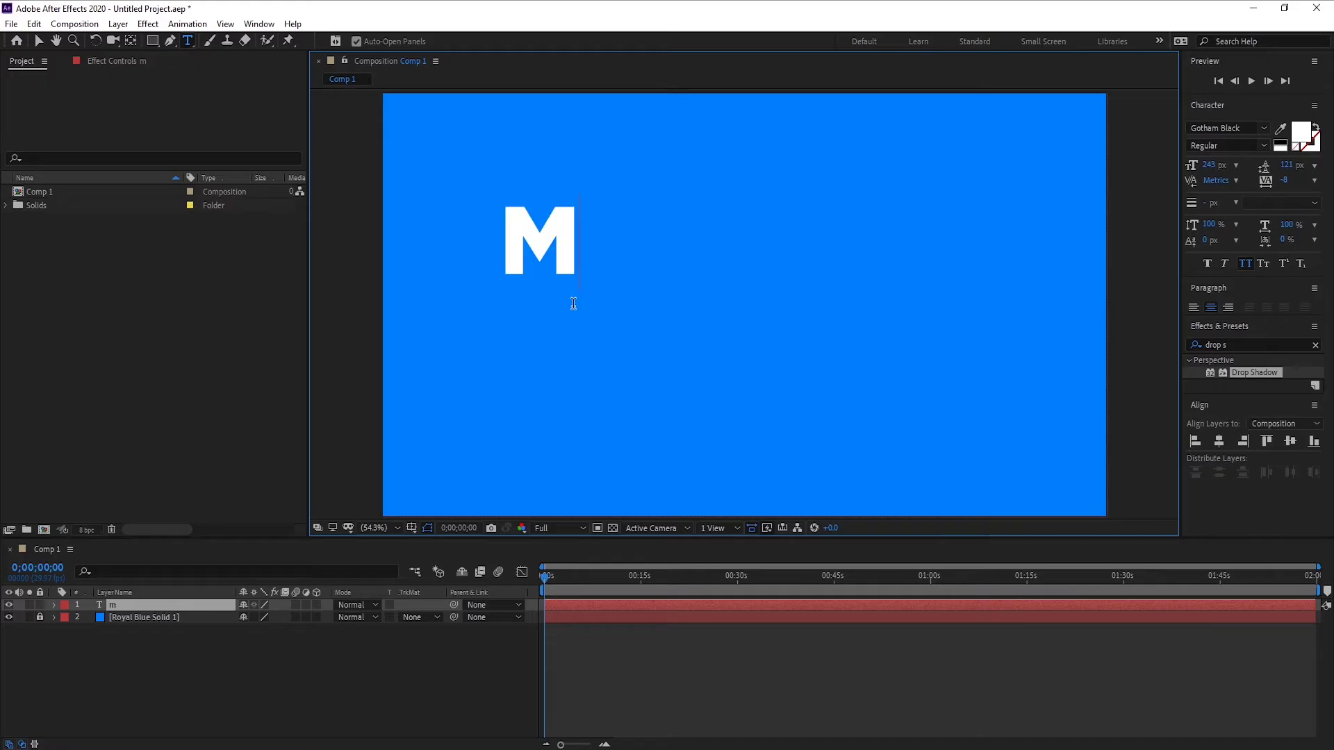
pyautogui.write('otion')
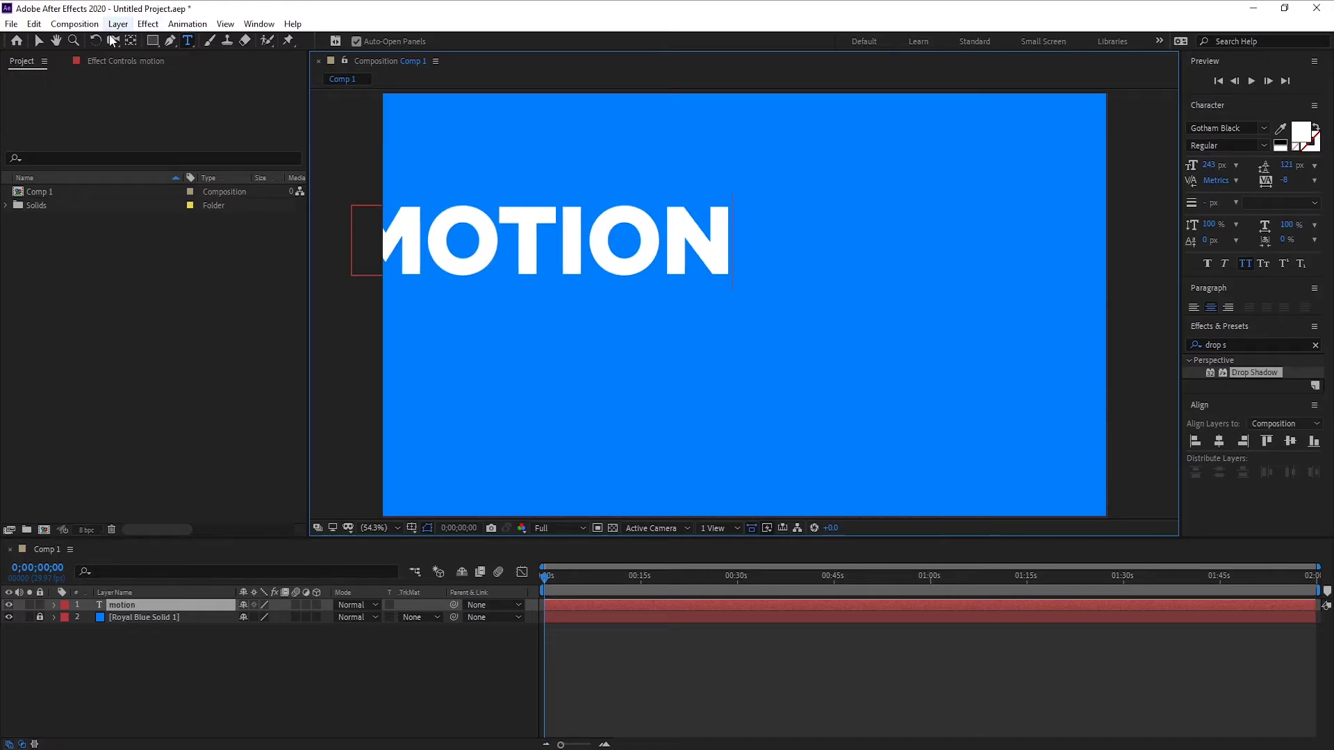
pyautogui.click(38, 40)
# - Centre the MOTION text's anchor point and align it horizontally and vertically in the composition
pyautogui.moveTo(498, 256); pyautogui.dragTo(702, 320)
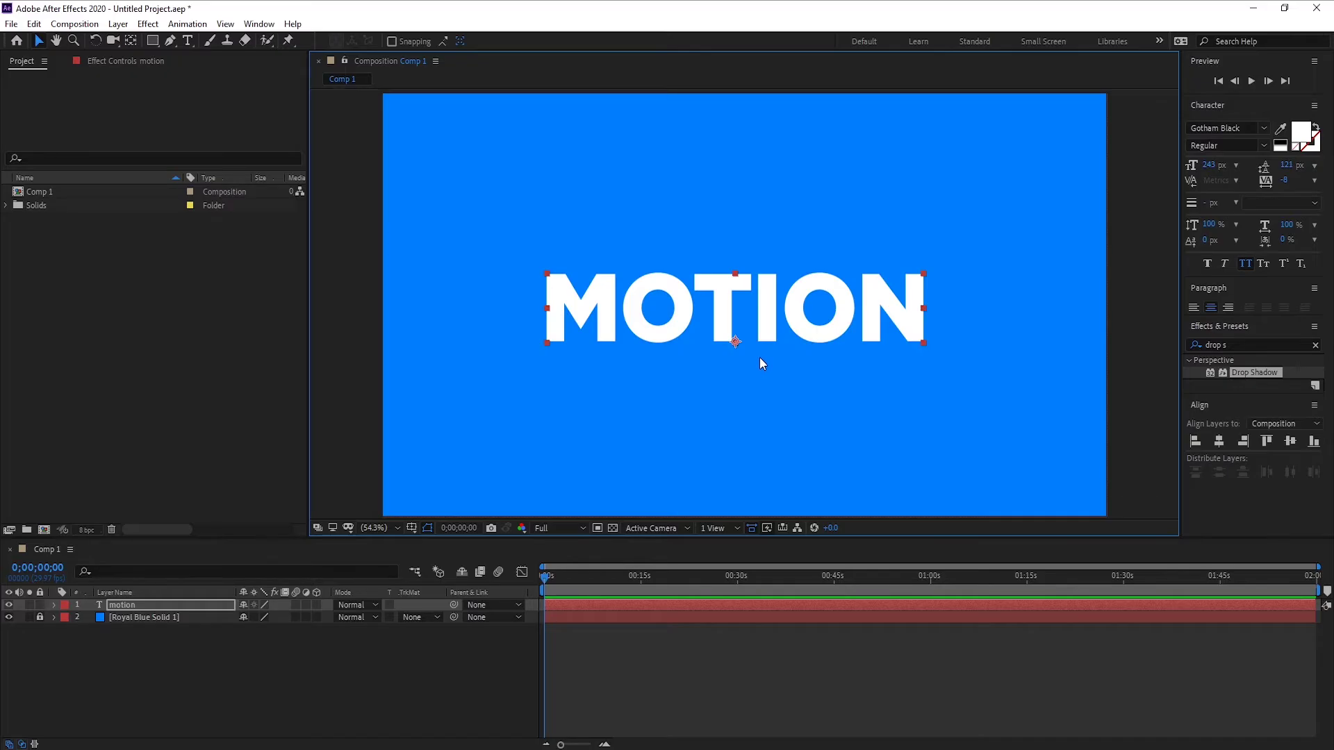
pyautogui.hotkey('ctrl', 'alt', 'Home')
pyautogui.click(1220, 443)
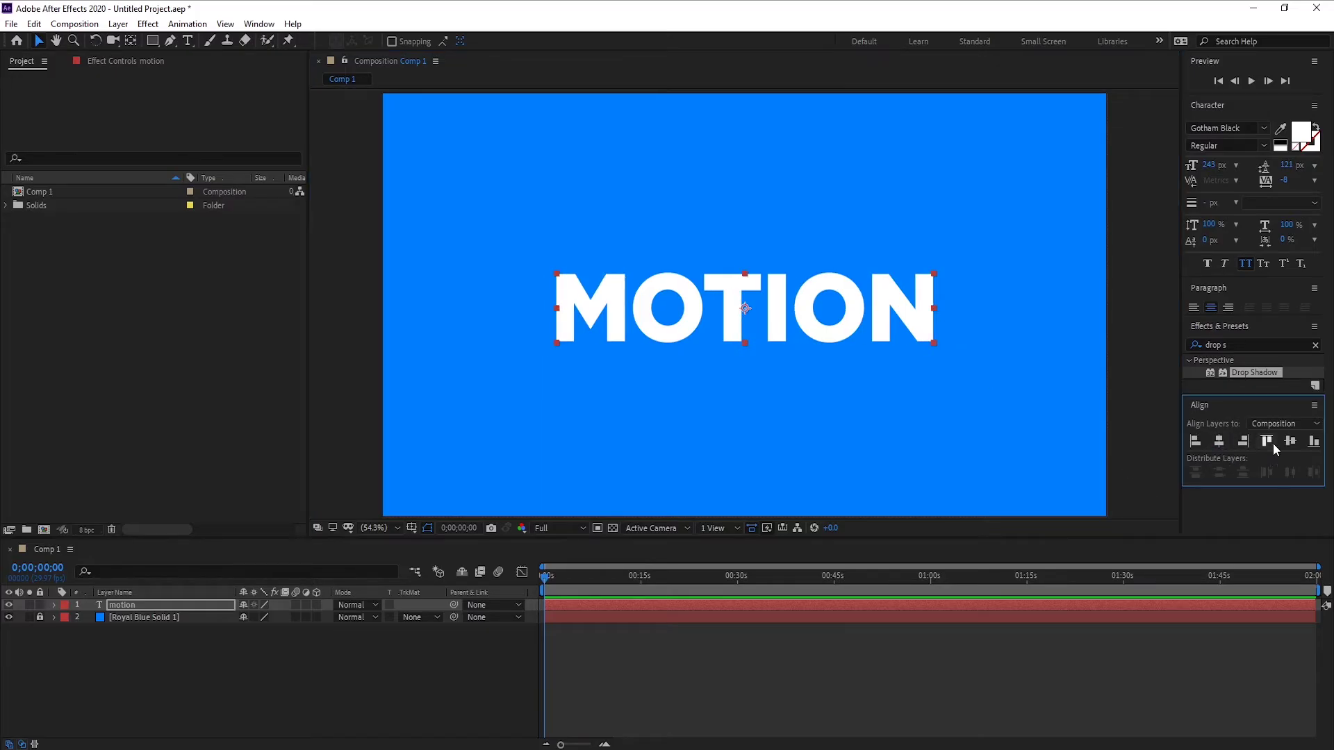
pyautogui.click(1291, 441)
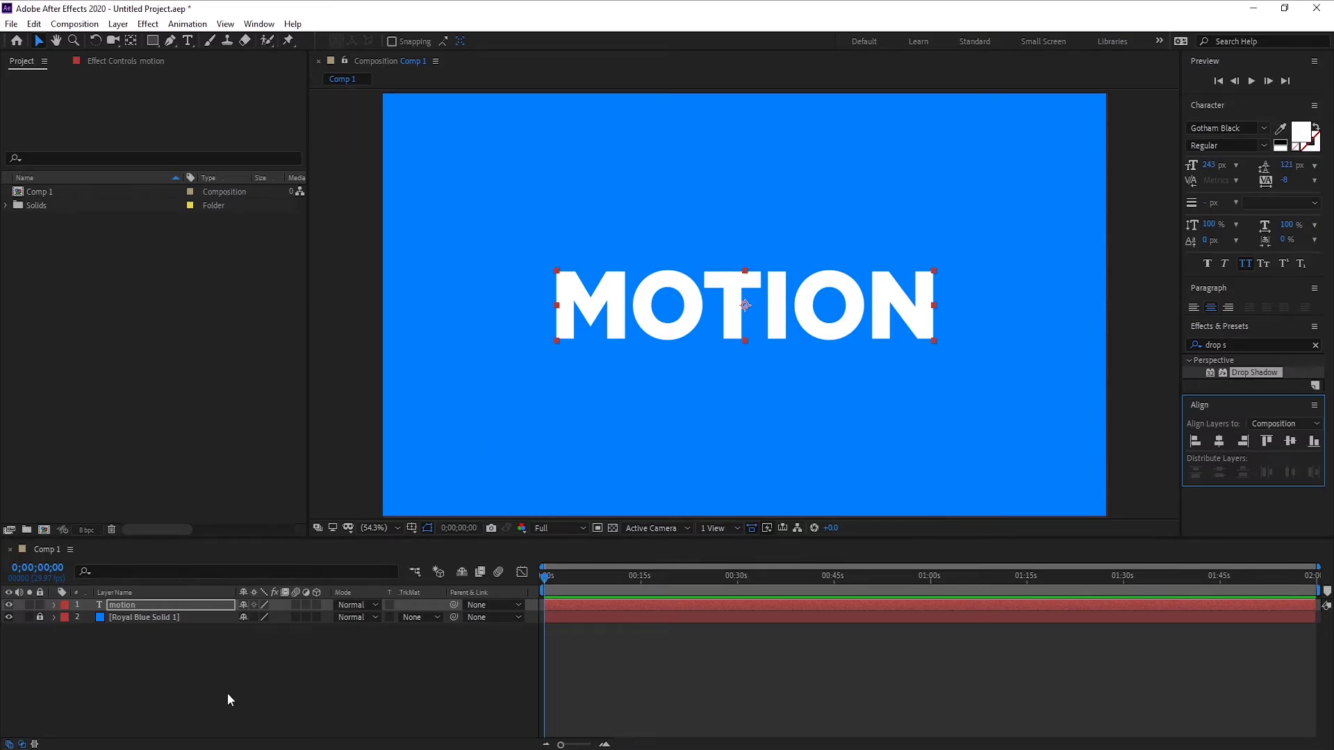
# - Add Animator 1 to the MOTION text layer with Position, Opacity and Tracking properties
pyautogui.click(54, 605)
pyautogui.click(323, 617)
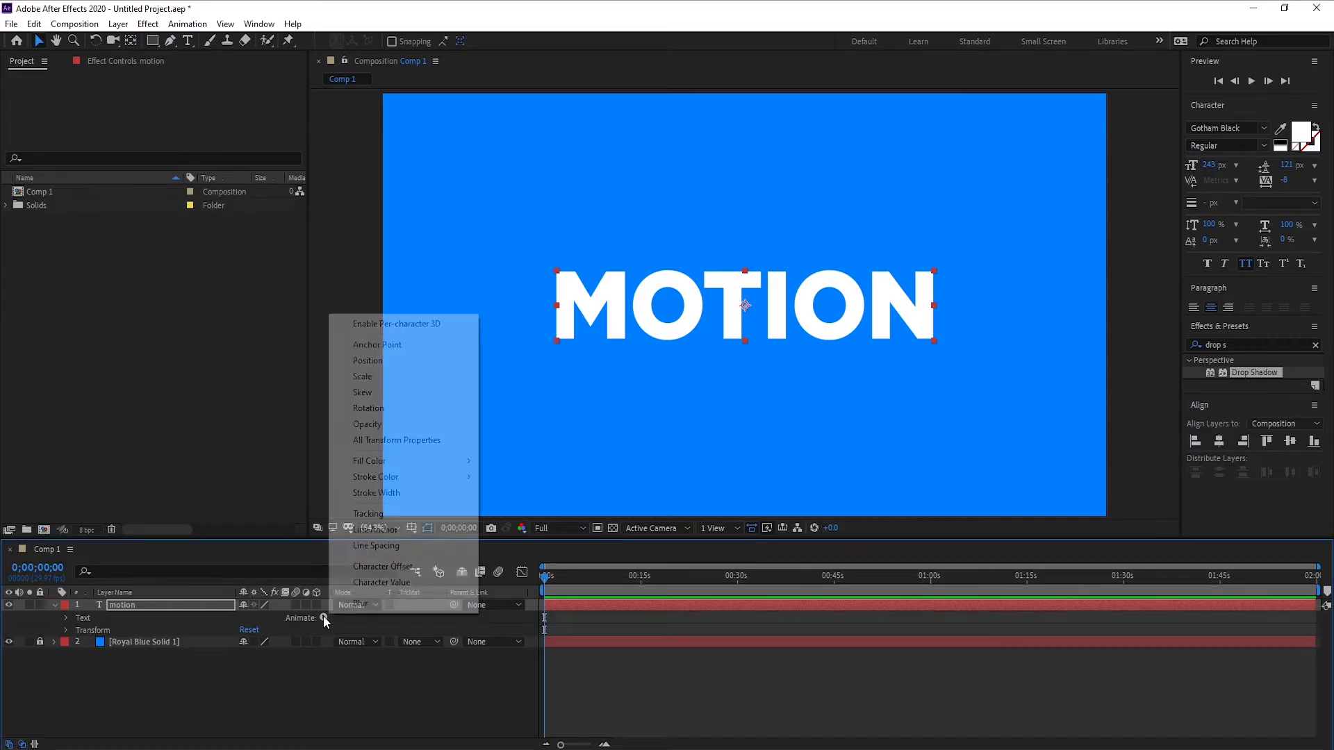
pyautogui.click(381, 361)
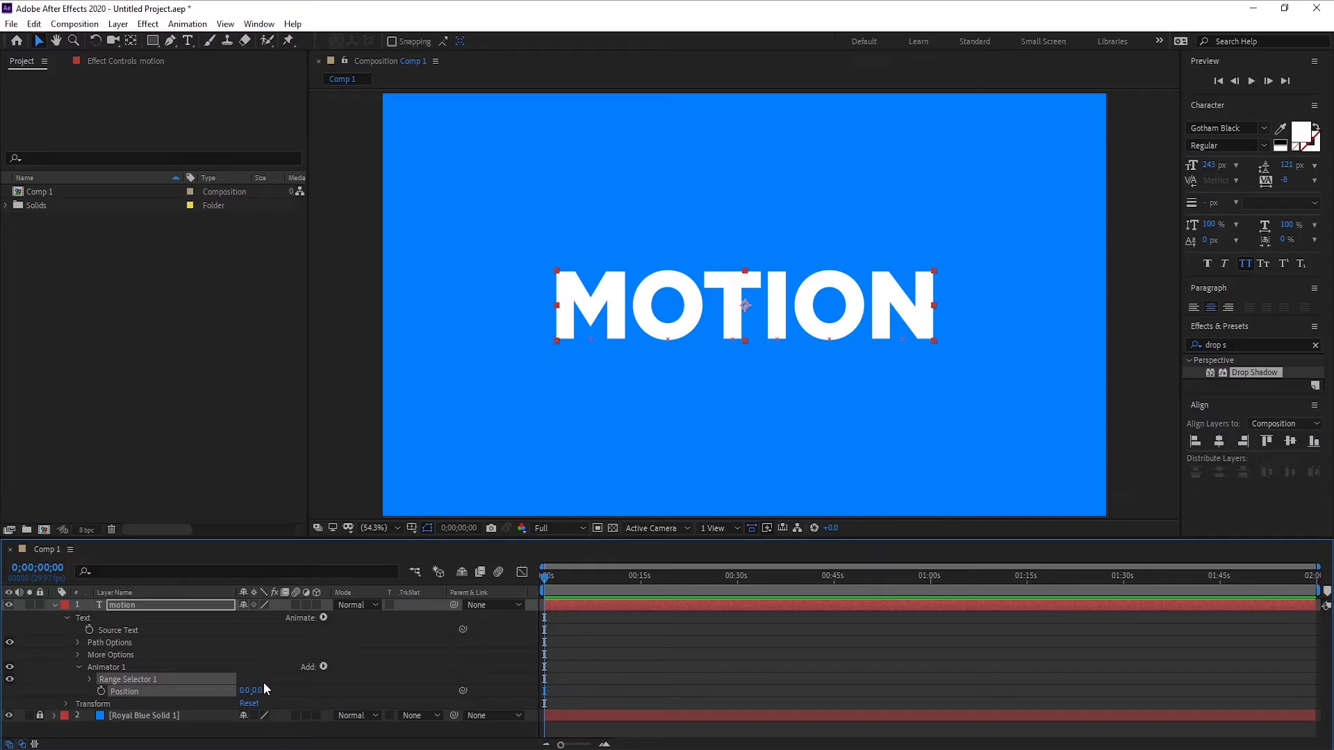
pyautogui.click(322, 665)
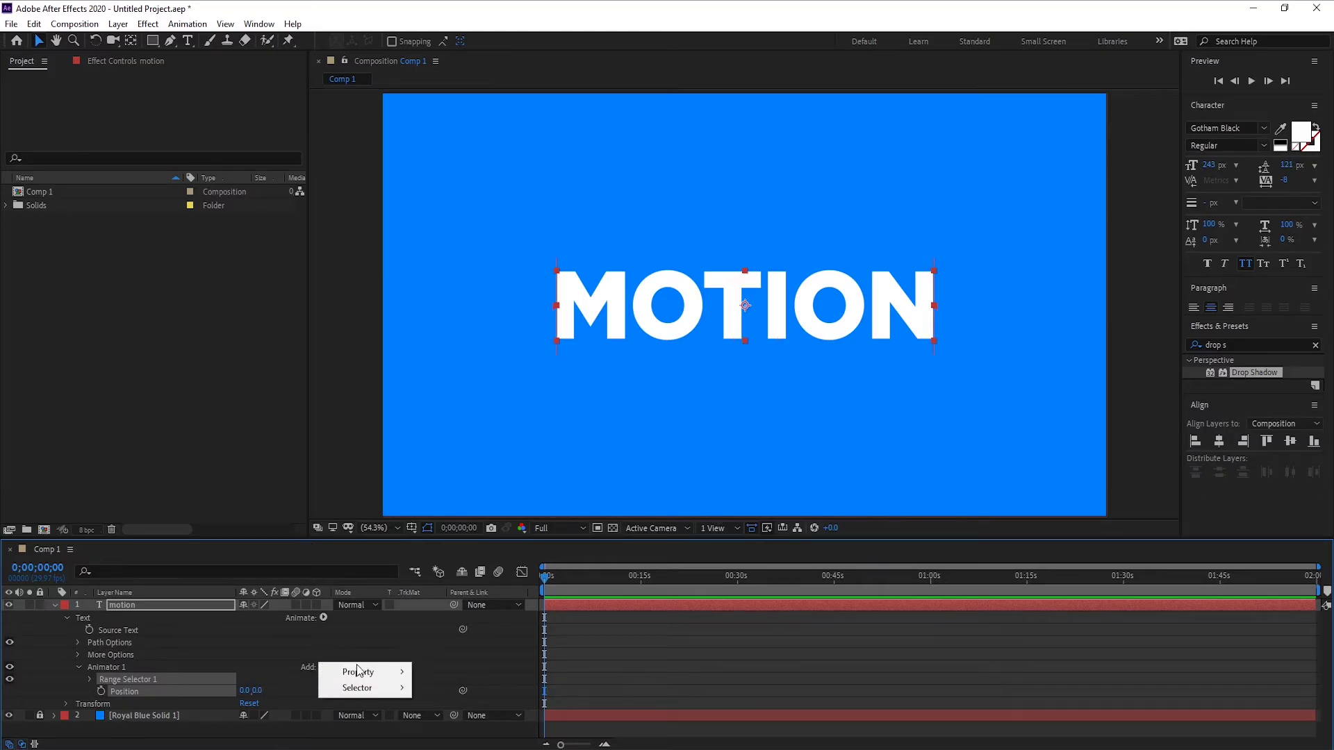
pyautogui.moveTo(364, 671)
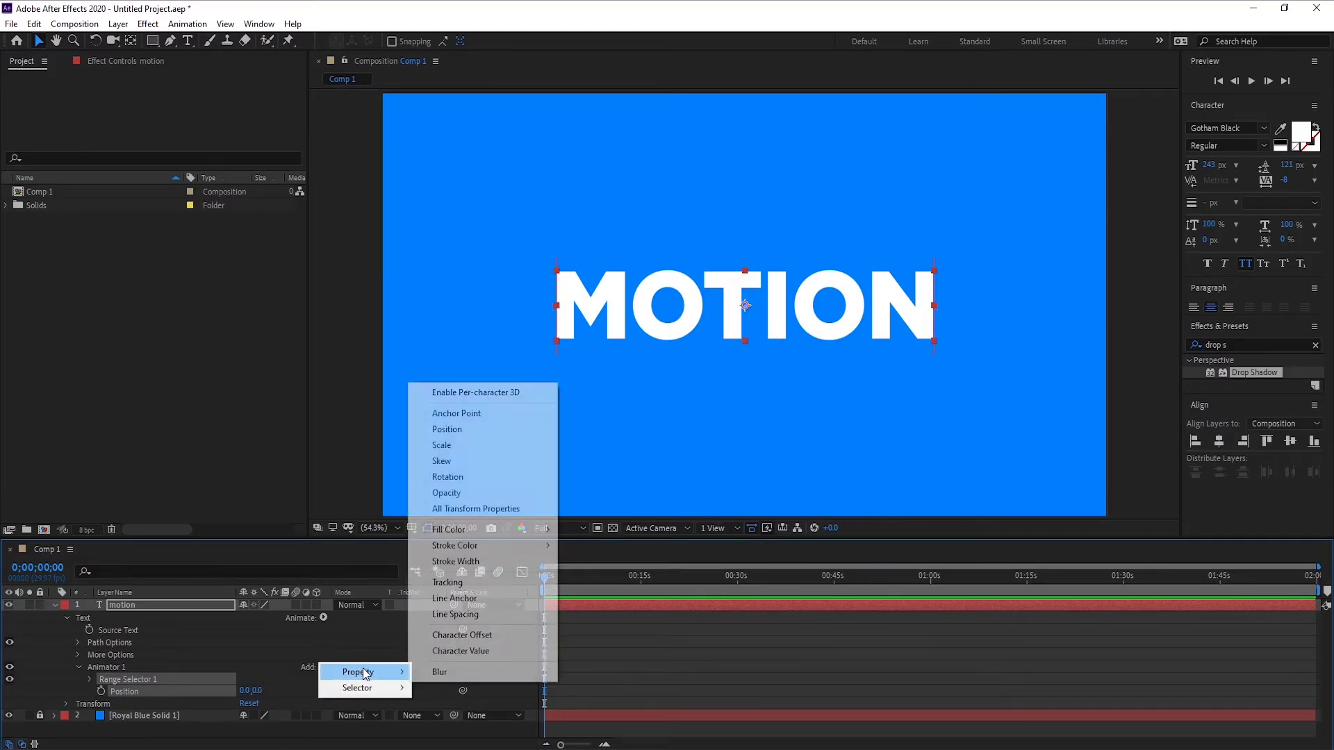
pyautogui.click(448, 493)
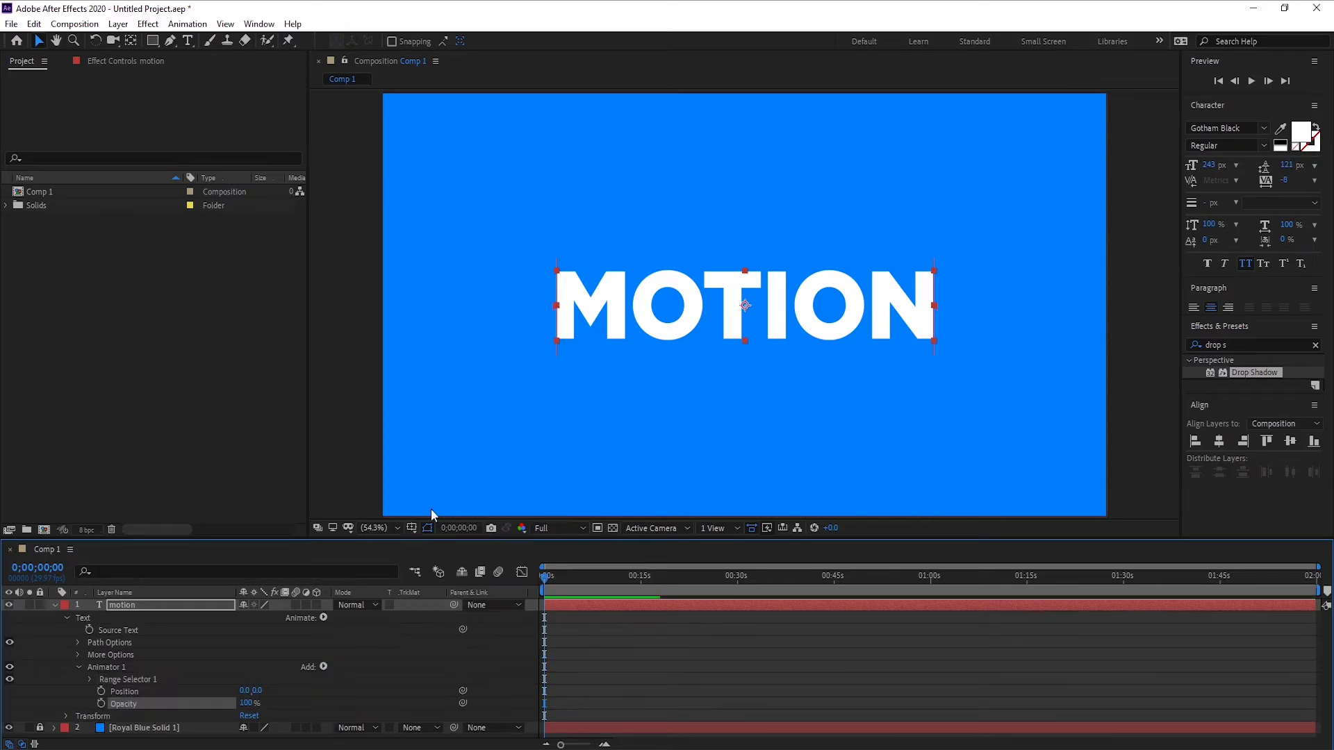
pyautogui.click(322, 666)
pyautogui.moveTo(362, 672)
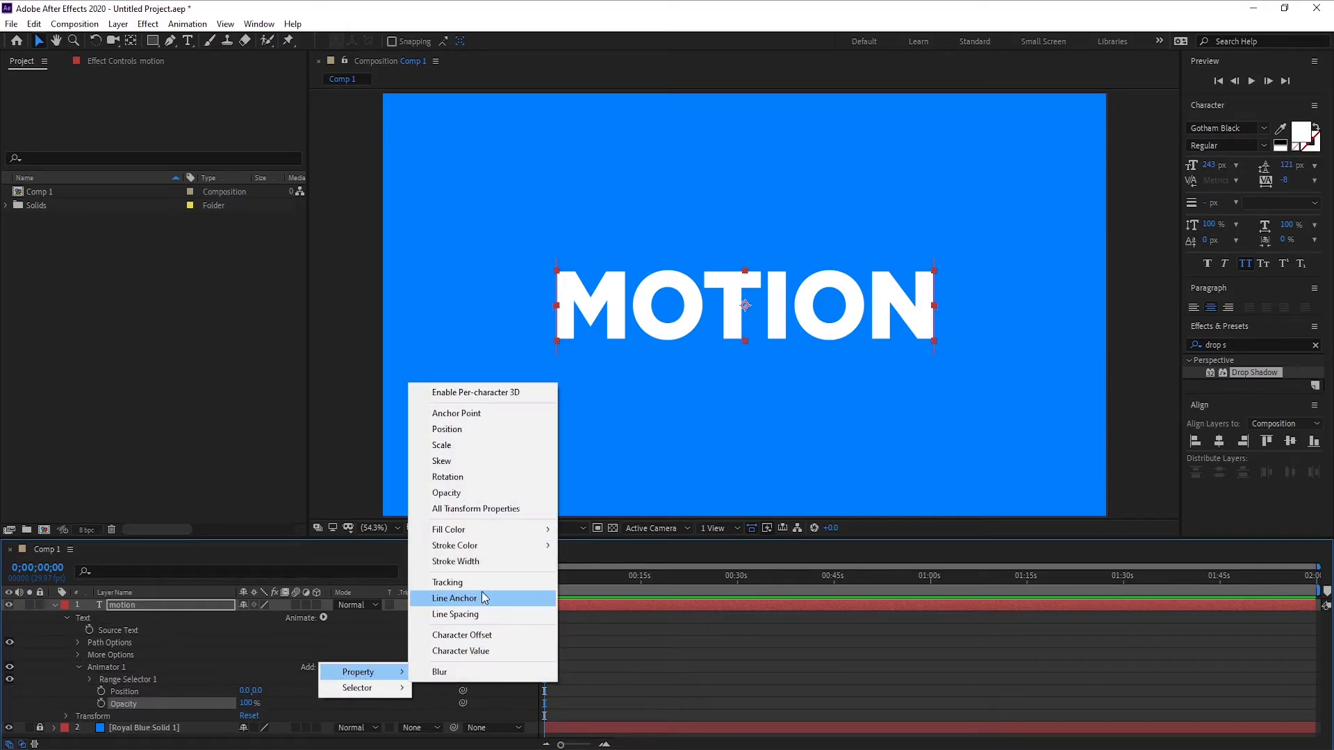
pyautogui.click(456, 583)
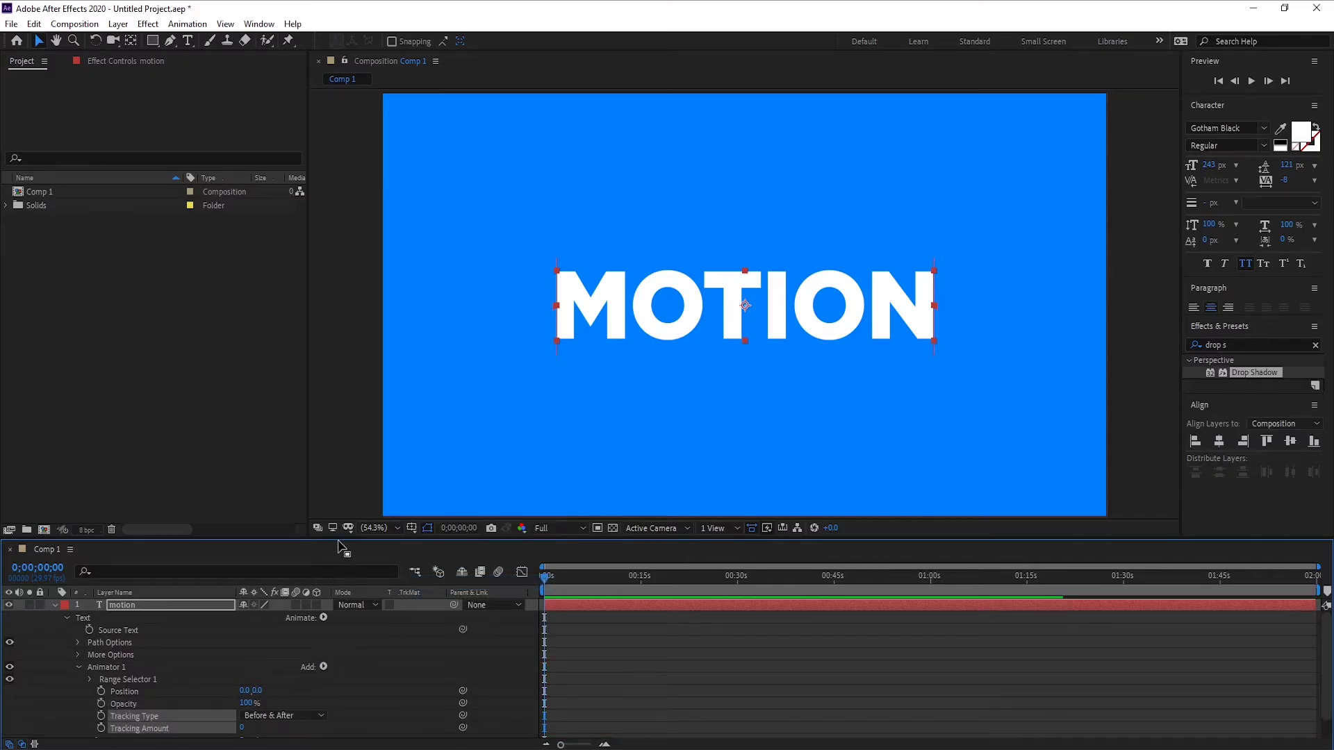
pyautogui.moveTo(341, 541); pyautogui.dragTo(340, 479)
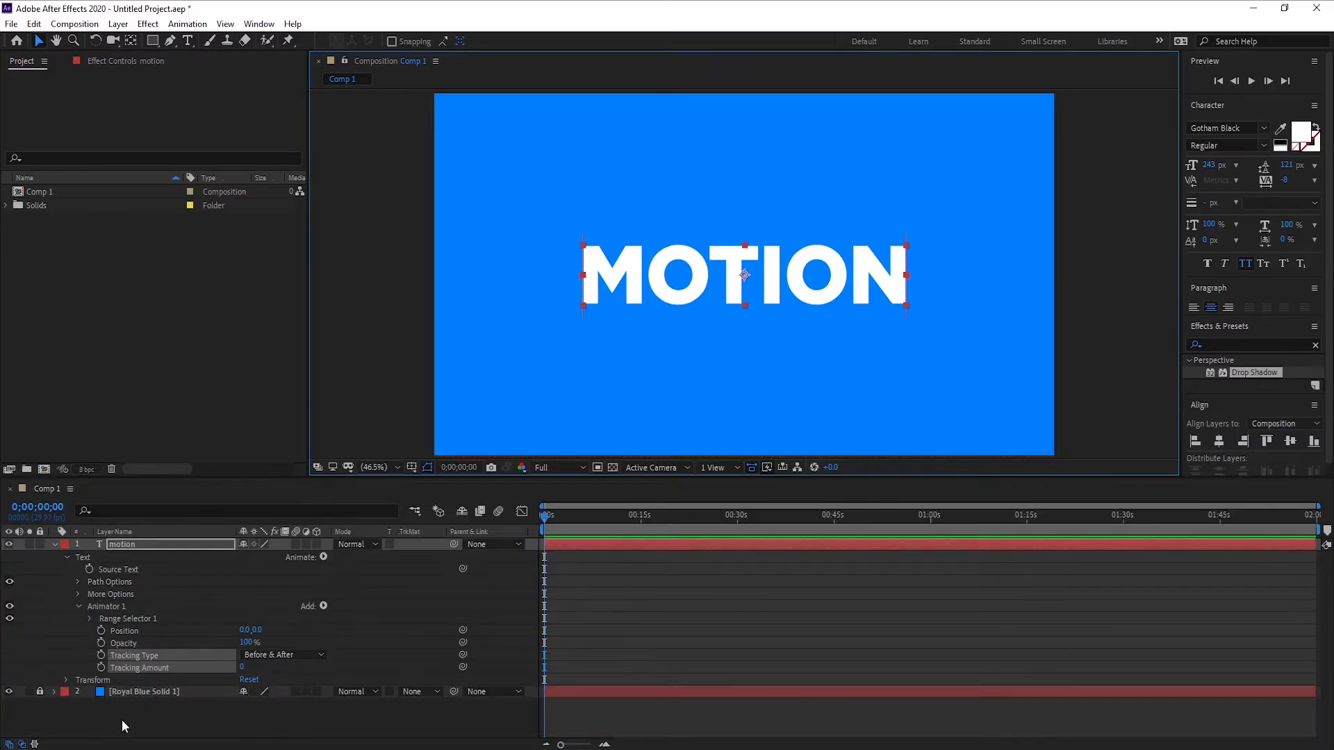
# - Set Animator 1 to Position 0,160, Opacity 0% and Tracking Amount -65
pyautogui.click(261, 630)
pyautogui.write('160')
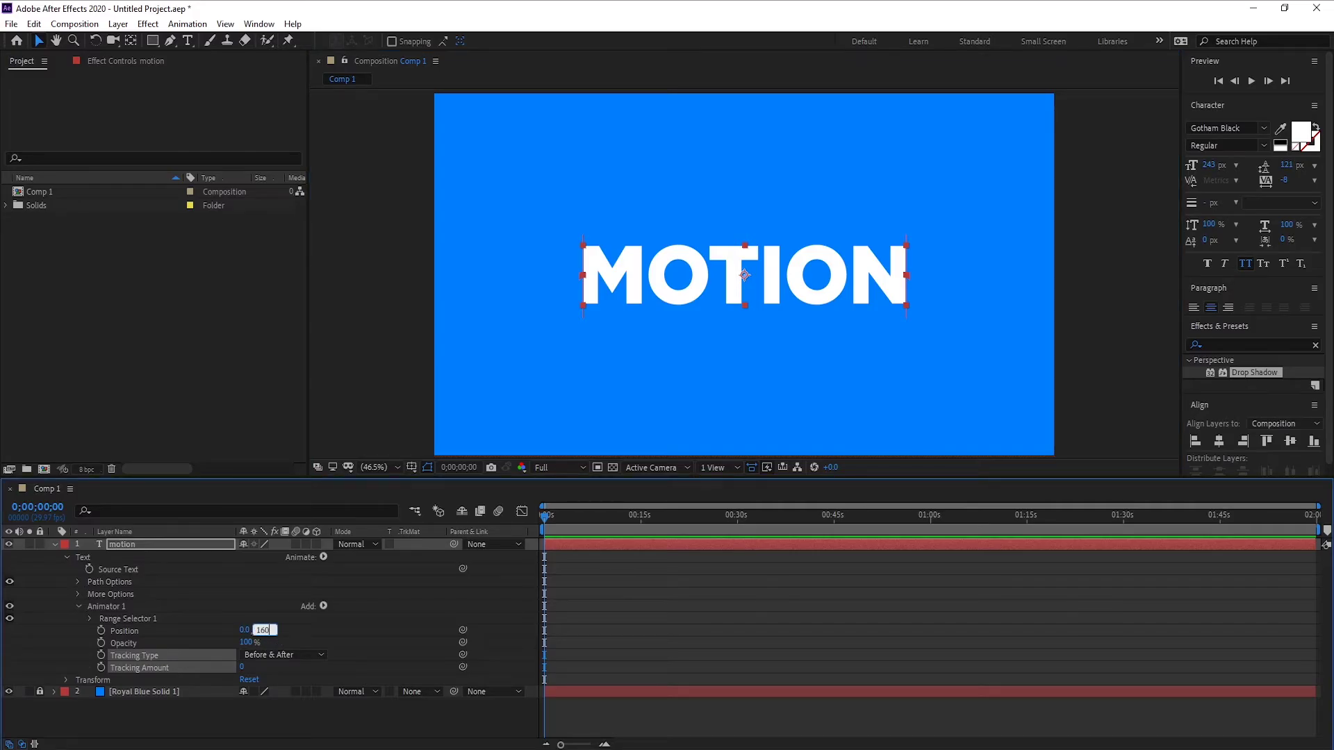
pyautogui.press('Return')
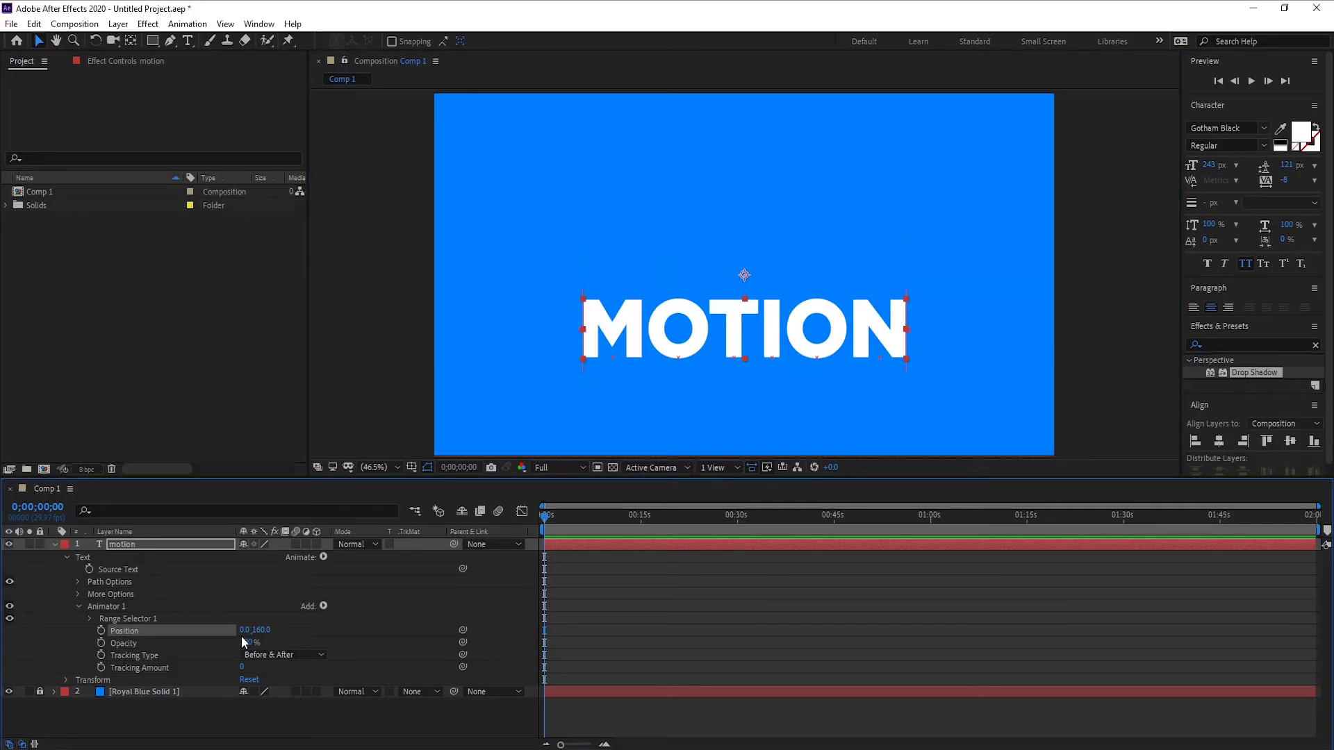
pyautogui.click(243, 642)
pyautogui.write('0')
pyautogui.press('Return')
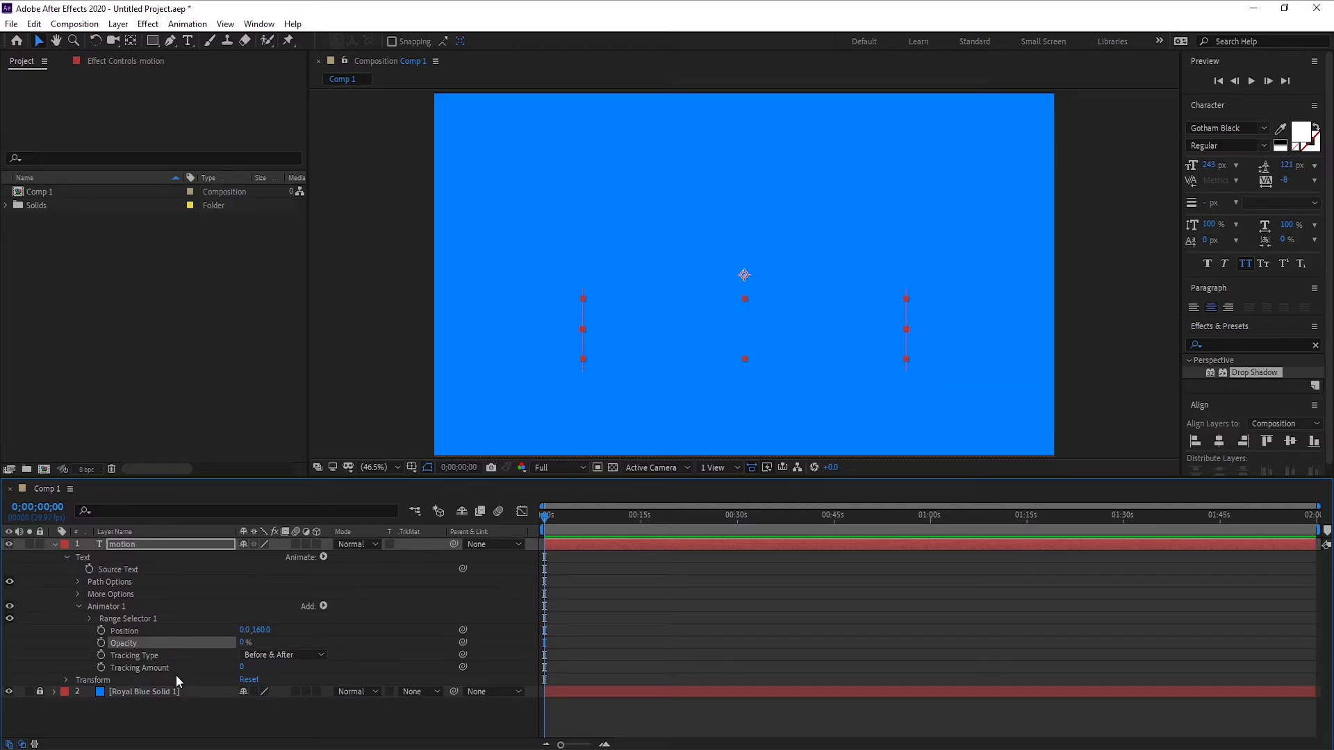
pyautogui.click(241, 667)
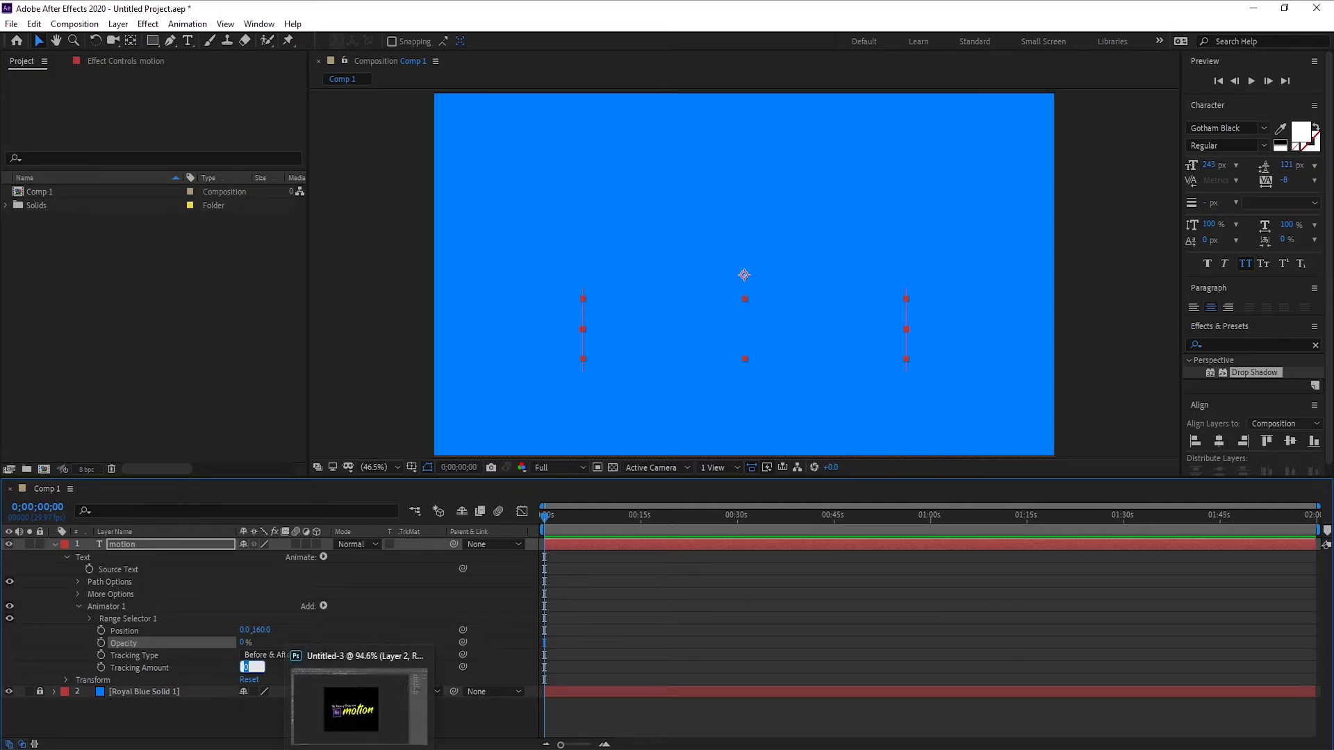
pyautogui.write('65')
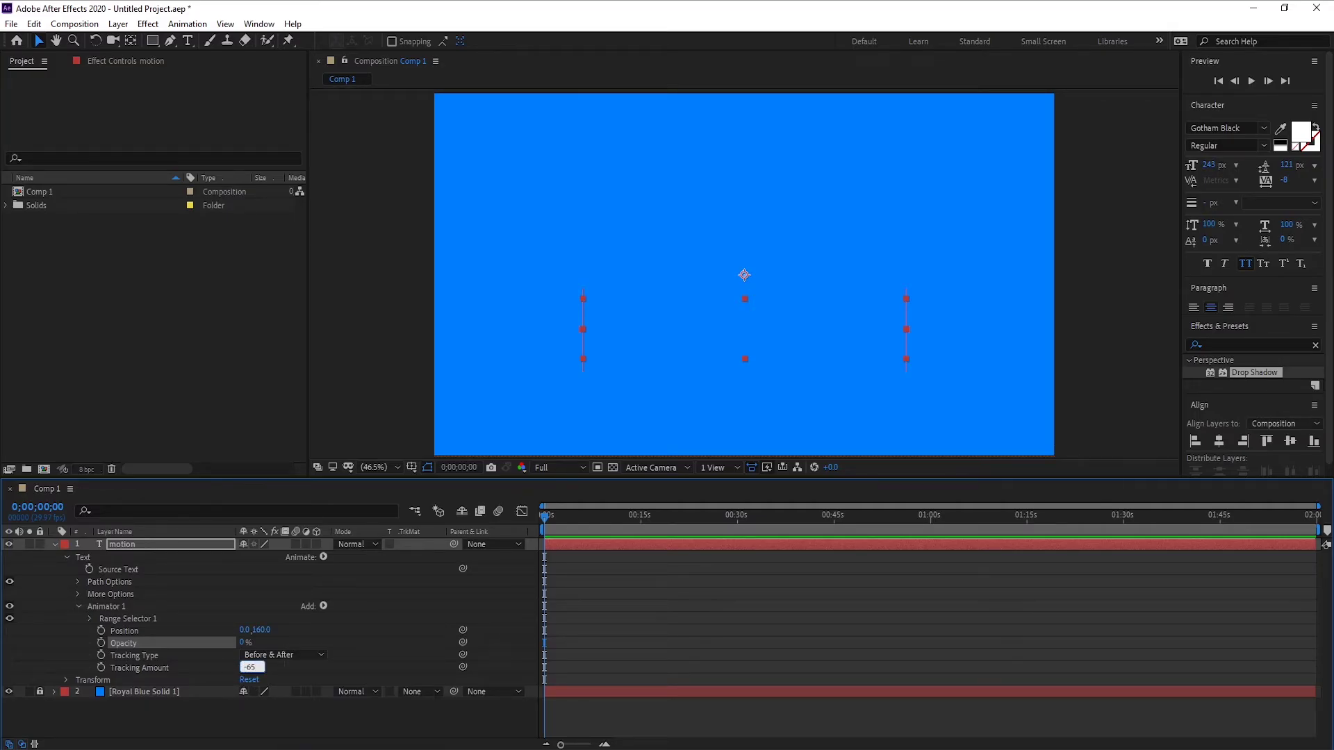
pyautogui.press('Return')
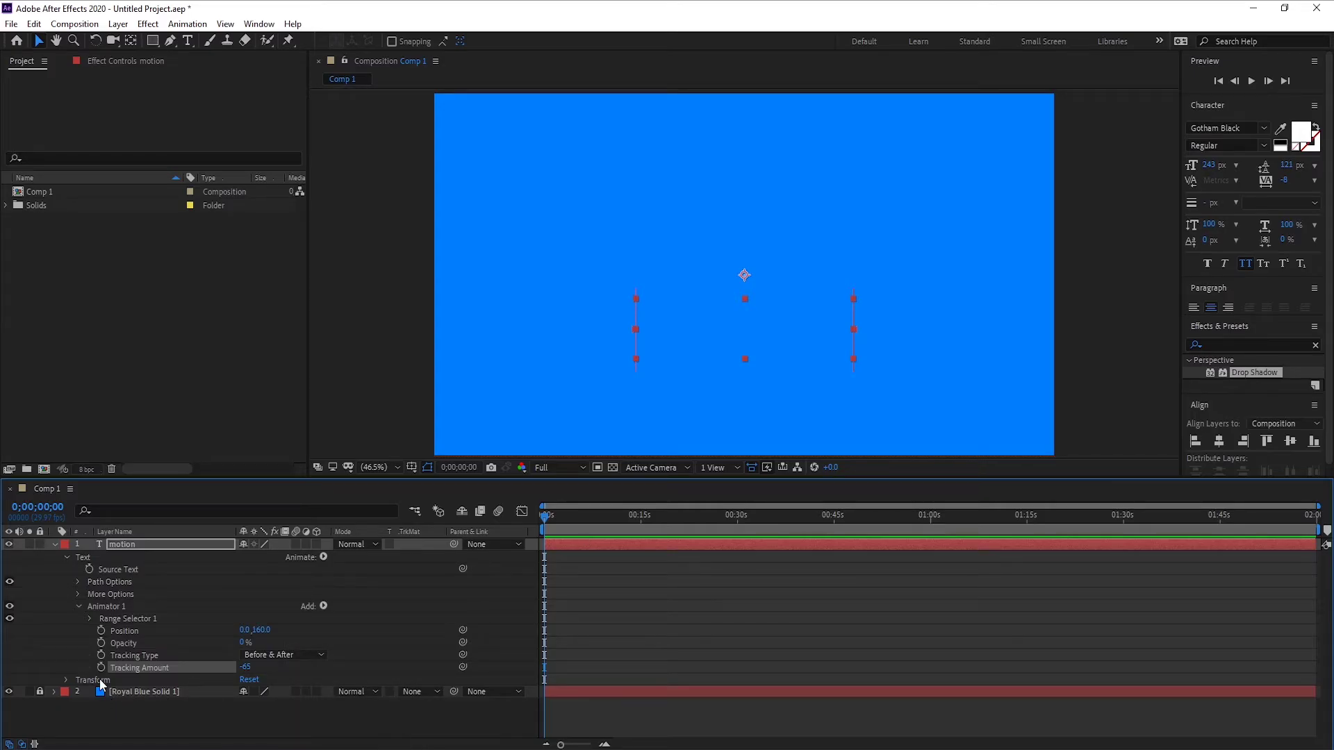
# - Keyframe Range Selector 1's Start at 0% at 0 seconds, then move time to 0;00;00;29
pyautogui.click(90, 618)
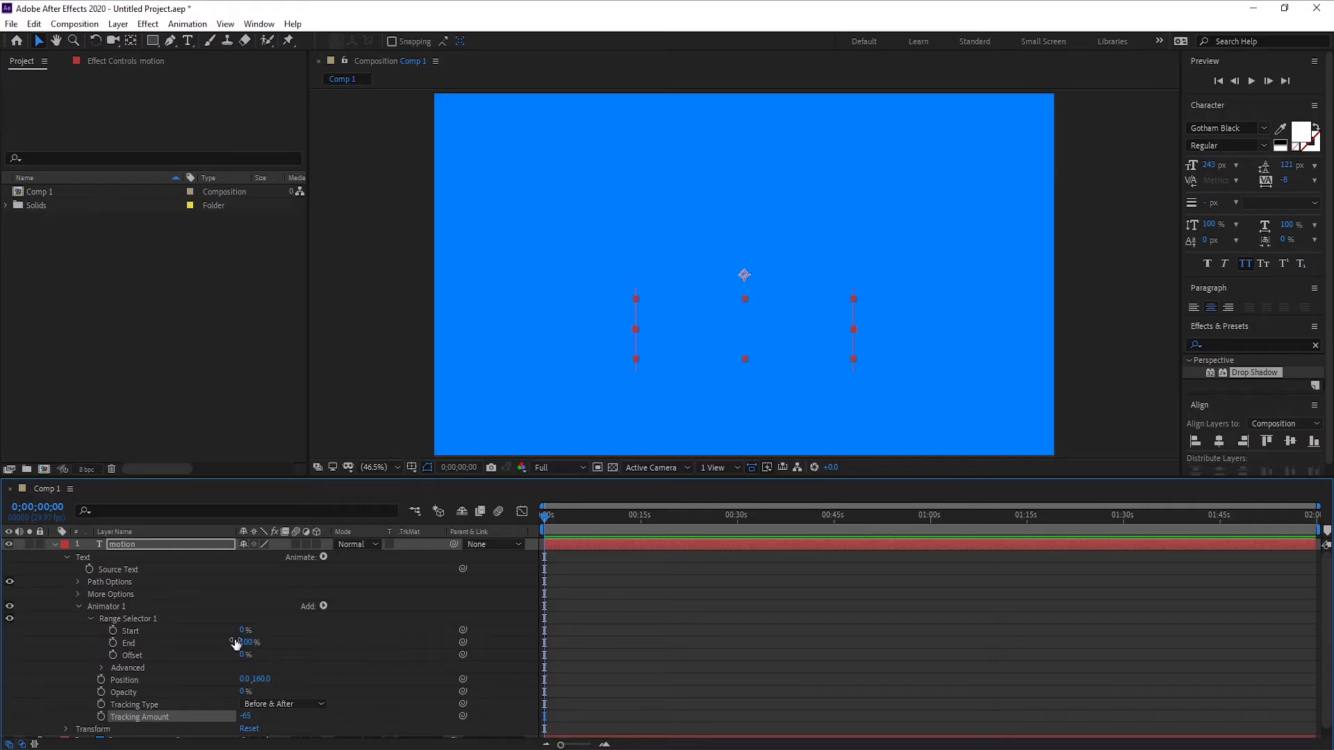
pyautogui.click(113, 631)
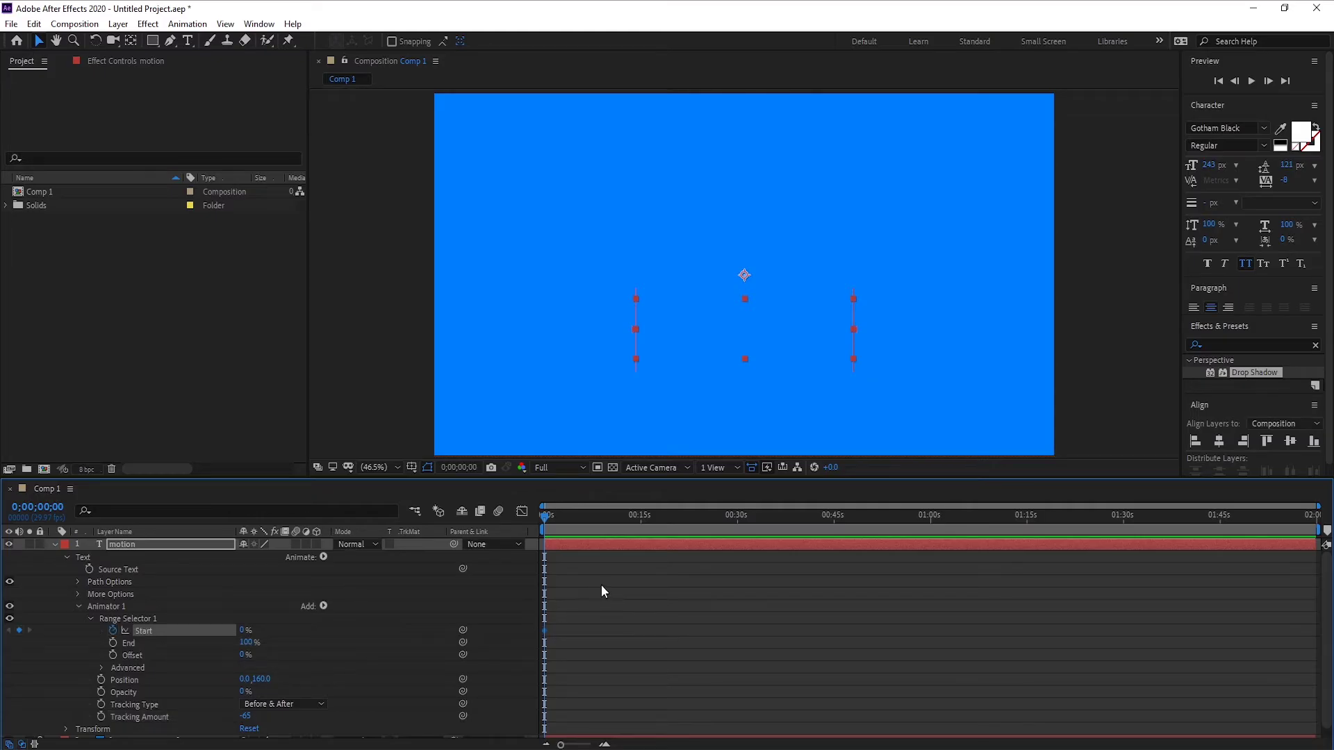
pyautogui.scroll(3, 603, 582)
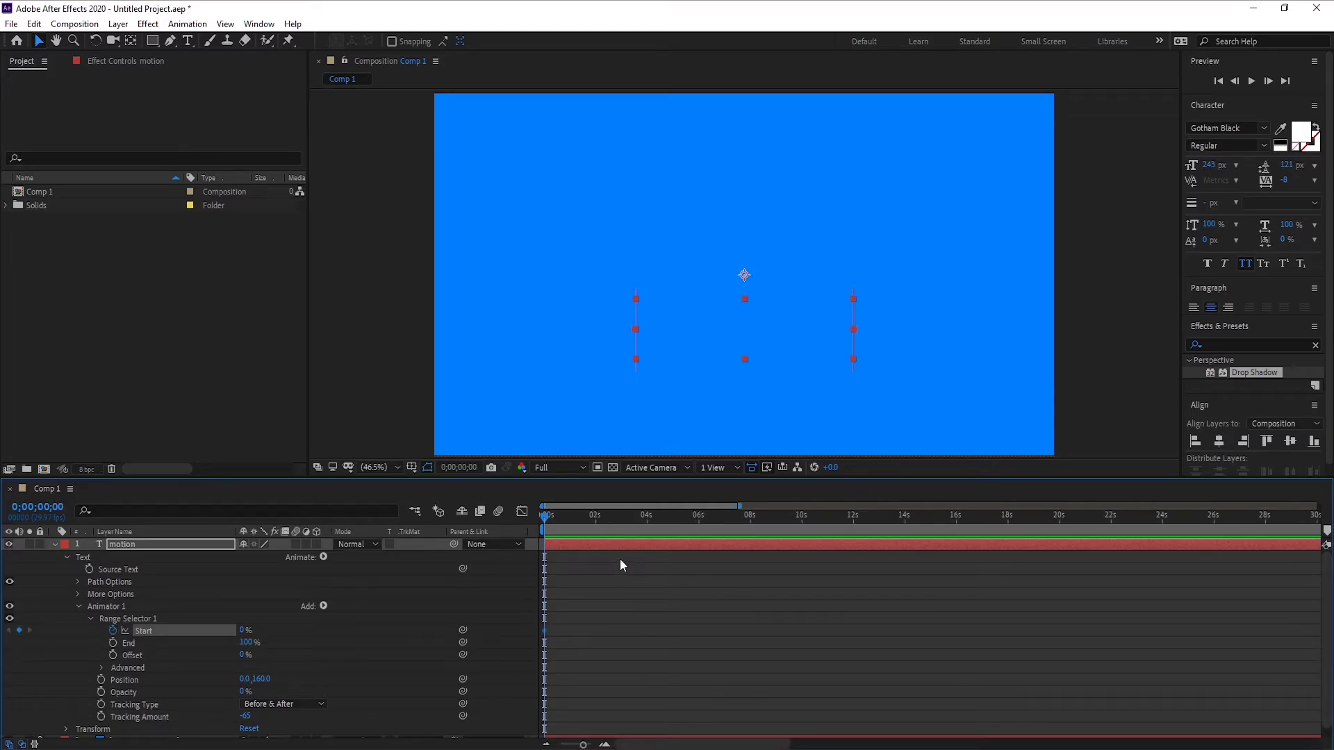
pyautogui.click(594, 521)
# - Key Start at 100% at 0;00;00;29 and apply Easy Ease to the Start keyframes
pyautogui.click(245, 630)
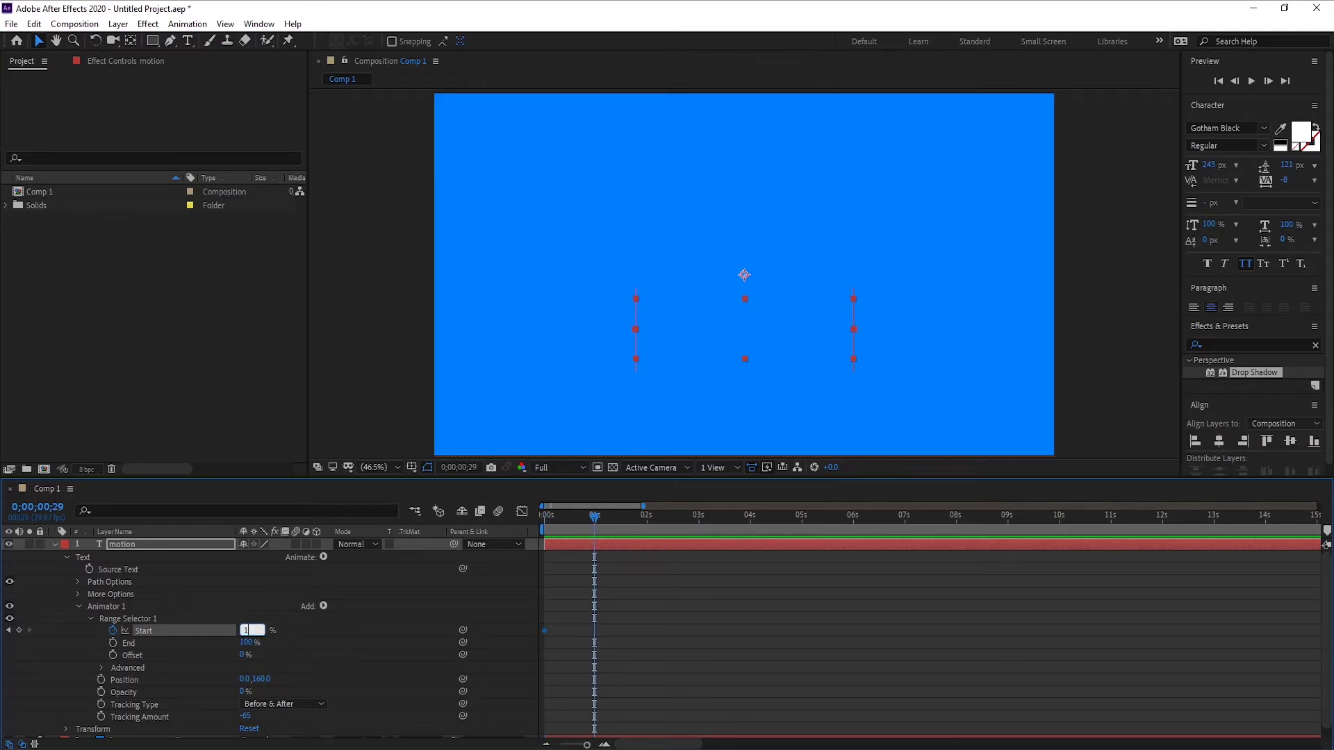
pyautogui.write('100')
pyautogui.press('Return')
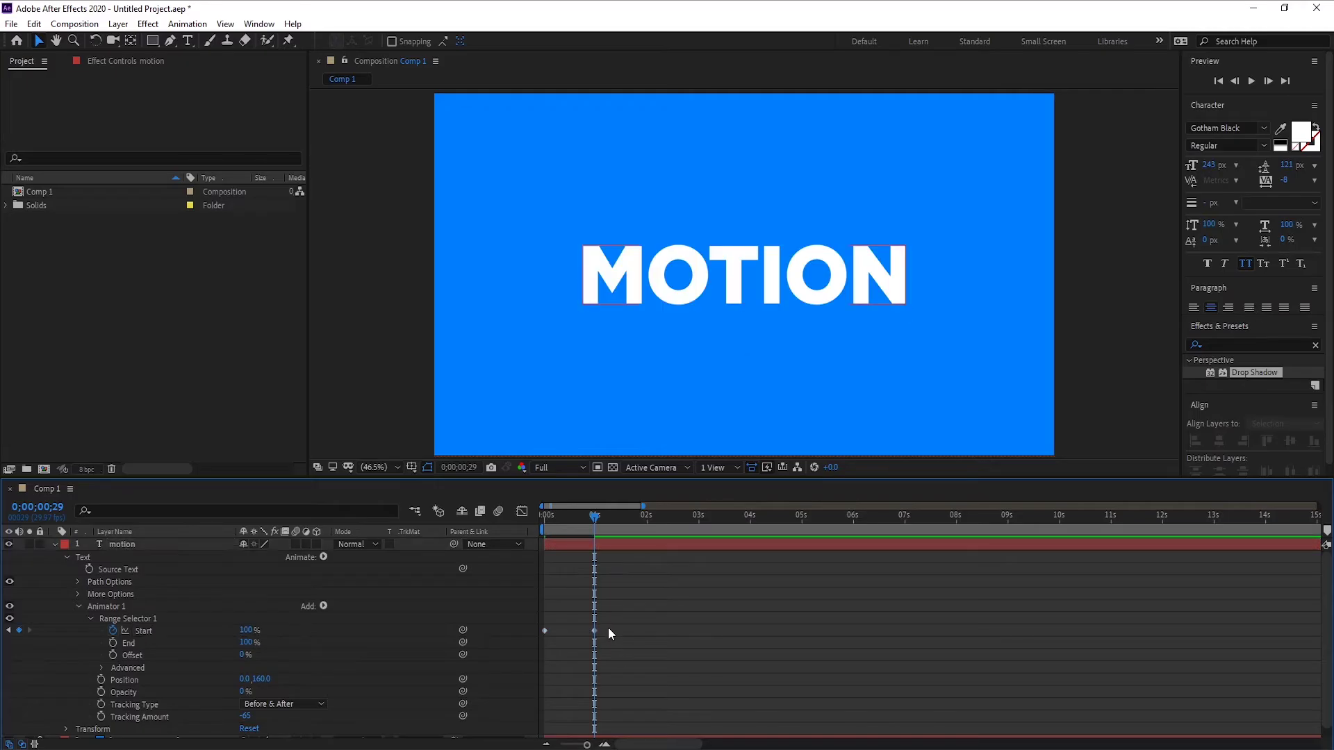
pyautogui.rightClick(548, 630)
pyautogui.moveTo(601, 625)
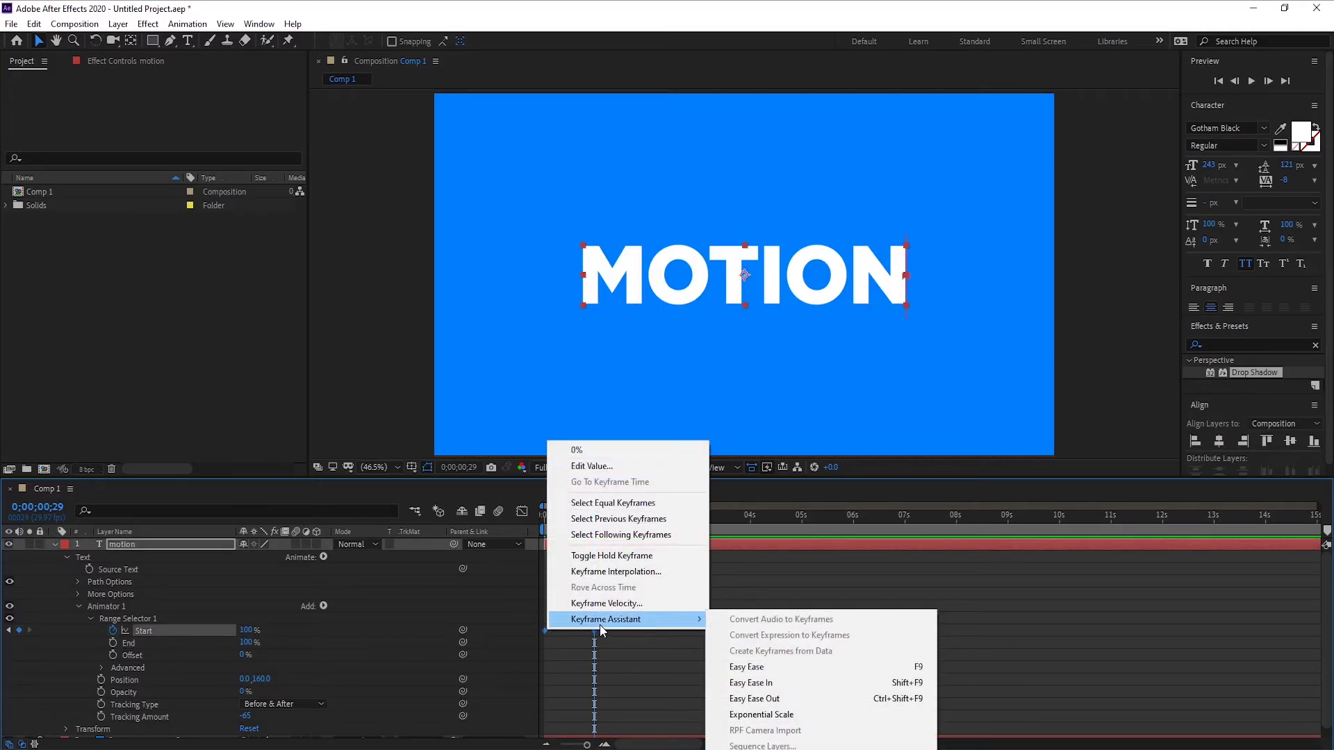
pyautogui.click(748, 668)
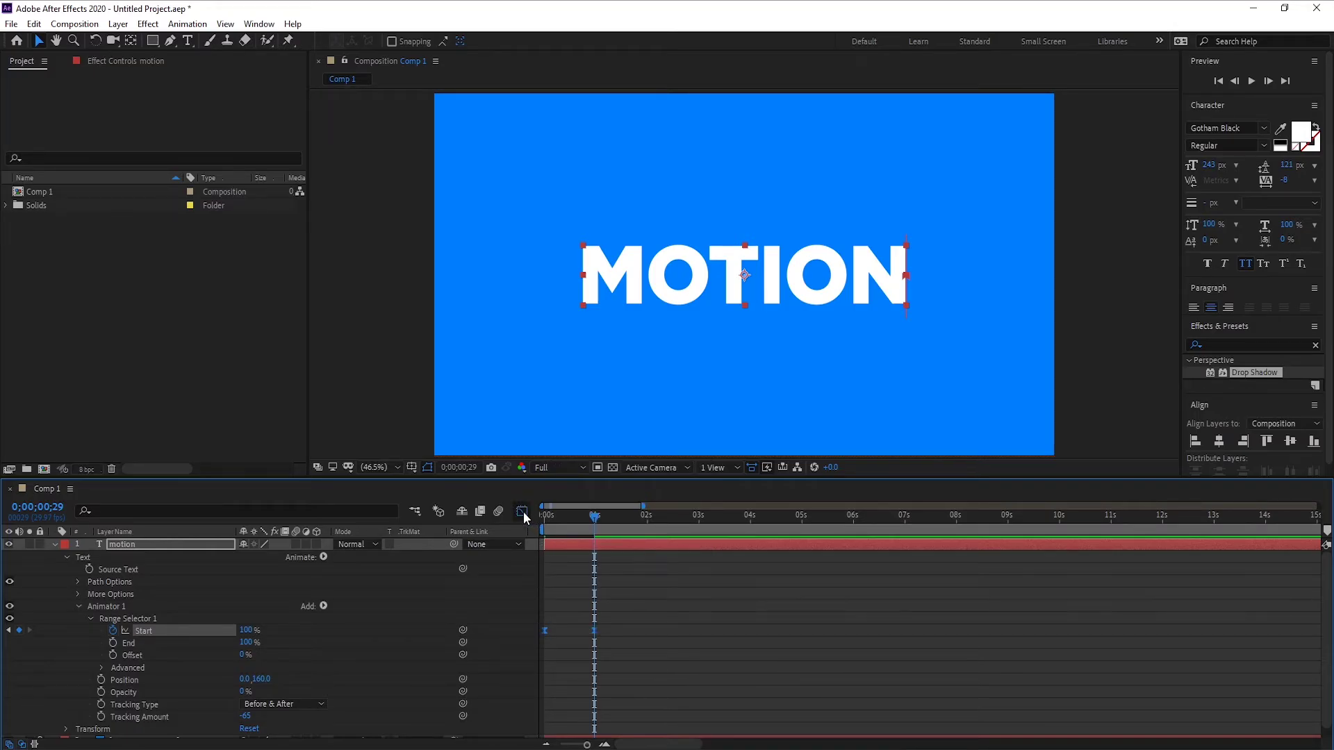
# - Sharpen the Start keyframes' speed curve in the Graph Editor and preview the animation
pyautogui.click(524, 511)
pyautogui.moveTo(626, 684)
pyautogui.mouseDown()
pyautogui.moveTo(540, 723)
pyautogui.moveTo(569, 706)
pyautogui.mouseUp()
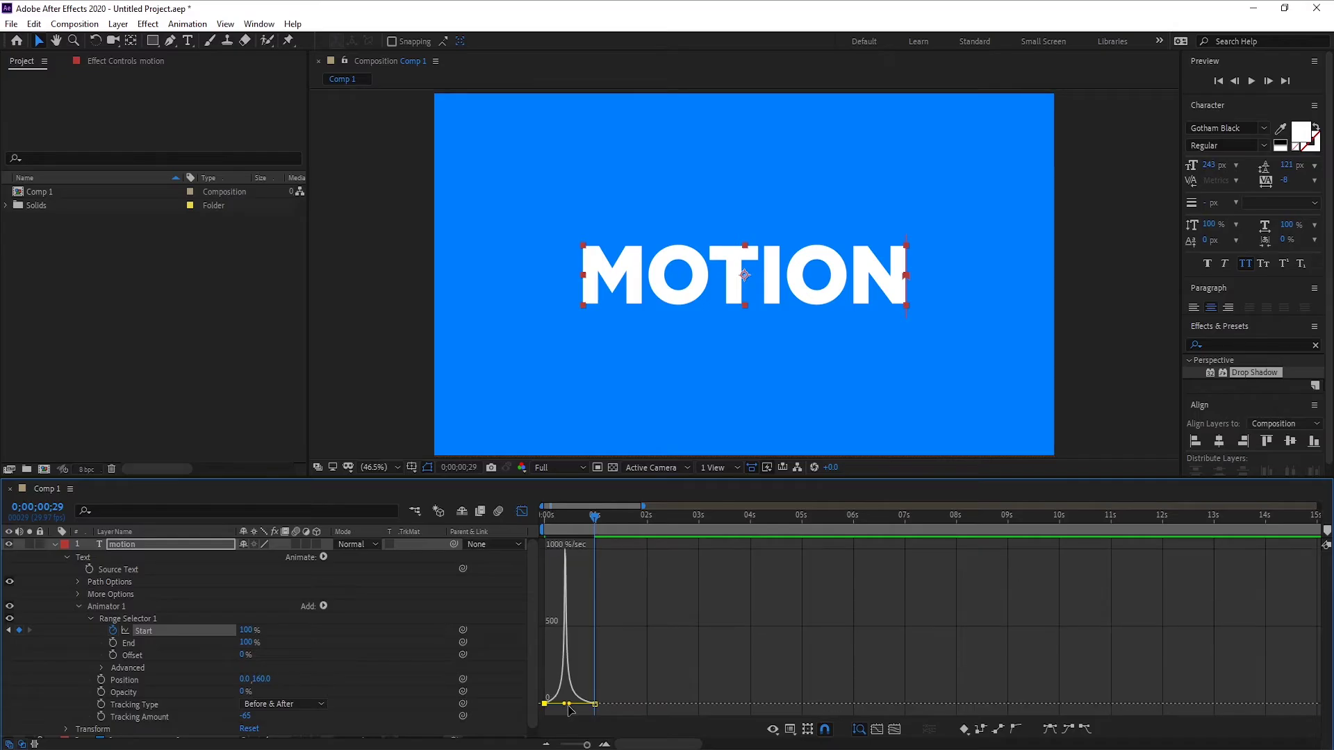
pyautogui.moveTo(569, 520); pyautogui.dragTo(545, 520)
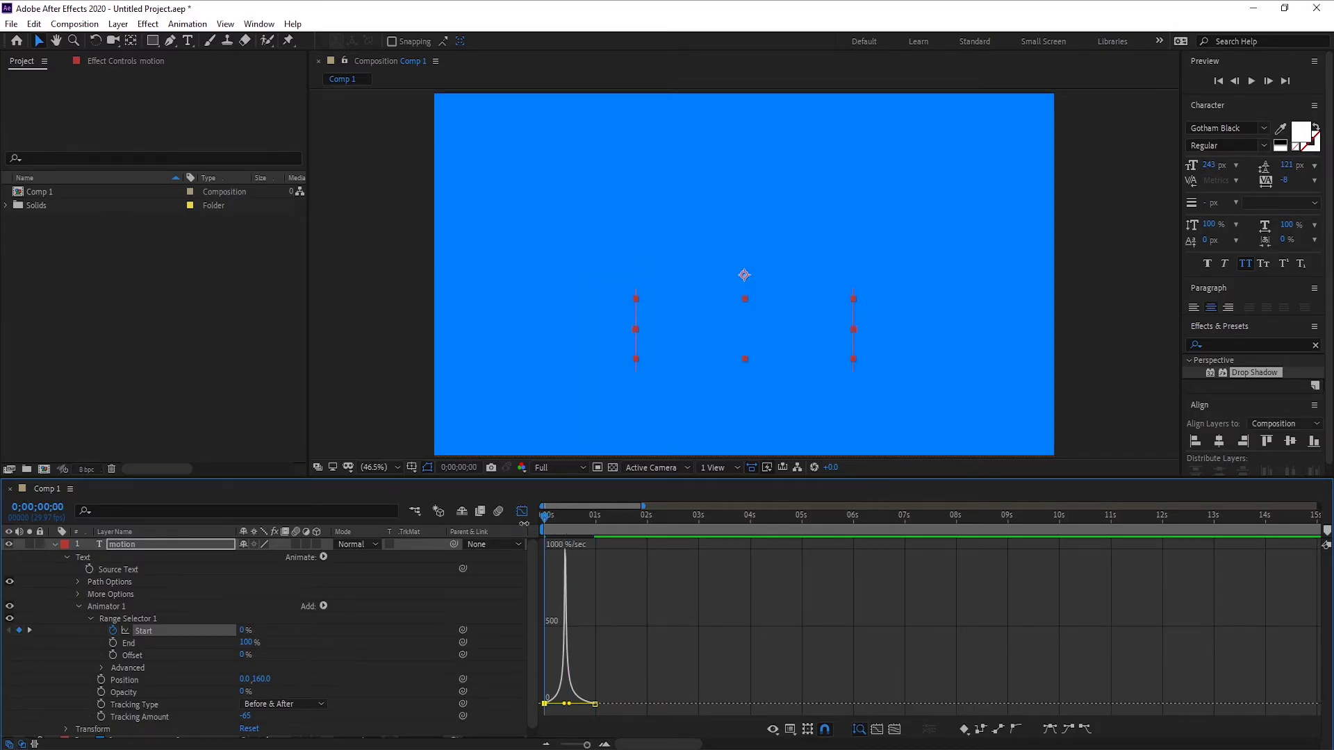
pyautogui.click(521, 513)
pyautogui.click(351, 393)
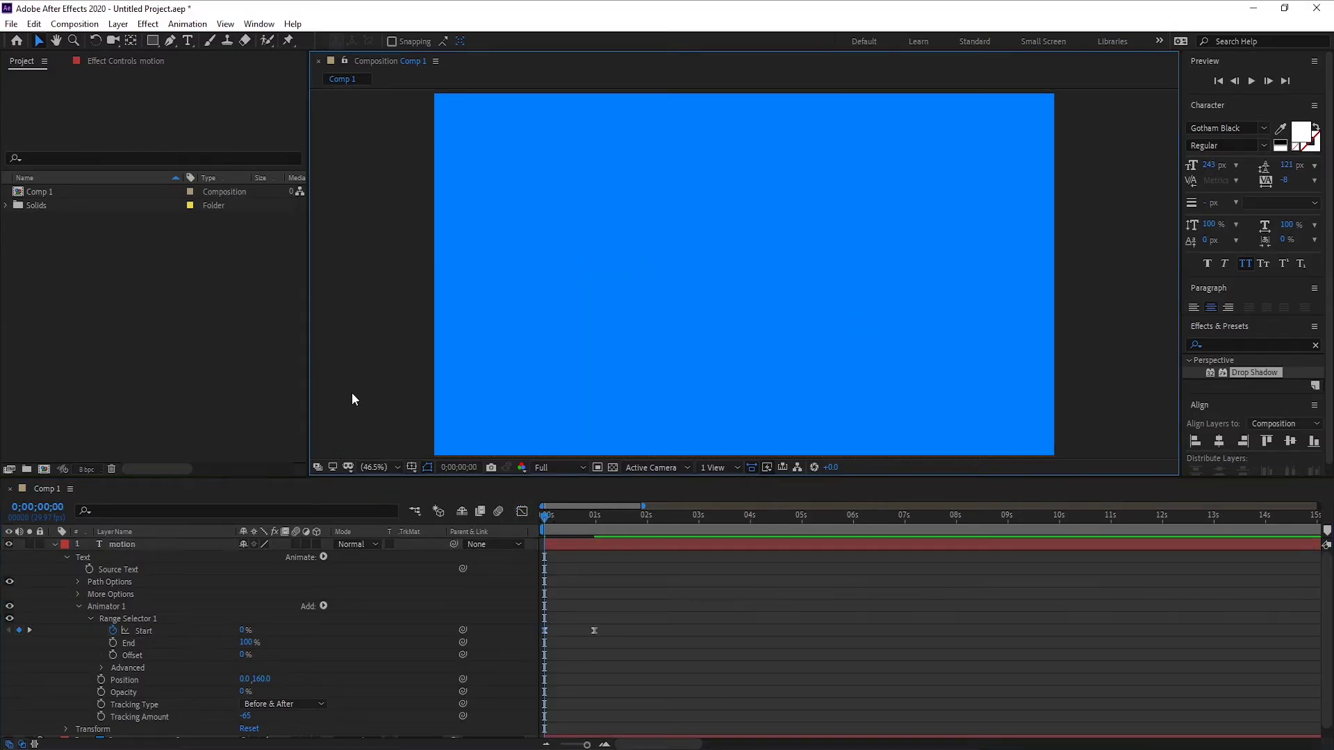
pyautogui.press('space')
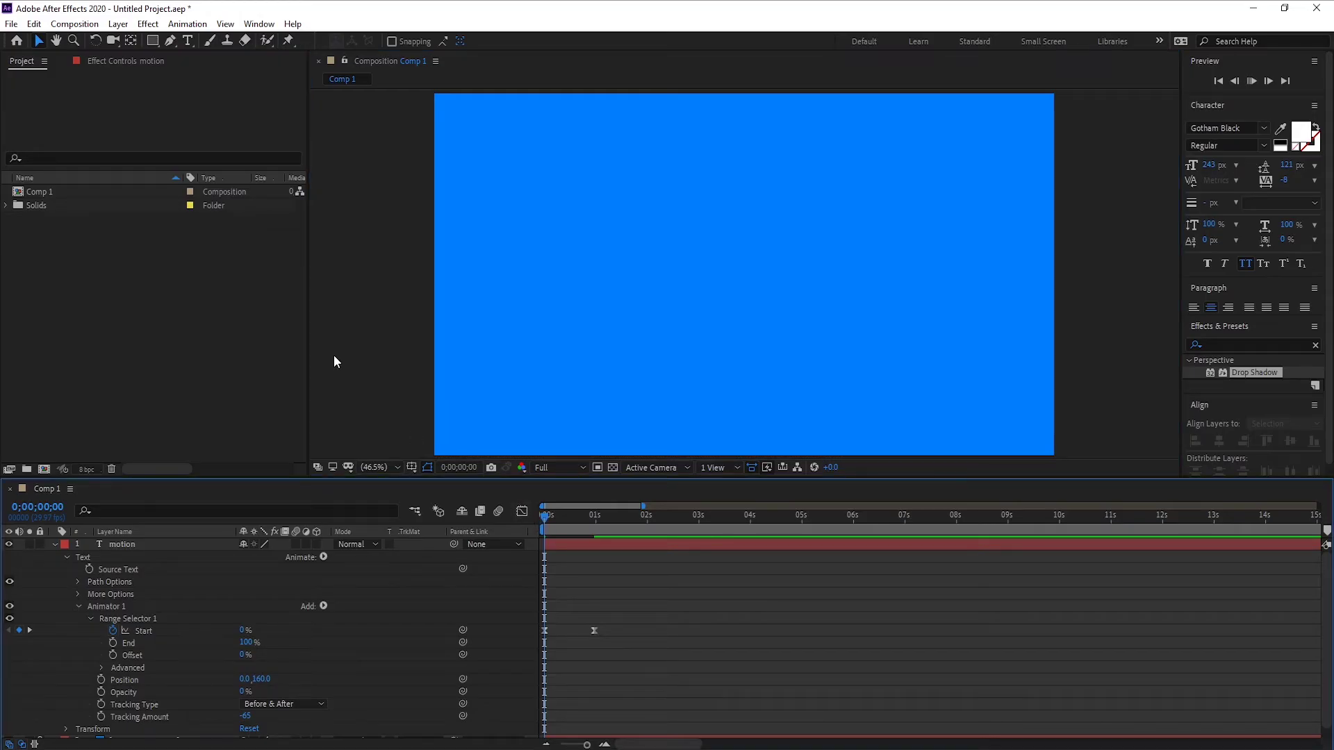
pyautogui.press('space')
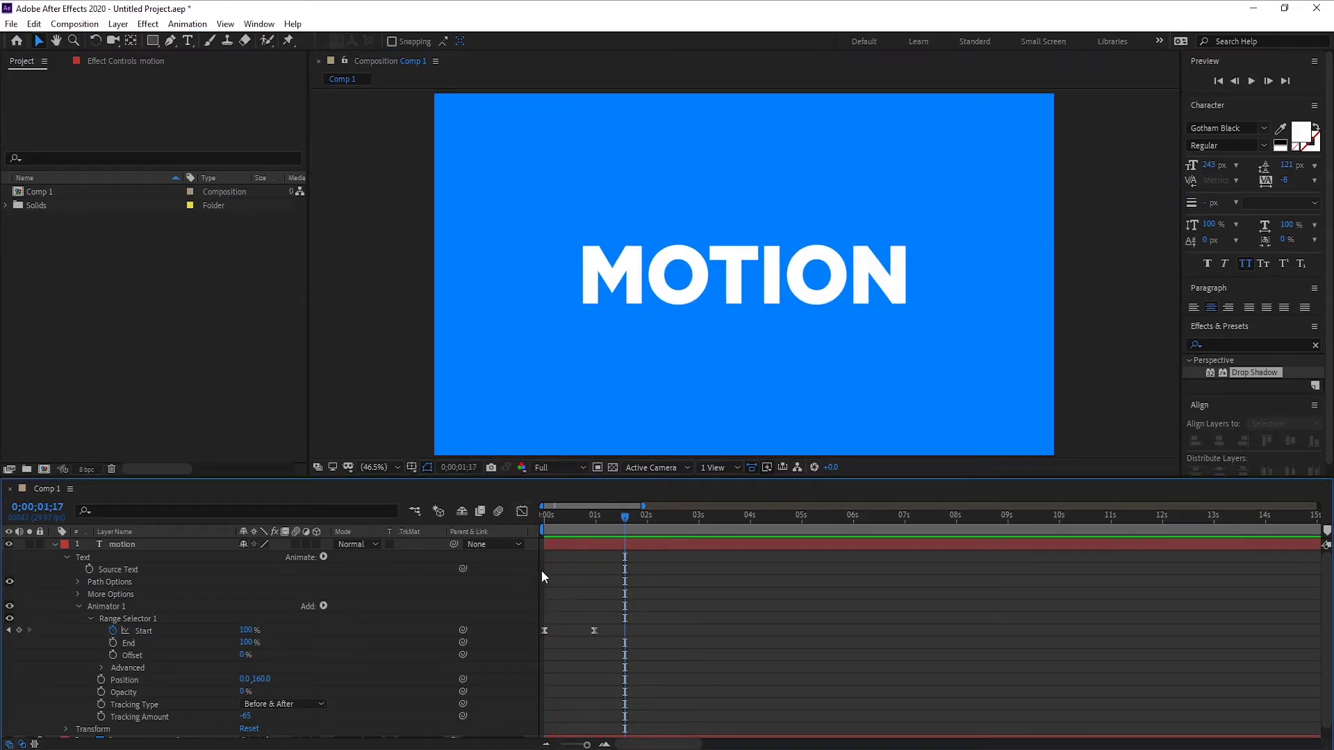
pyautogui.moveTo(625, 516); pyautogui.dragTo(602, 523)
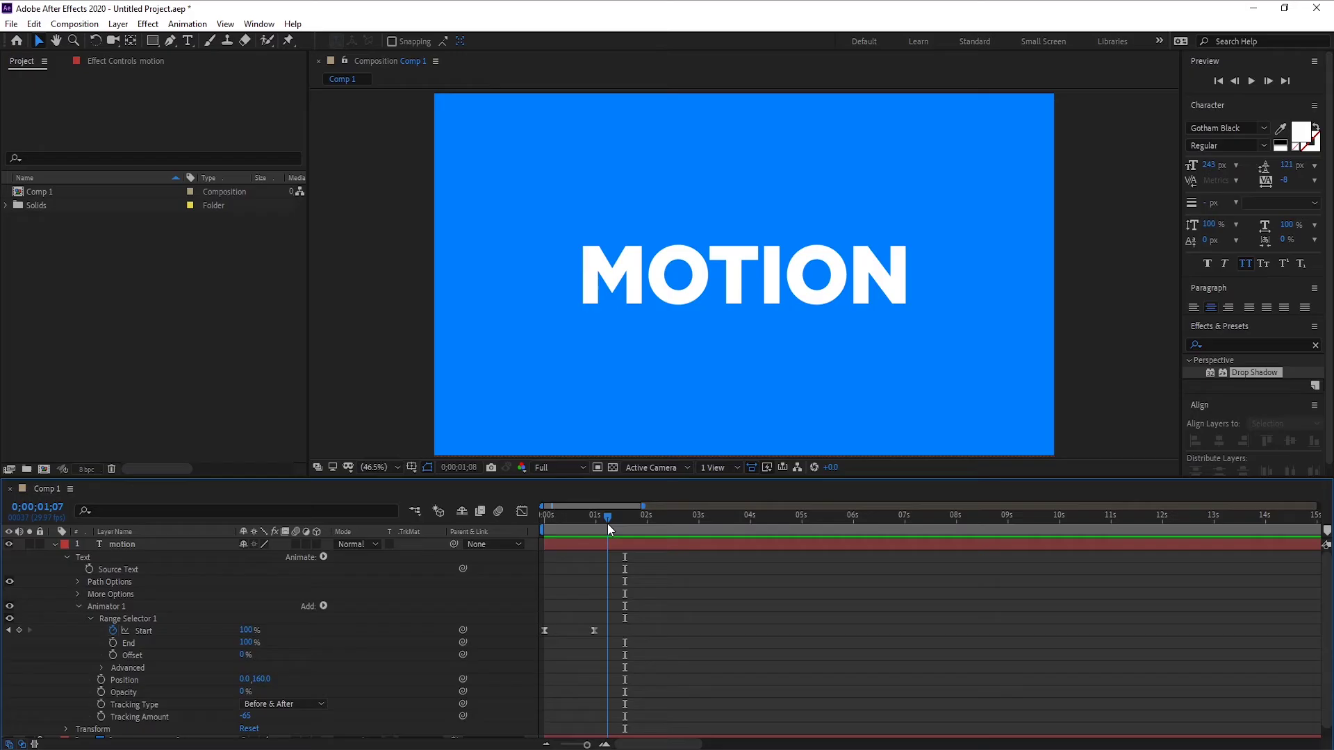
# - Add Animator 2 with Tracking, keyframing Tracking Amount from 0 to 25 at 0;00;01;19
pyautogui.click(324, 556)
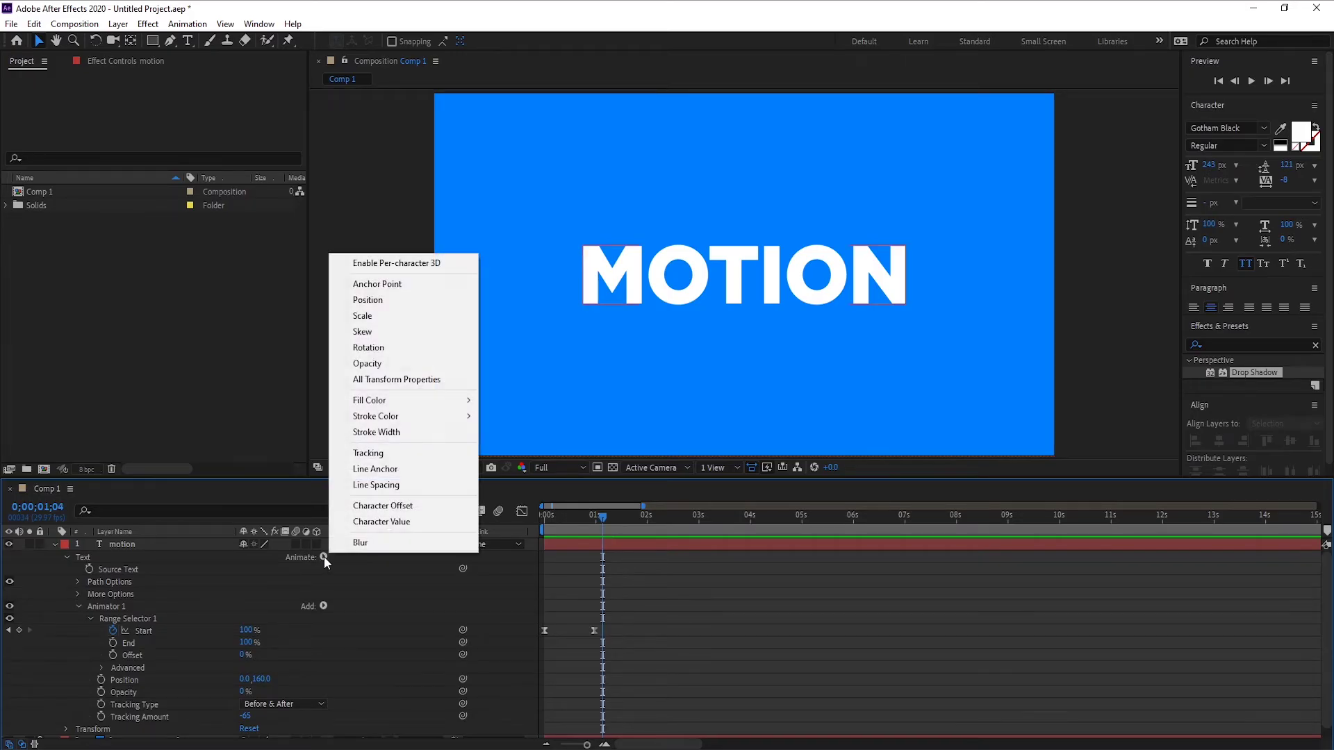
pyautogui.click(385, 455)
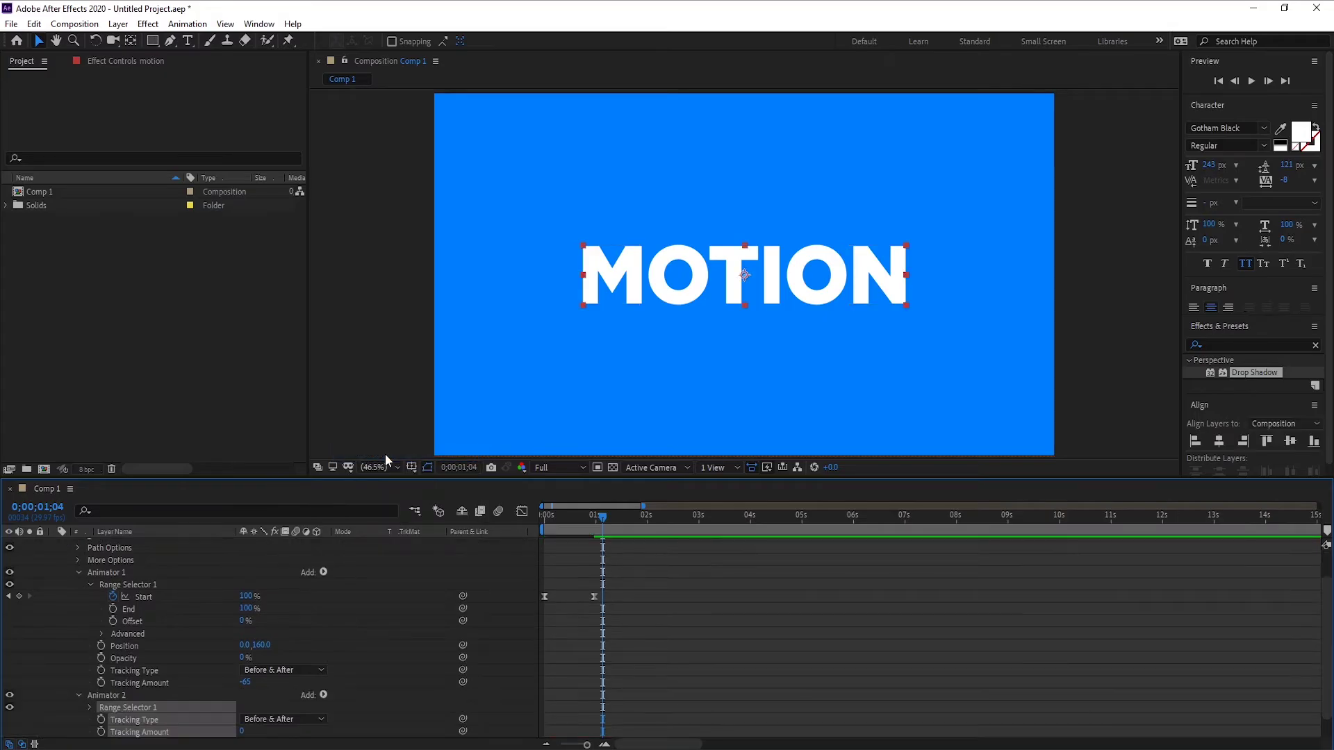
pyautogui.scroll(-2, 211, 680)
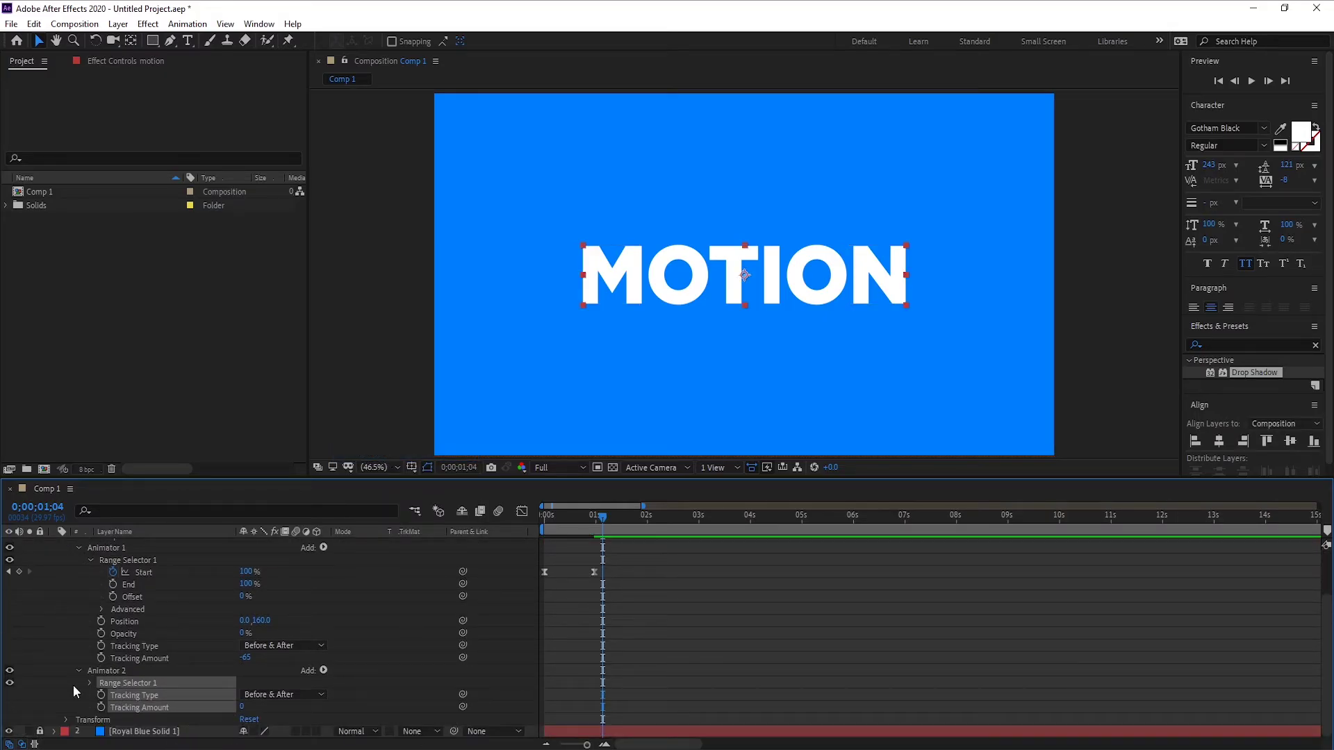
pyautogui.click(101, 710)
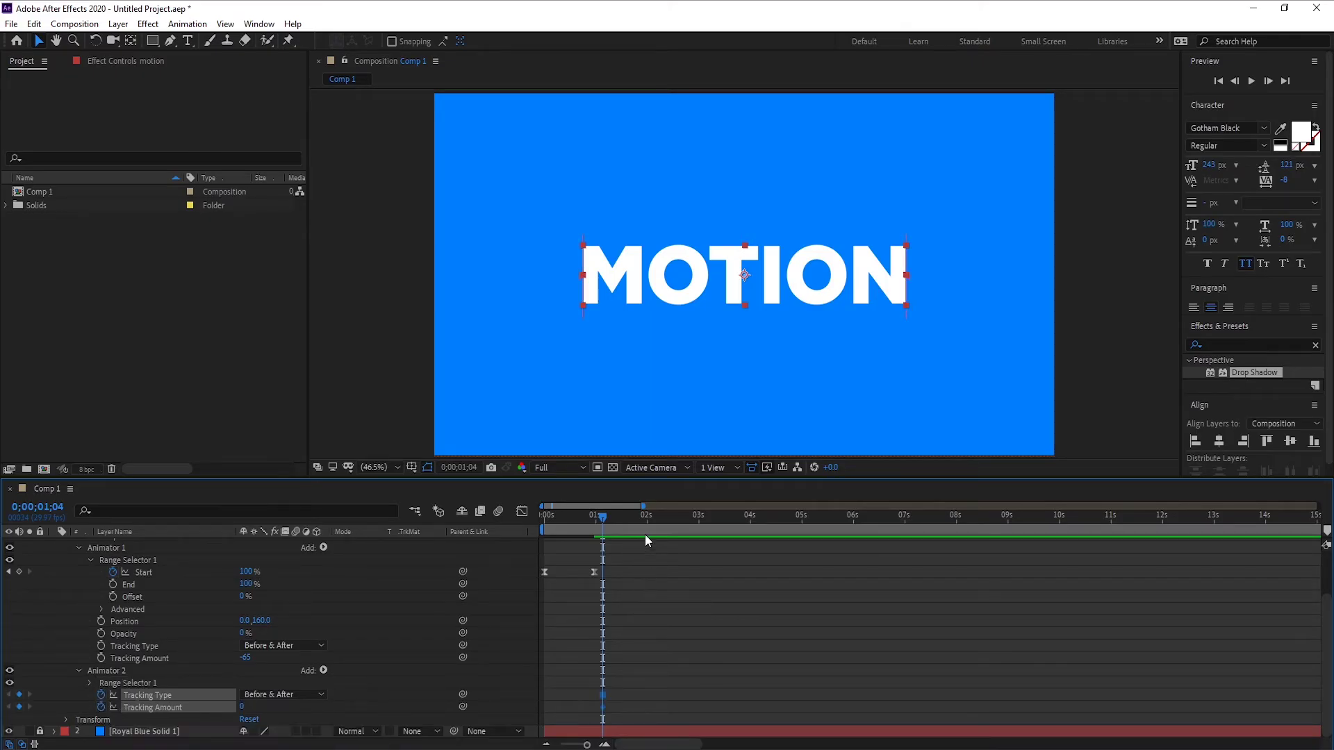
pyautogui.click(628, 517)
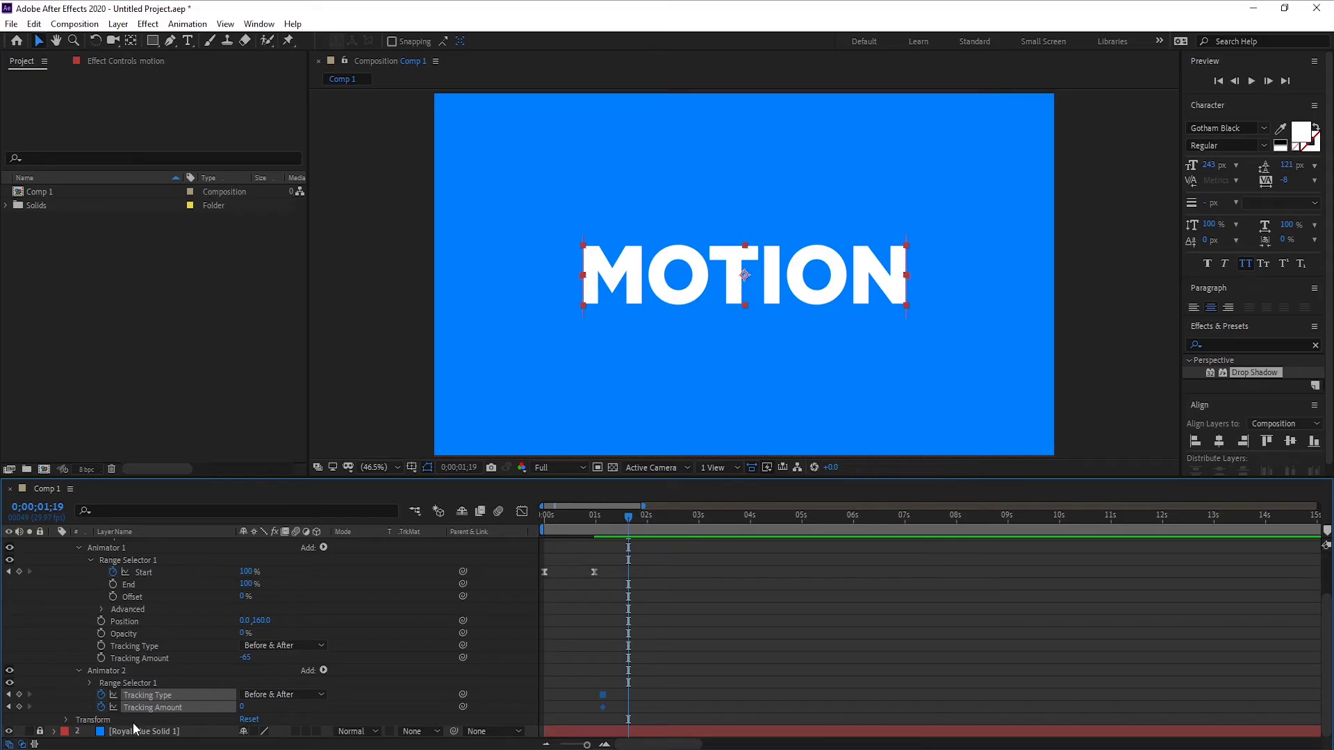
pyautogui.click(243, 708)
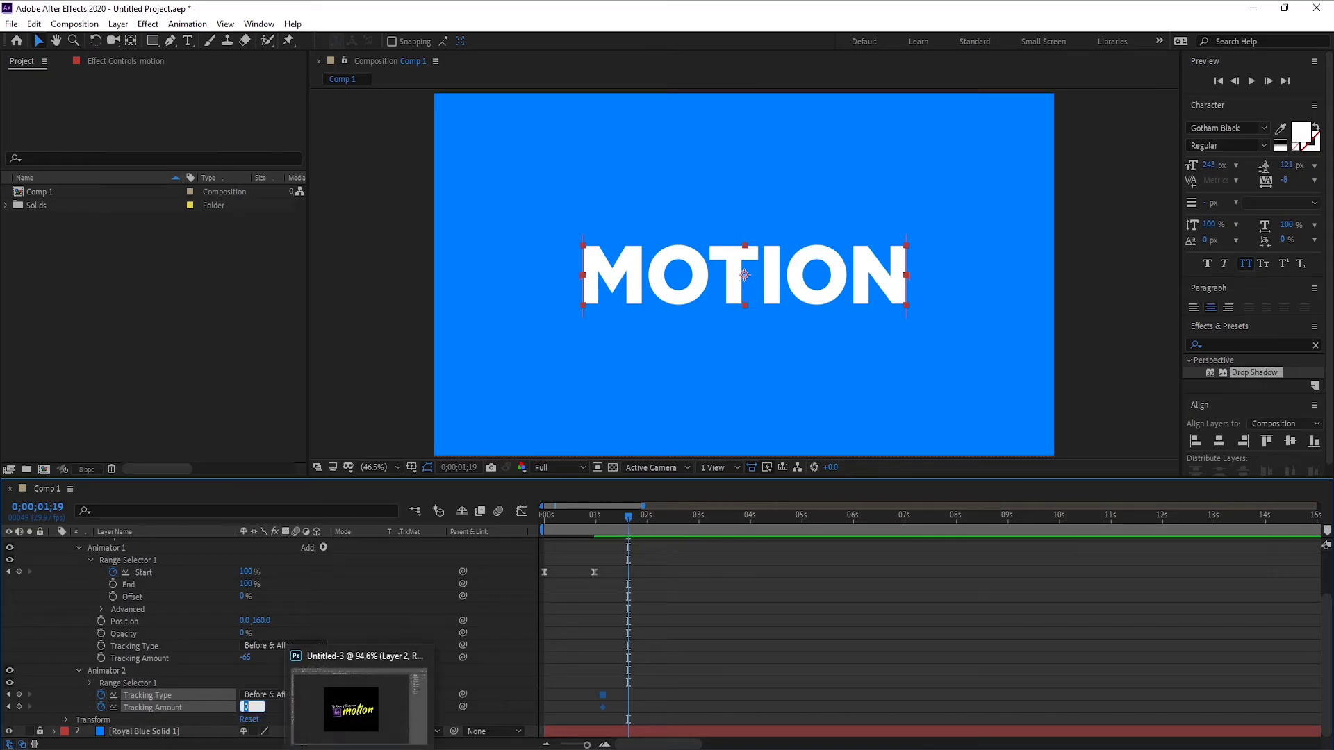
pyautogui.write('25')
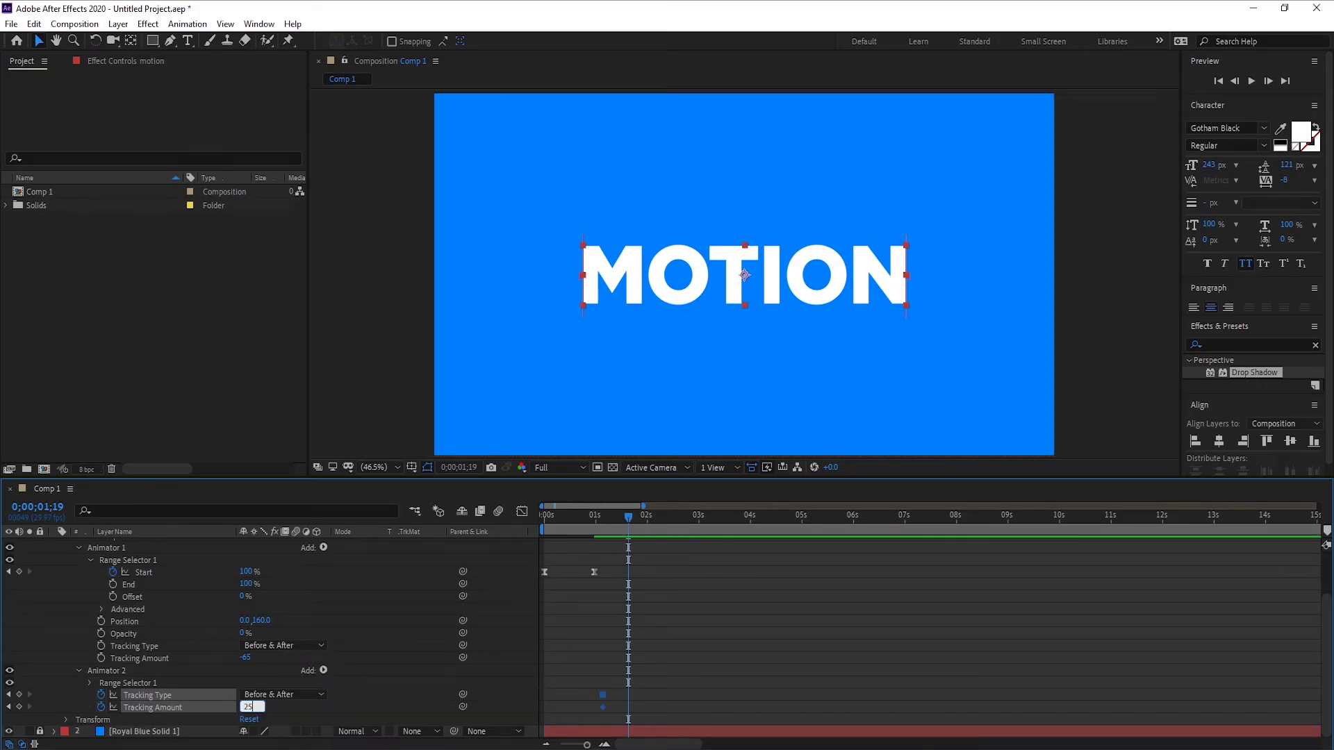
pyautogui.press('Return')
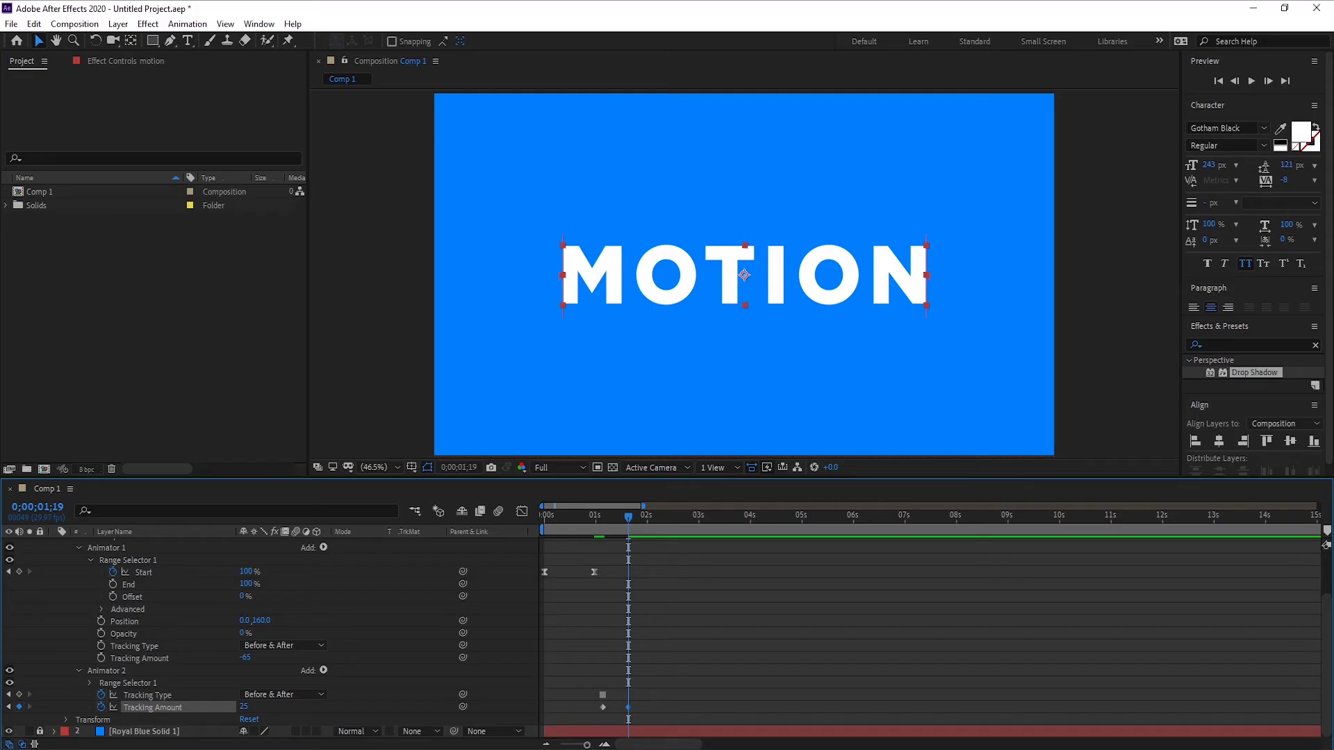
# - Apply Easy Ease to both Tracking Amount keyframes and sharpen their speed curve in the Graph Editor
pyautogui.moveTo(658, 704); pyautogui.dragTo(594, 719)
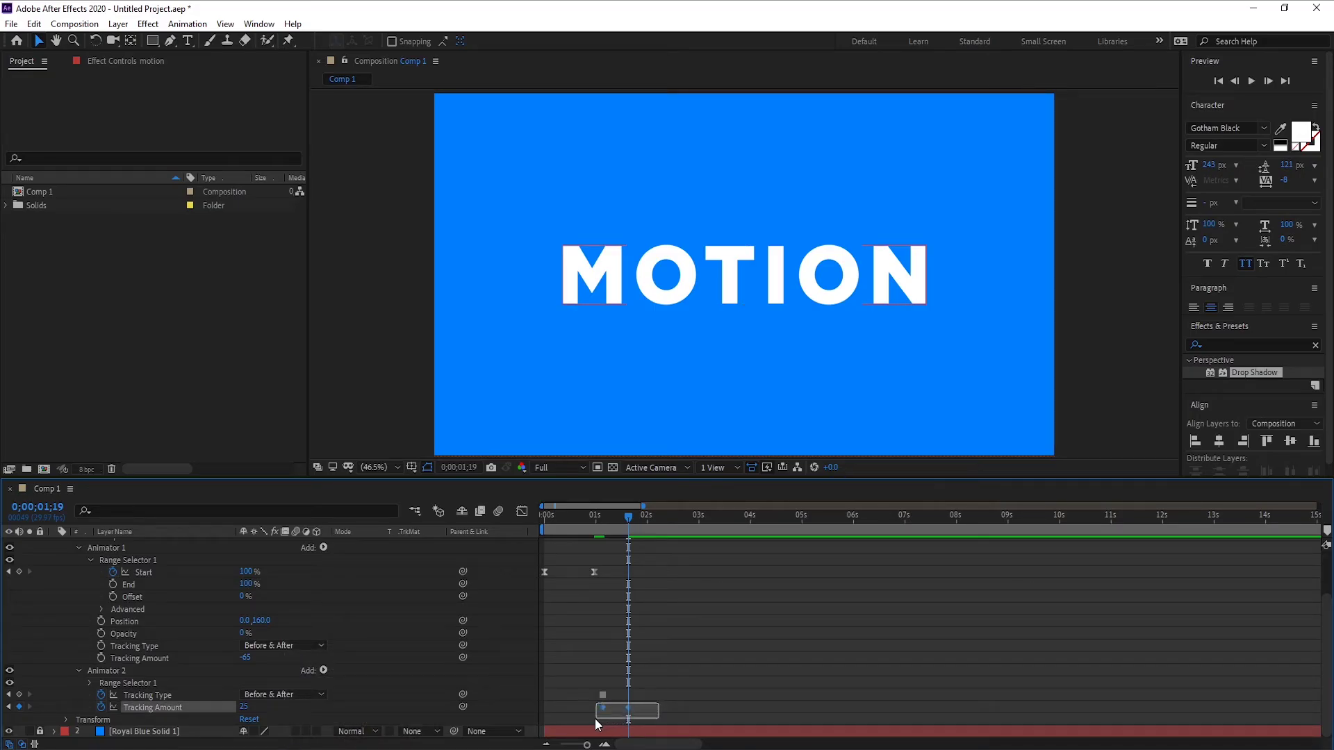
pyautogui.rightClick(600, 707)
pyautogui.moveTo(643, 702)
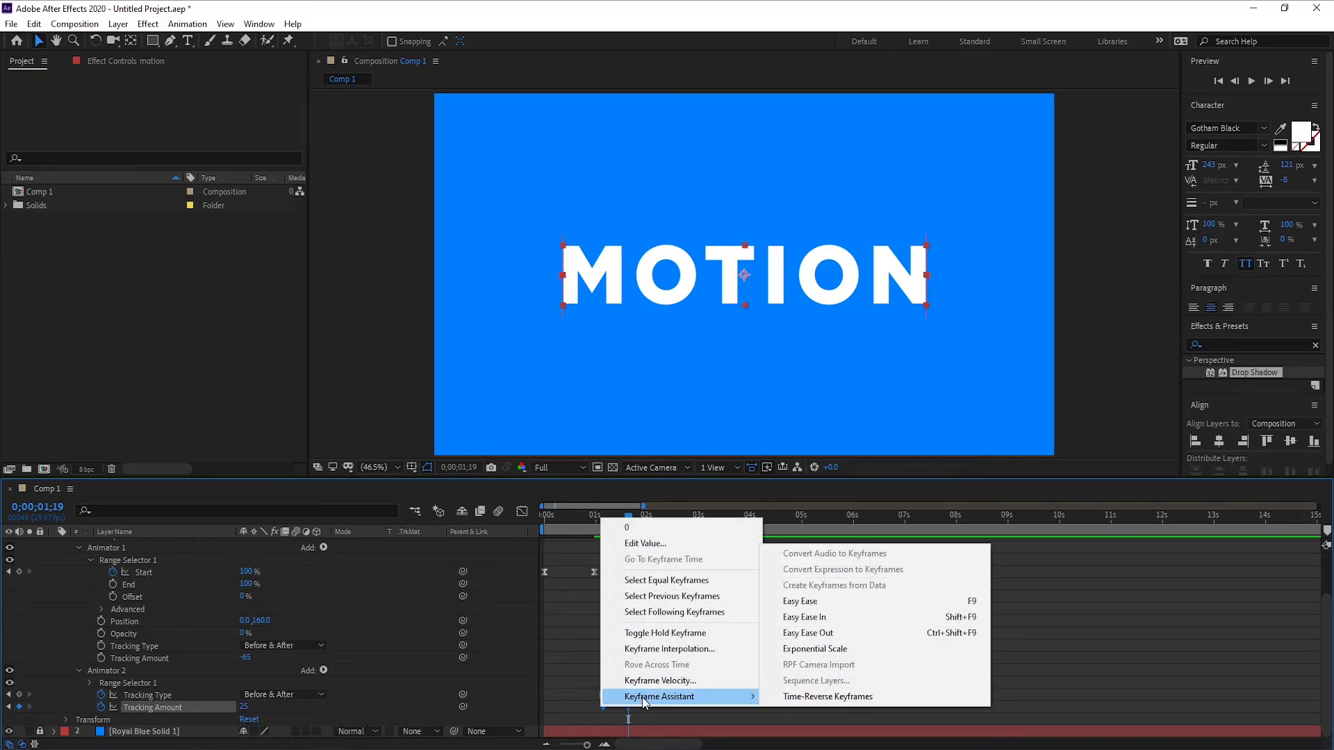
pyautogui.click(819, 604)
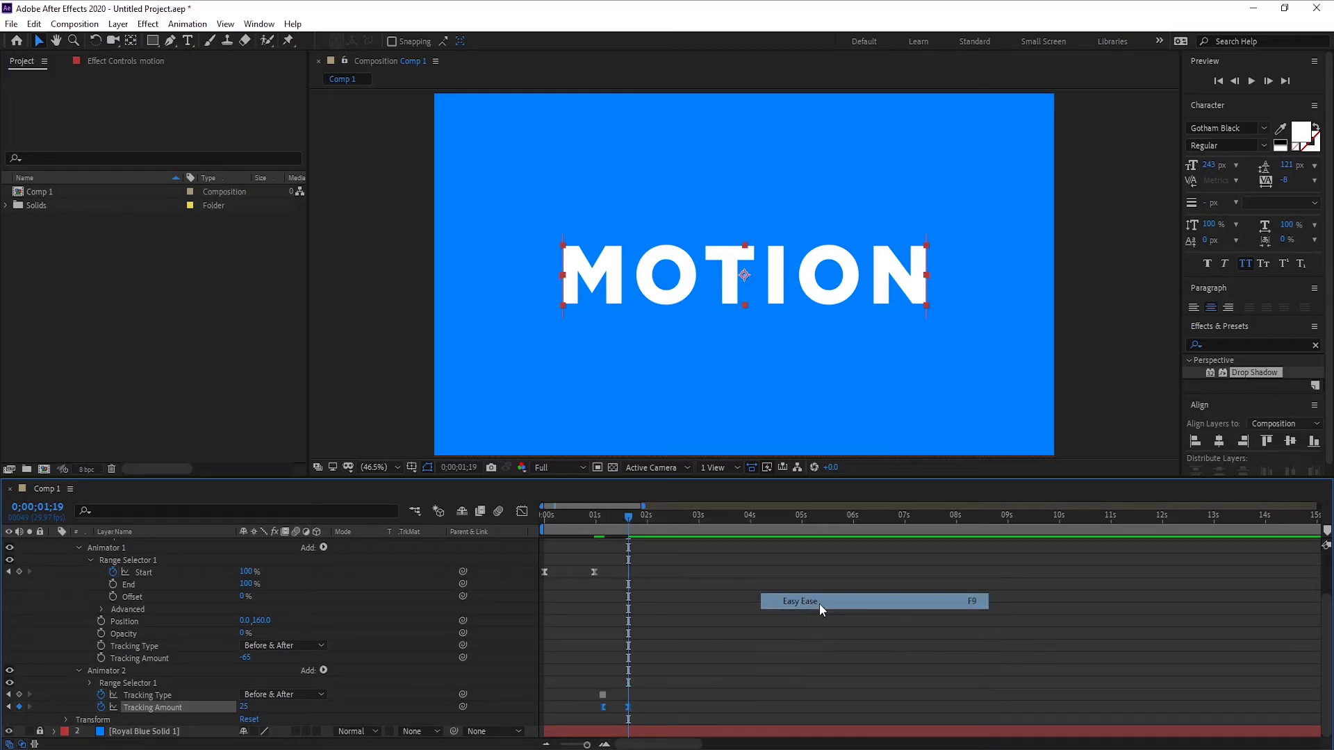
pyautogui.click(521, 511)
pyautogui.moveTo(685, 694)
pyautogui.mouseDown()
pyautogui.moveTo(625, 715)
pyautogui.moveTo(602, 706)
pyautogui.mouseUp()
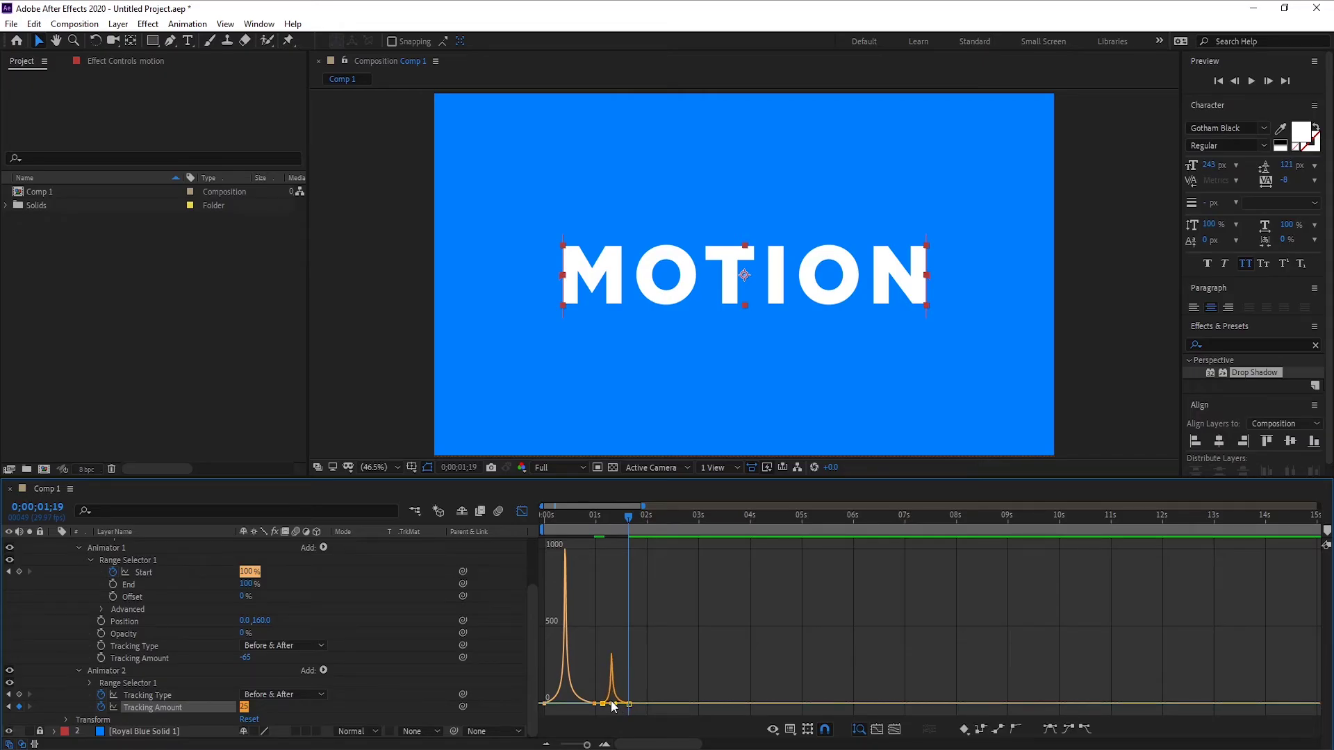
# - Preview the animation from the start and collapse the MOTION layer's properties
pyautogui.click(522, 511)
pyautogui.moveTo(566, 518); pyautogui.dragTo(456, 519)
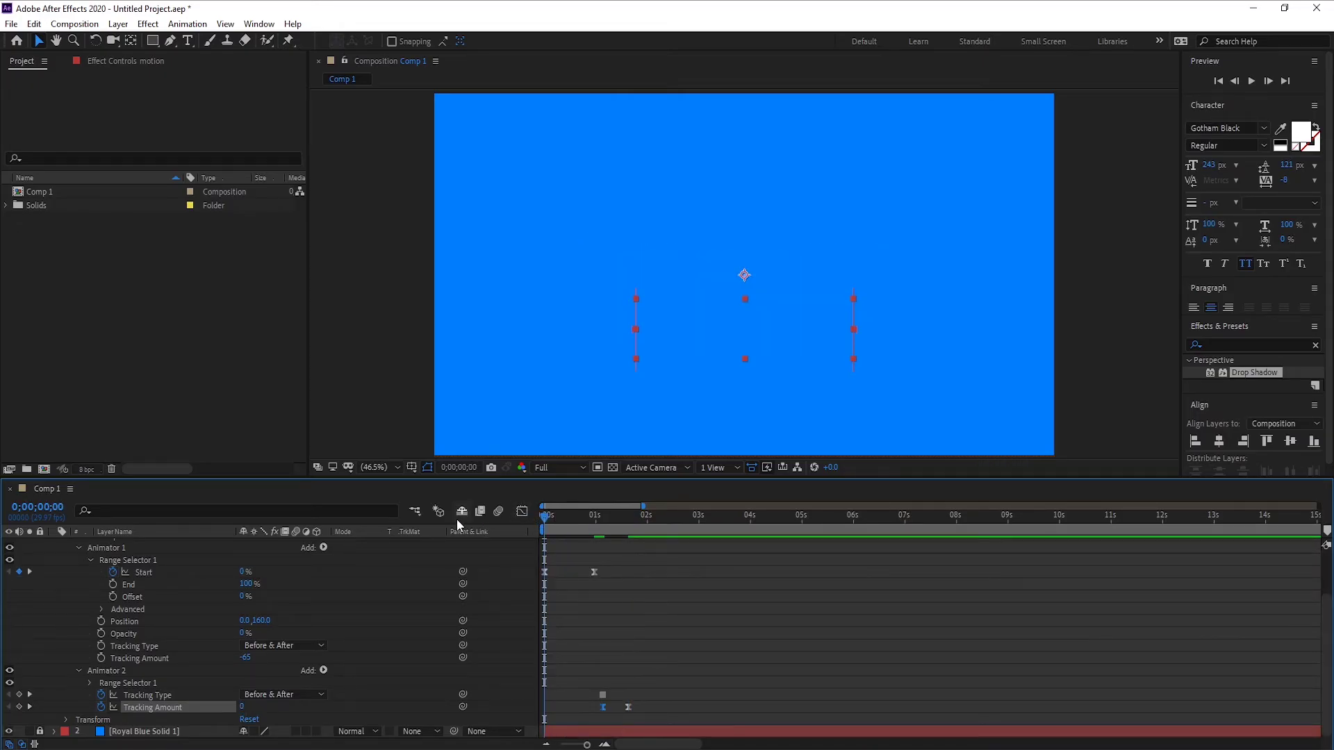
pyautogui.click(335, 371)
pyautogui.press('space')
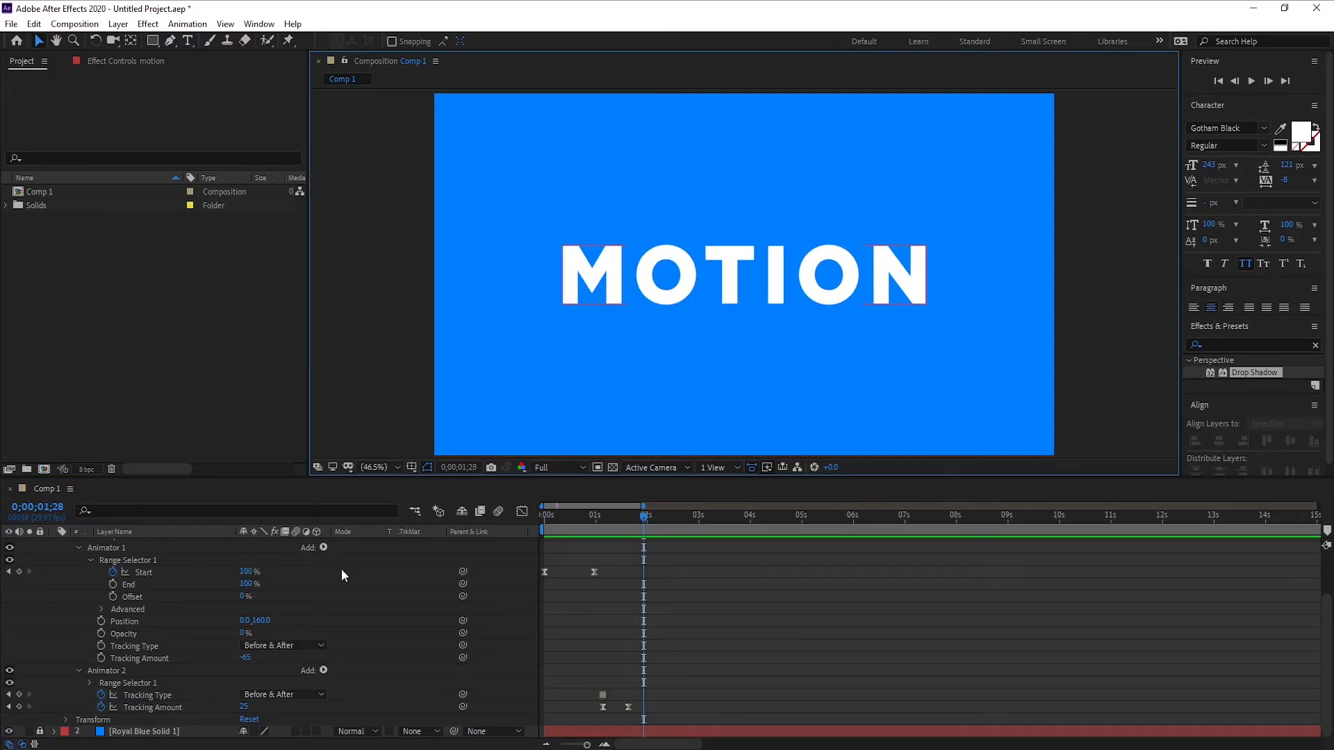
pyautogui.click(79, 548)
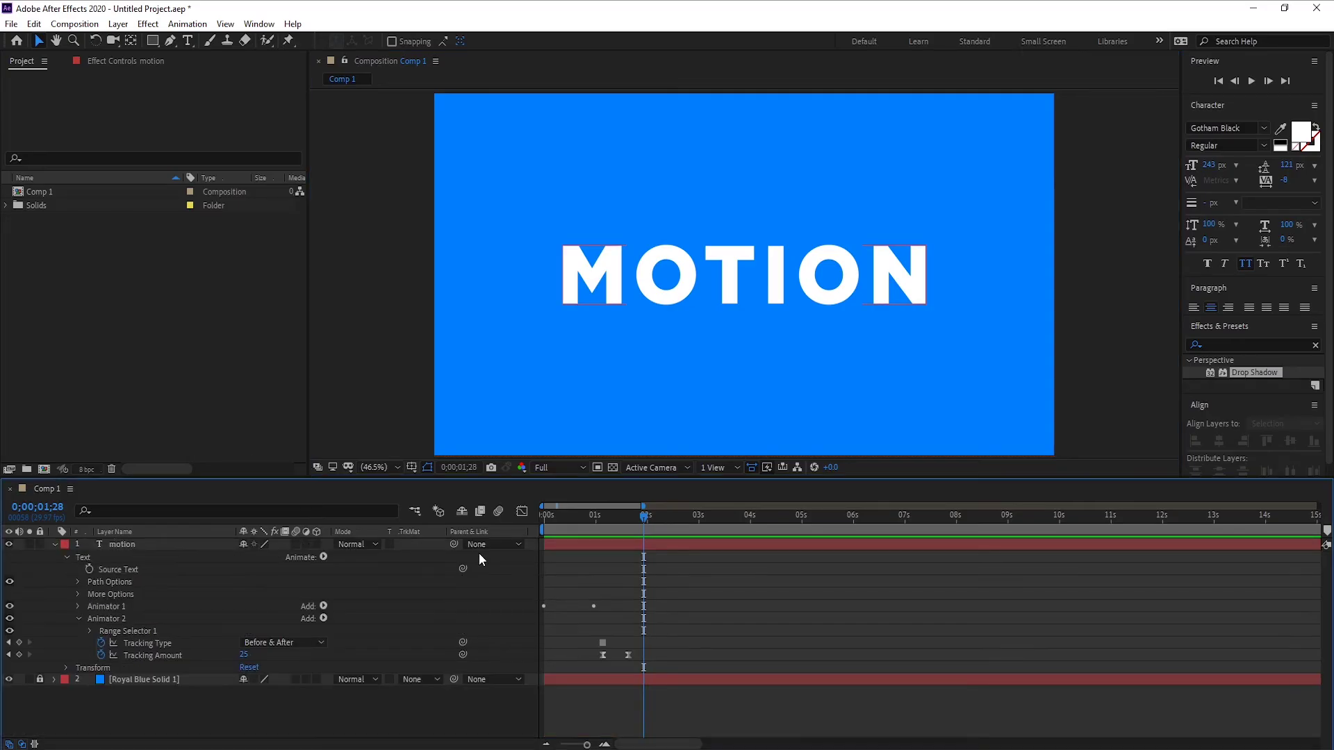
pyautogui.click(55, 546)
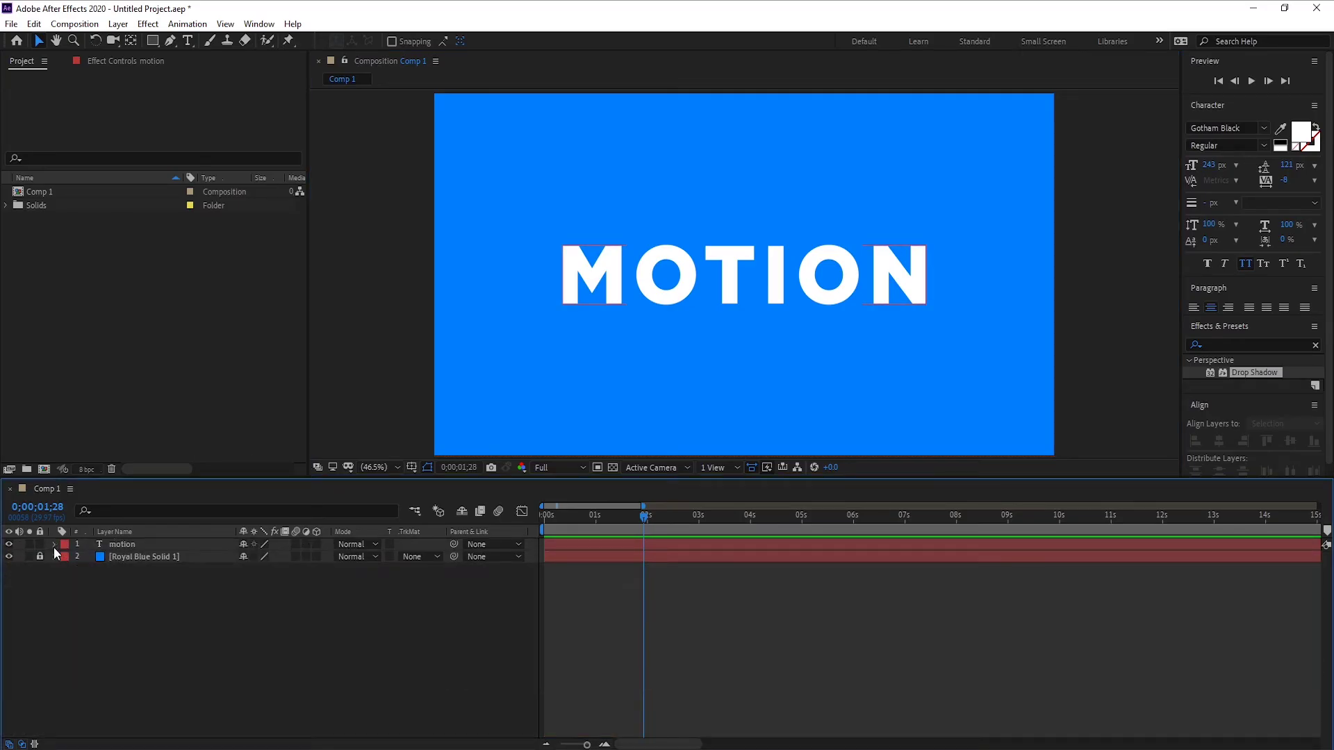
# - Duplicate the MOTION layer, enlarge it to 680 px and centre it in the composition
pyautogui.click(701, 544)
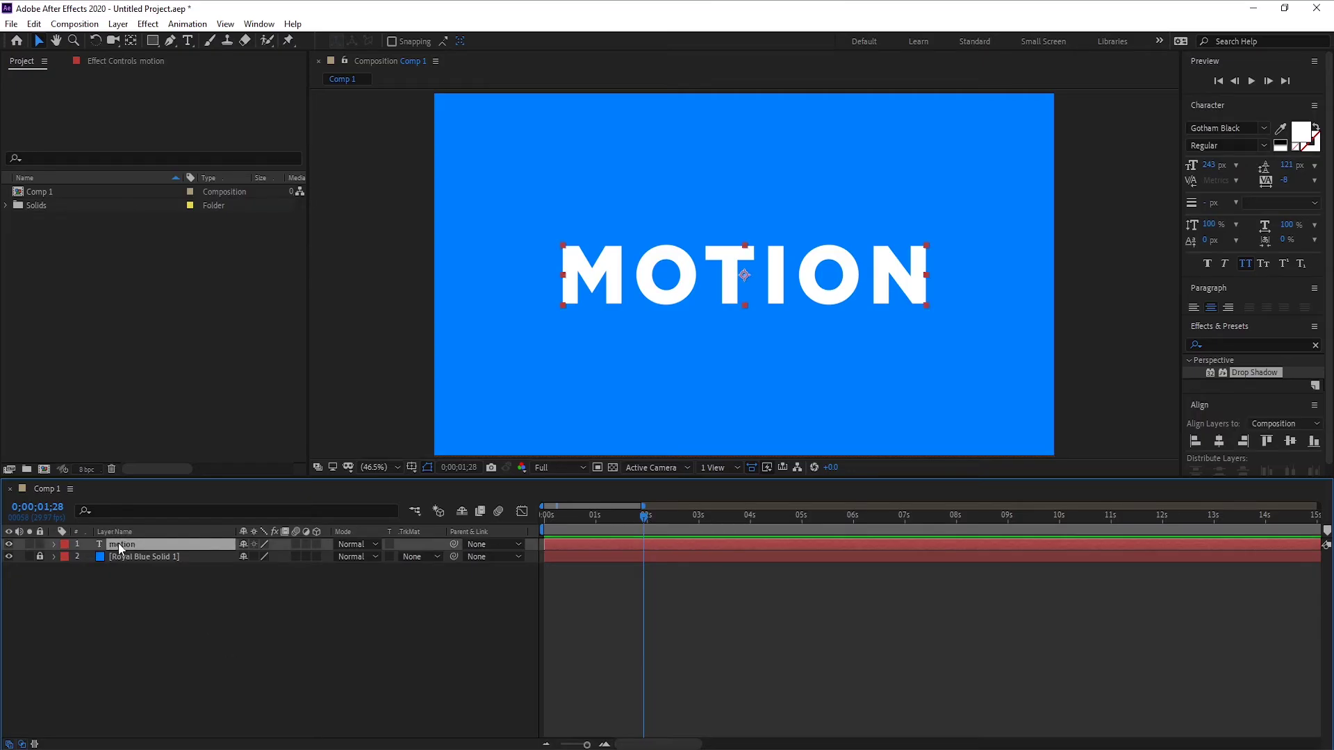
pyautogui.hotkey('ctrl', 'd')
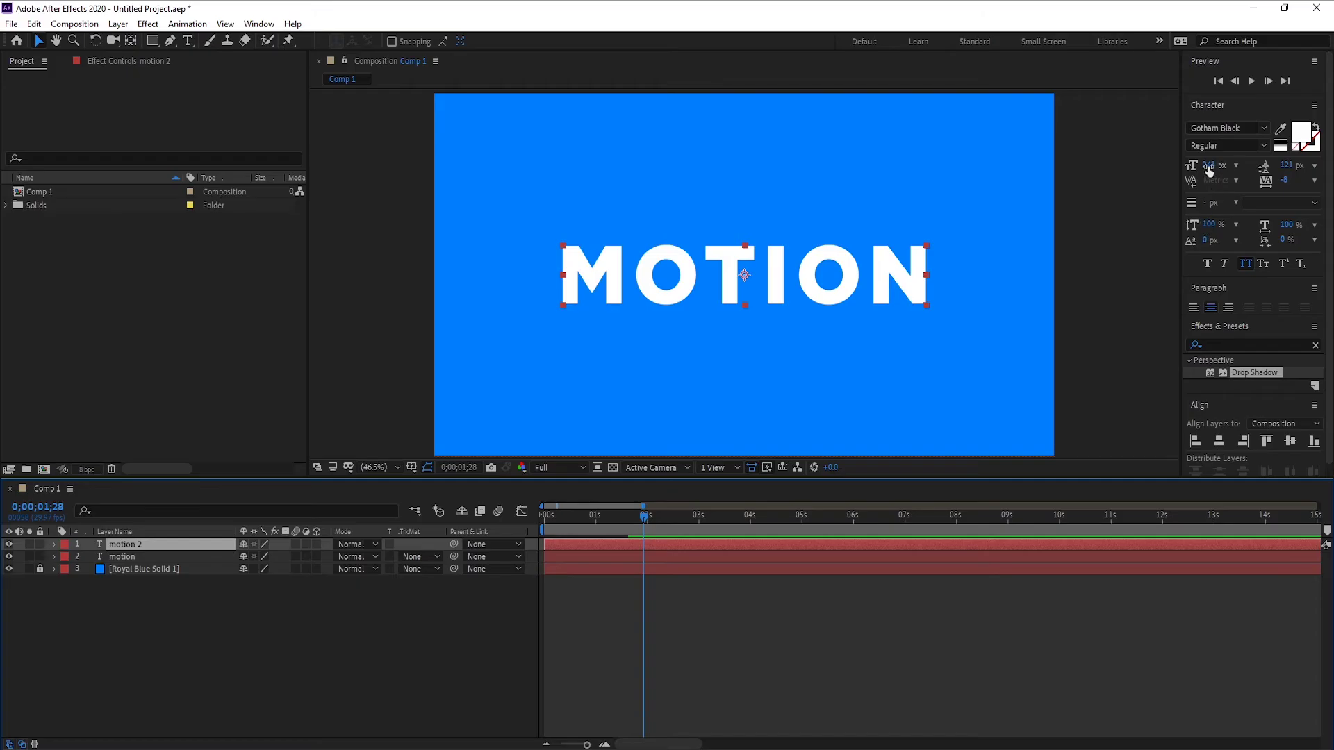
pyautogui.moveTo(1209, 165)
pyautogui.mouseDown()
pyautogui.moveTo(1303, 165)
pyautogui.moveTo(1214, 162)
pyautogui.moveTo(1228, 167)
pyautogui.mouseUp()
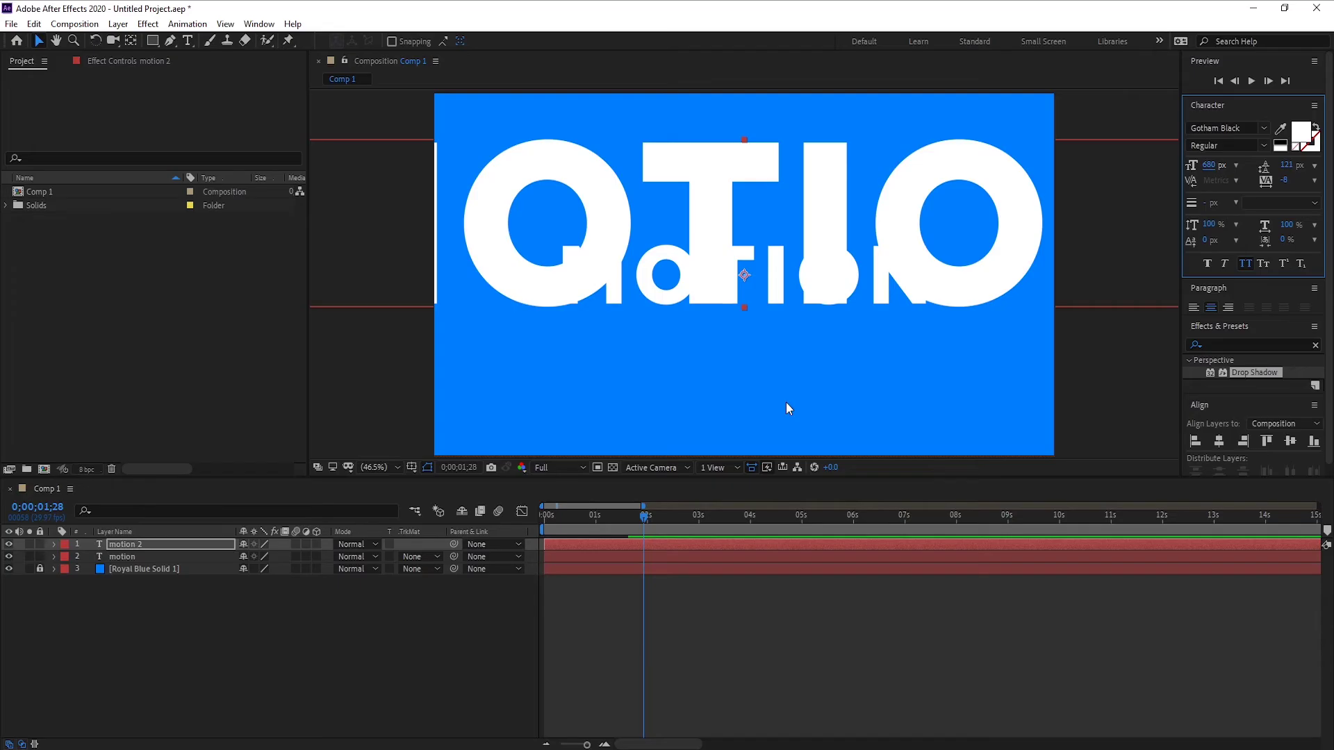
pyautogui.hotkey('ctrl', 'alt', 'Home')
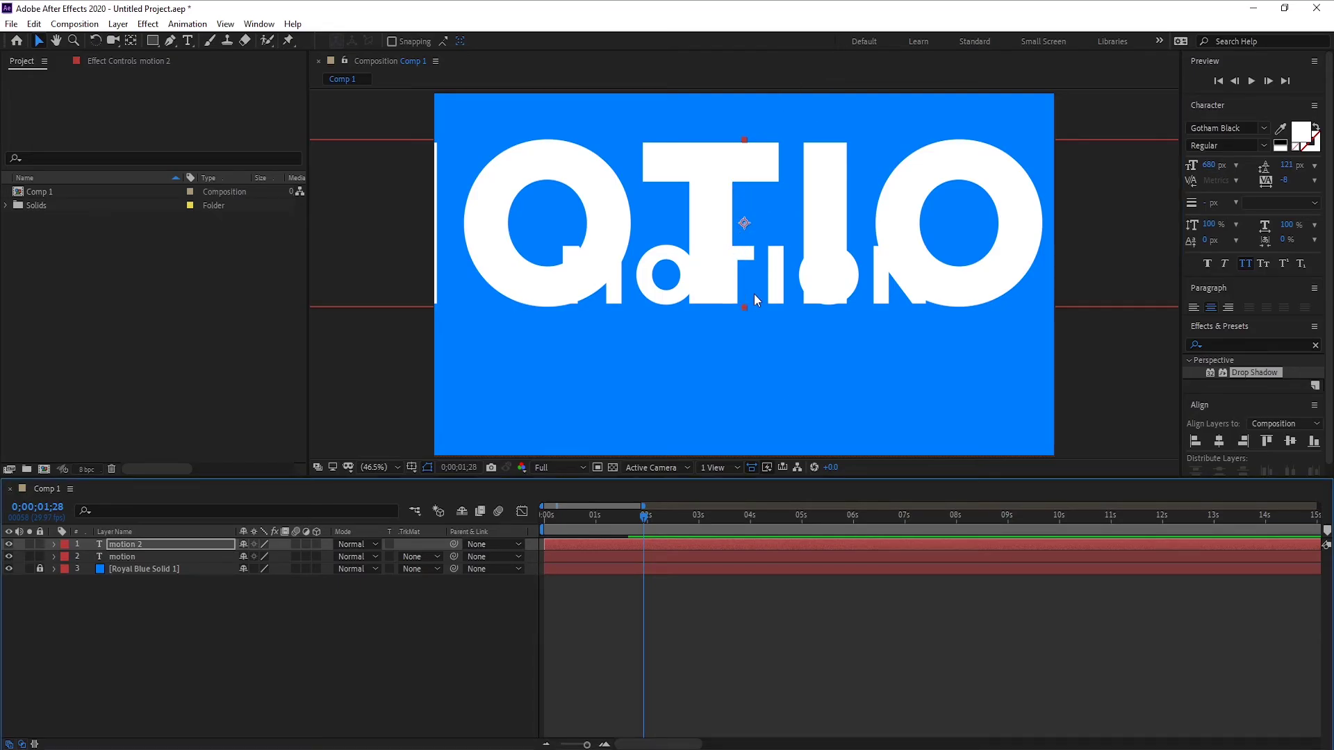
pyautogui.moveTo(717, 221); pyautogui.dragTo(725, 290)
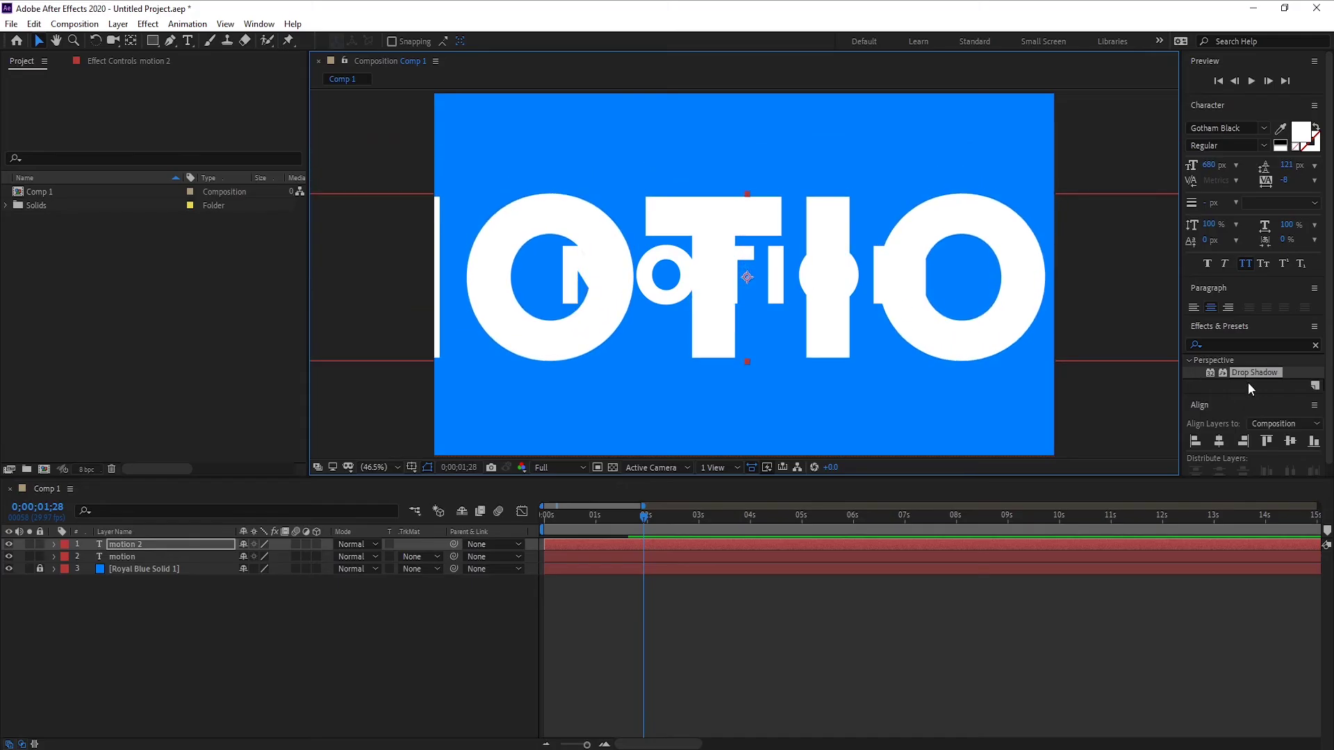
pyautogui.click(1220, 442)
pyautogui.click(1292, 443)
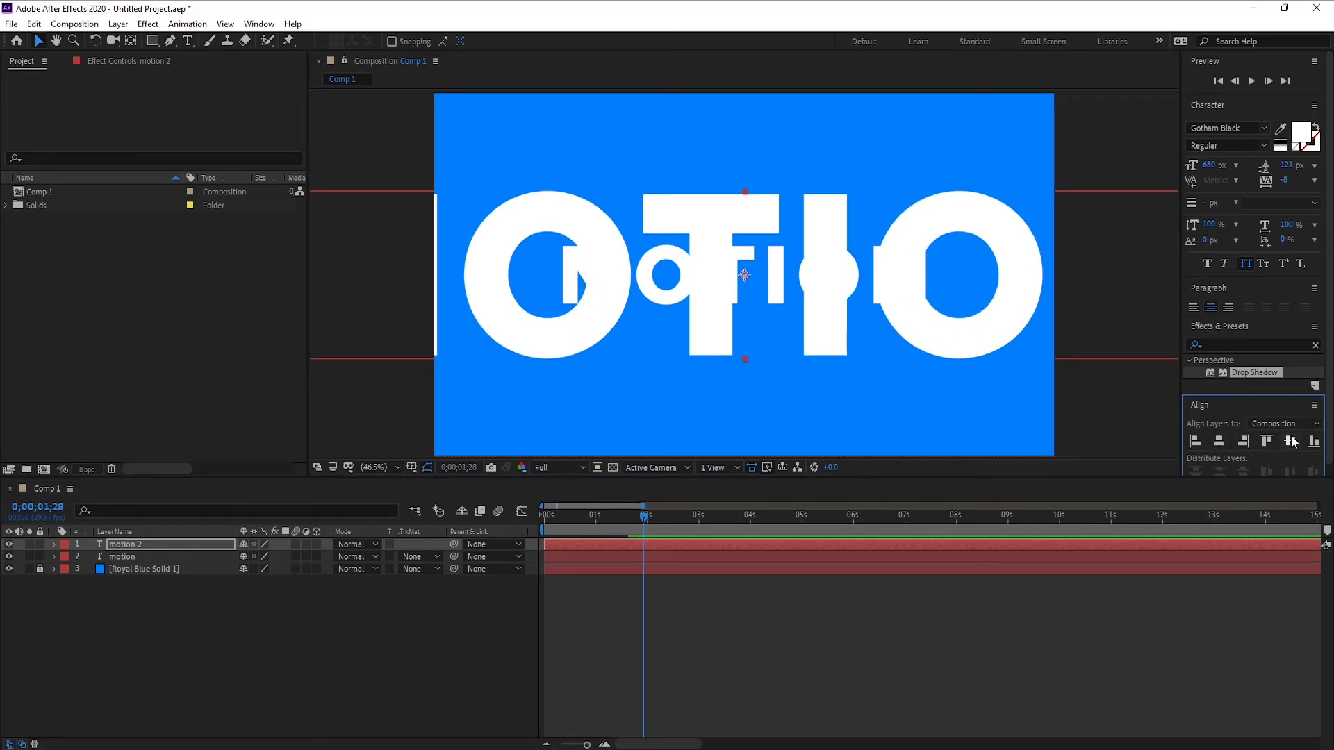
# - Colour the motion 2 text with the background blue 007EFF using the eyedropper
pyautogui.doubleClick(732, 214)
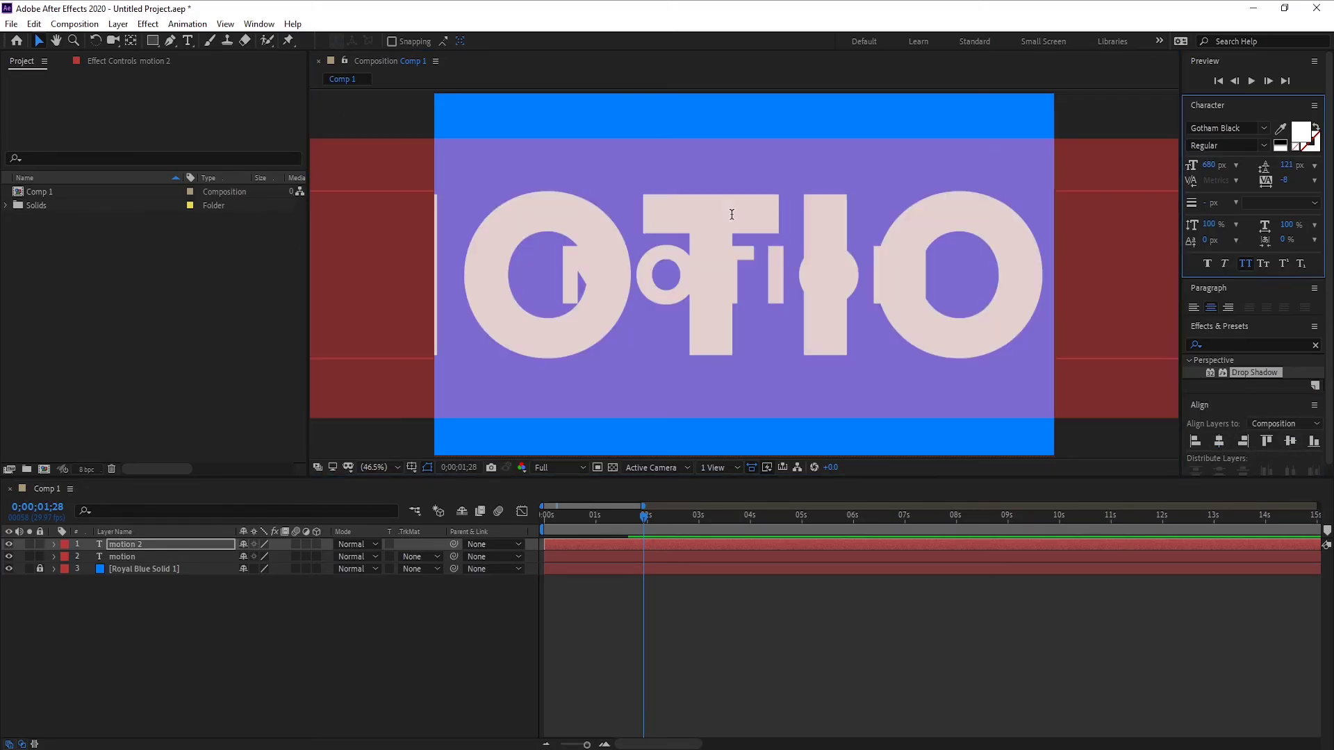
pyautogui.click(1303, 135)
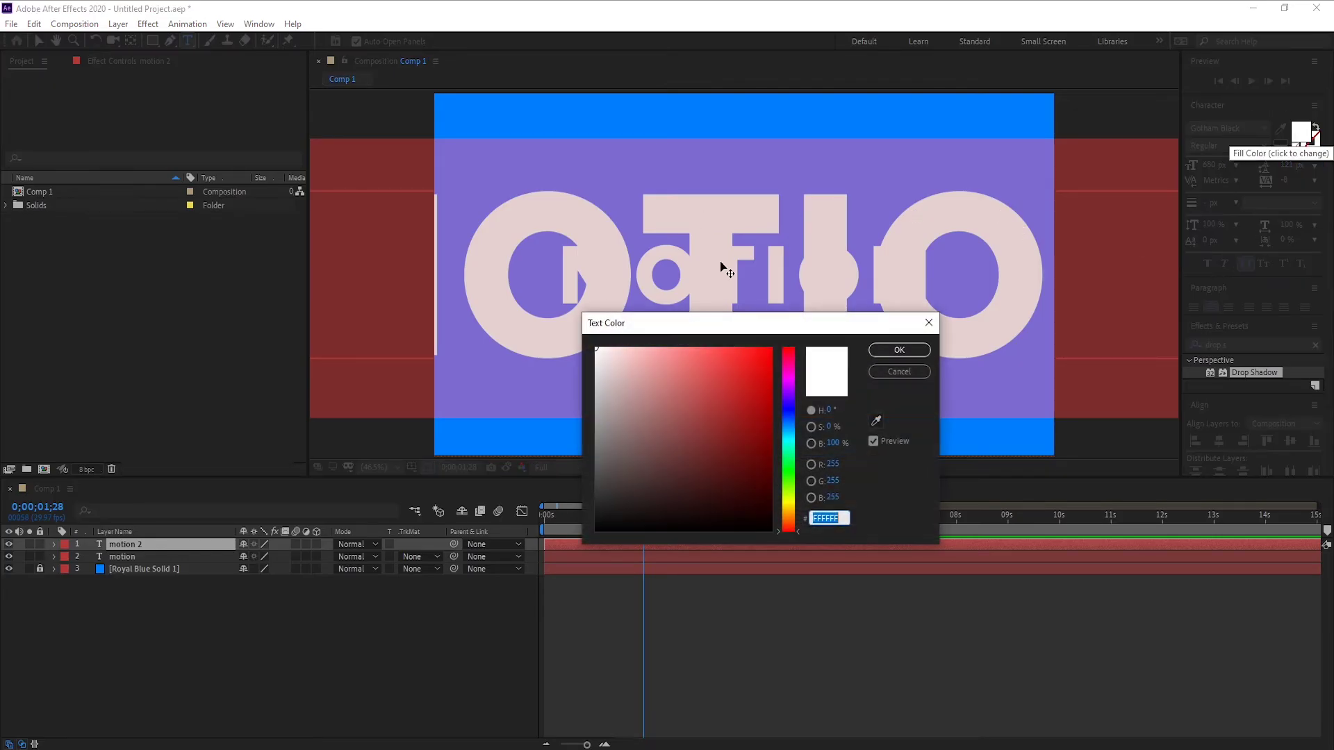
pyautogui.moveTo(746, 323); pyautogui.dragTo(826, 348)
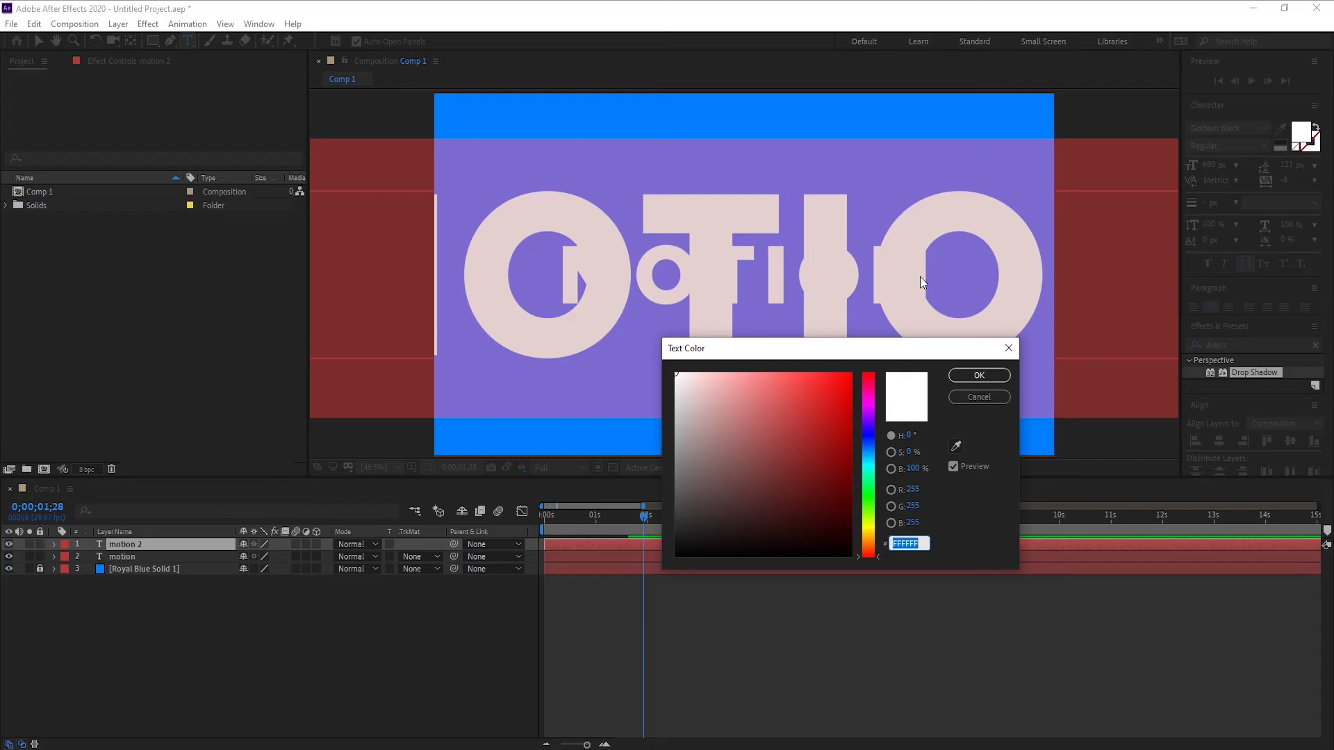
pyautogui.click(957, 446)
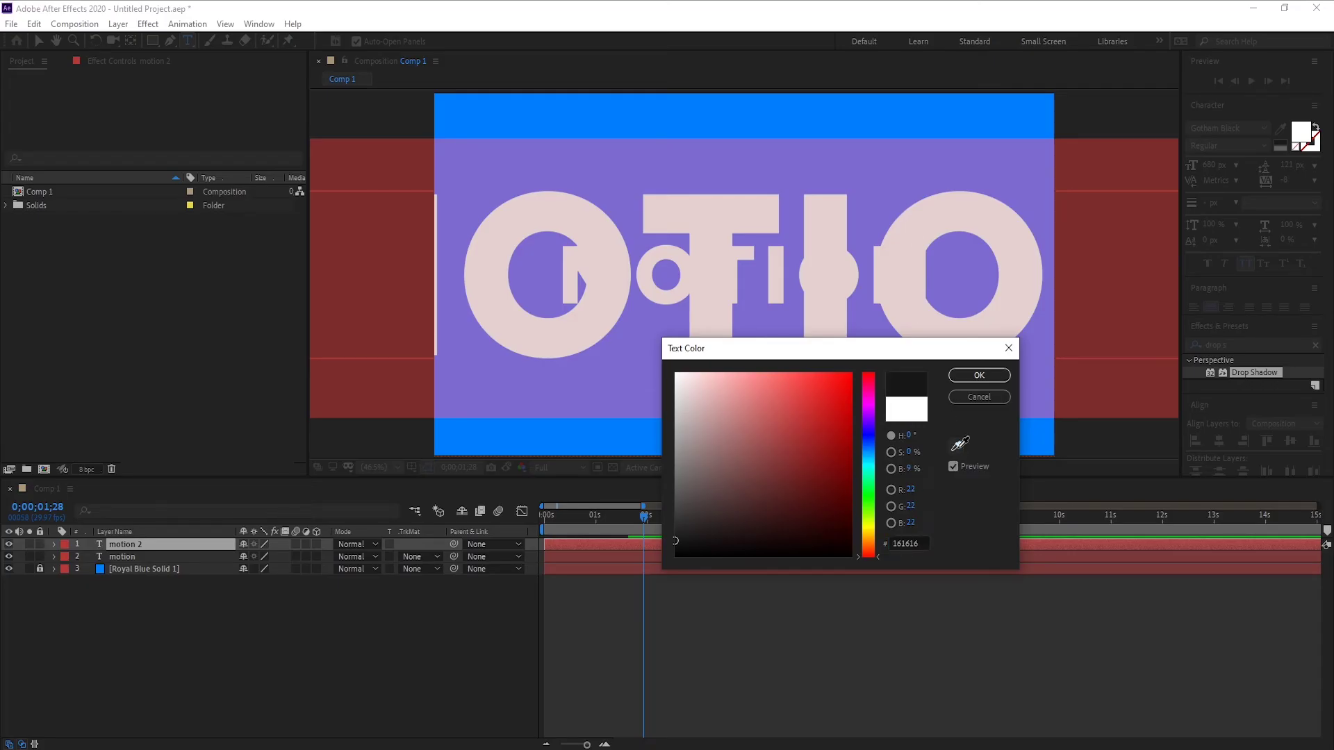
pyautogui.click(924, 182)
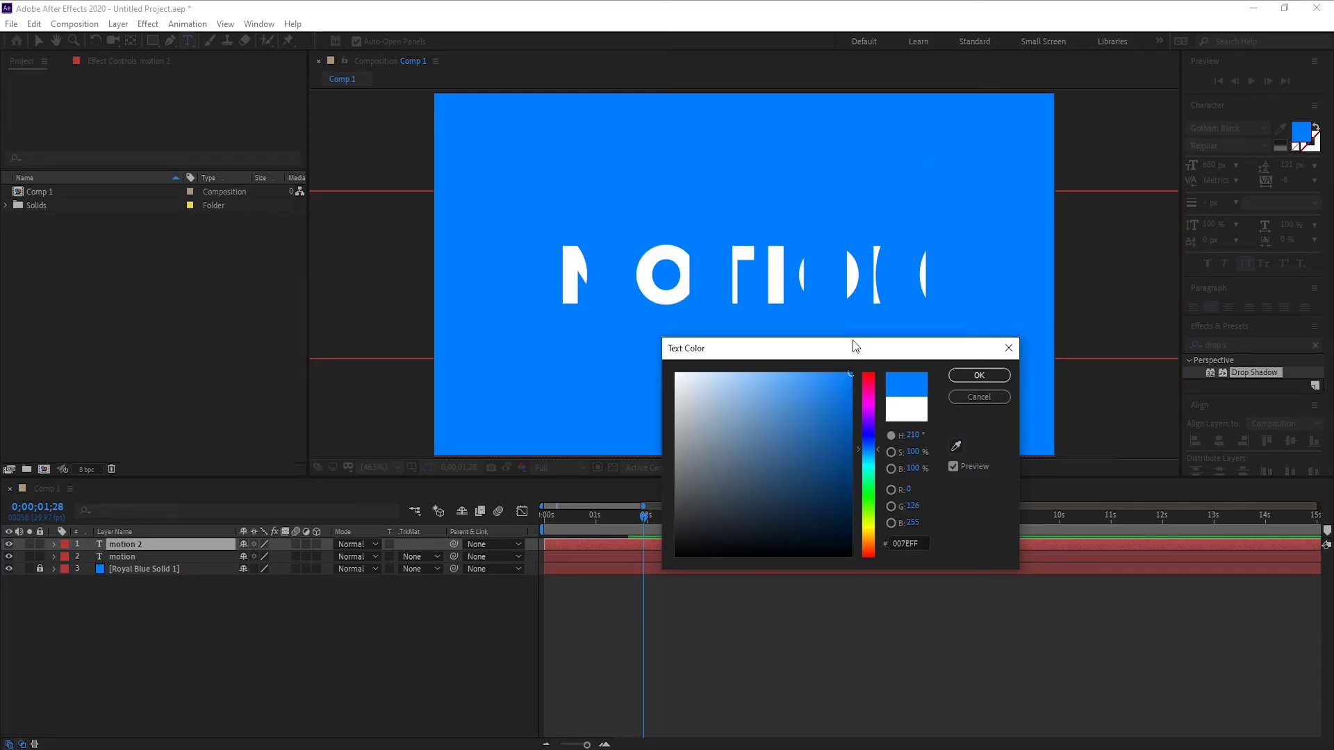
pyautogui.click(977, 375)
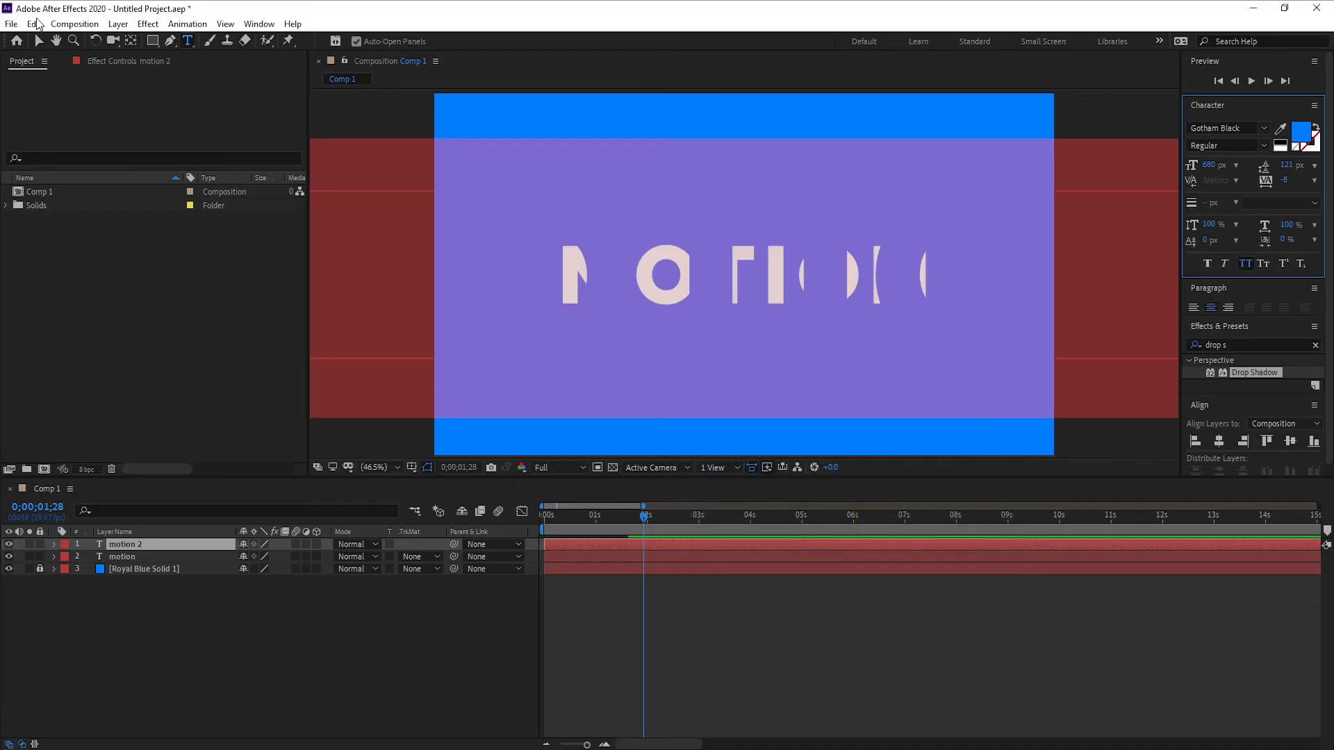
pyautogui.click(39, 41)
# - Search for 'drop sh' and apply Drop Shadow to the motion 2 layer
pyautogui.click(1316, 345)
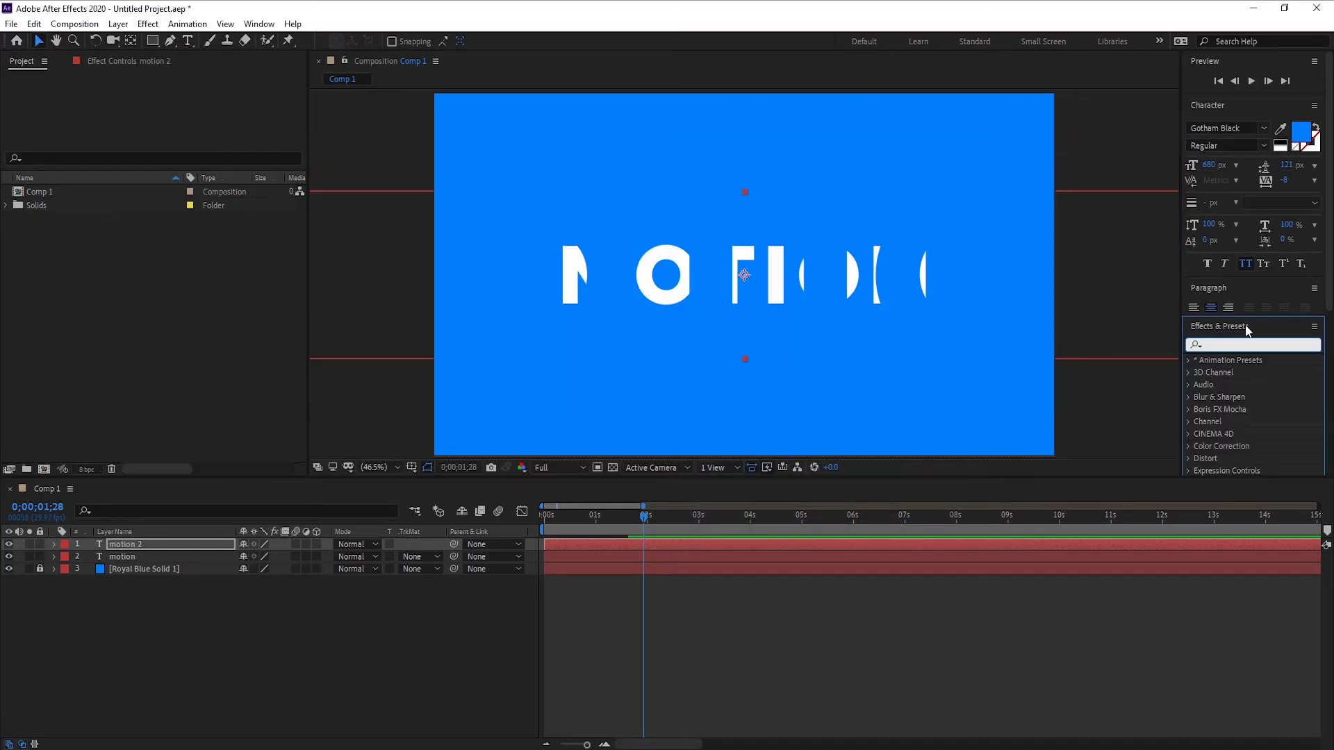
pyautogui.click(1237, 347)
pyautogui.write('drop sh')
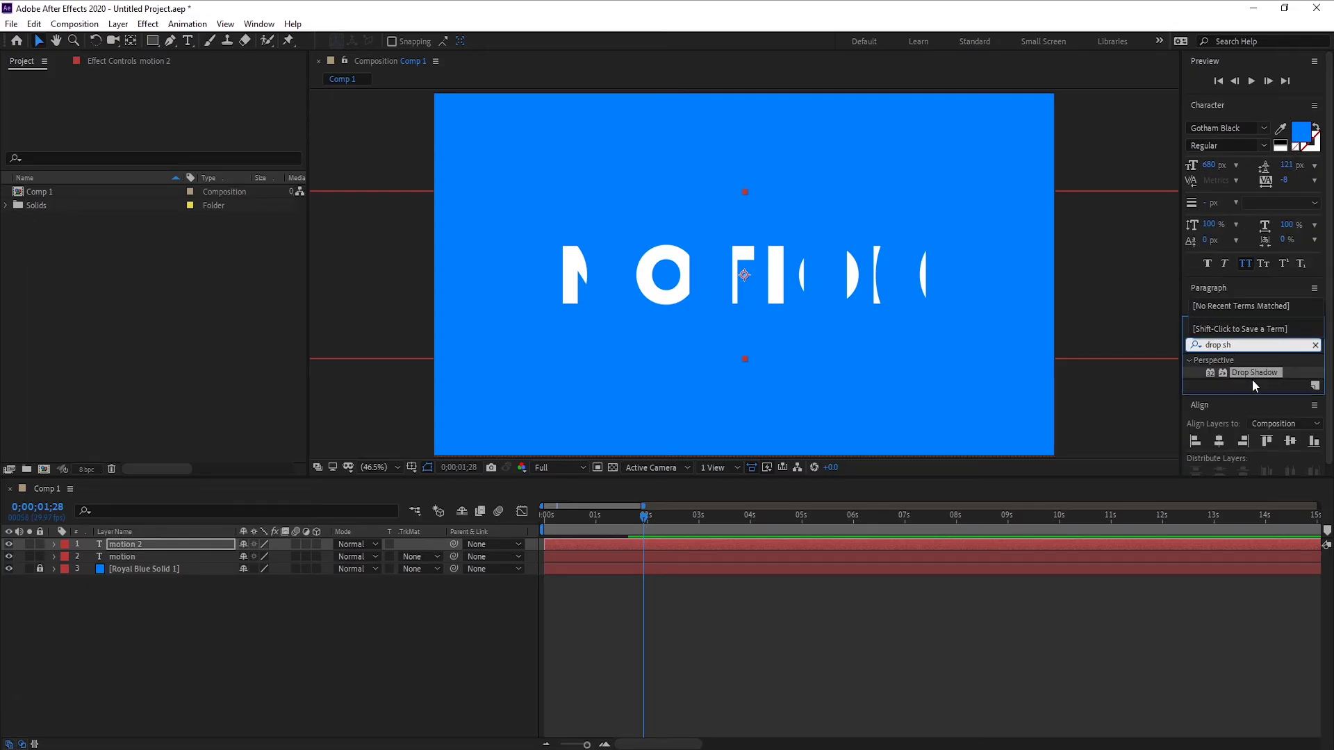
pyautogui.moveTo(1252, 374); pyautogui.dragTo(144, 549)
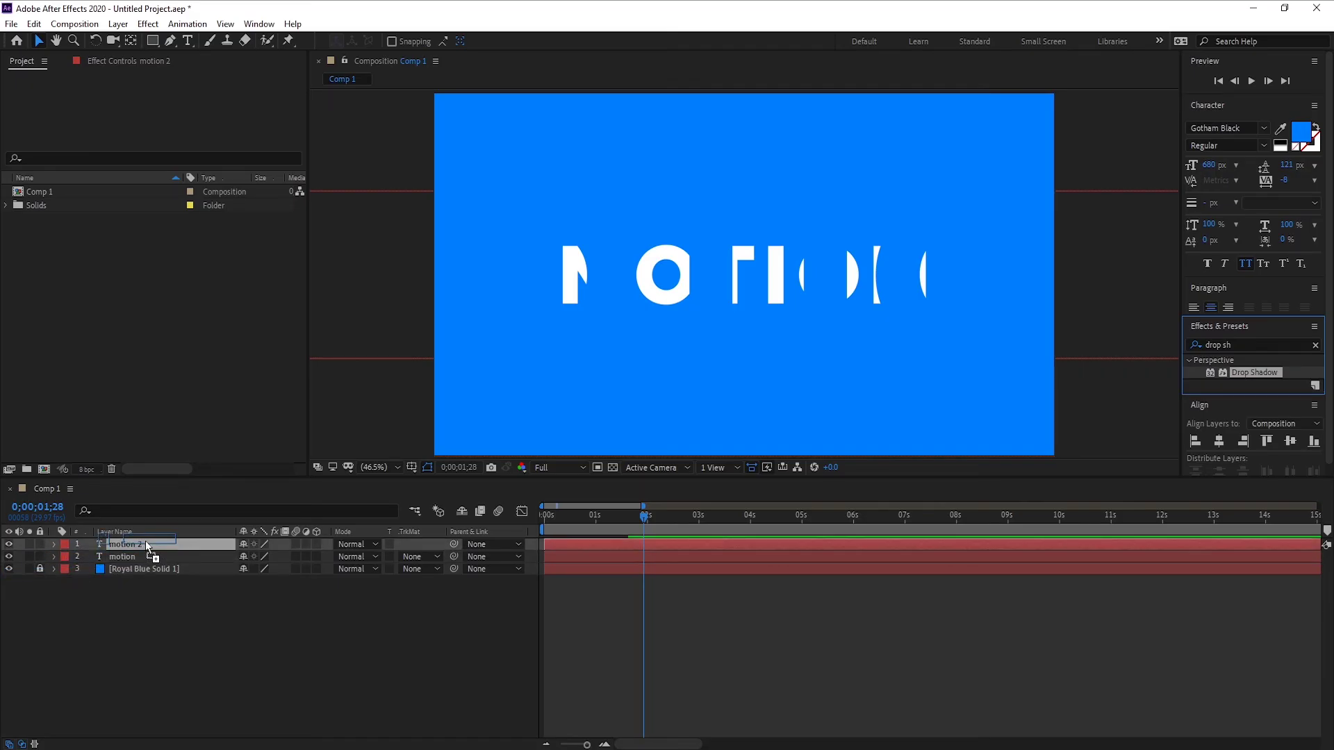
pyautogui.moveTo(146, 546); pyautogui.dragTo(145, 546)
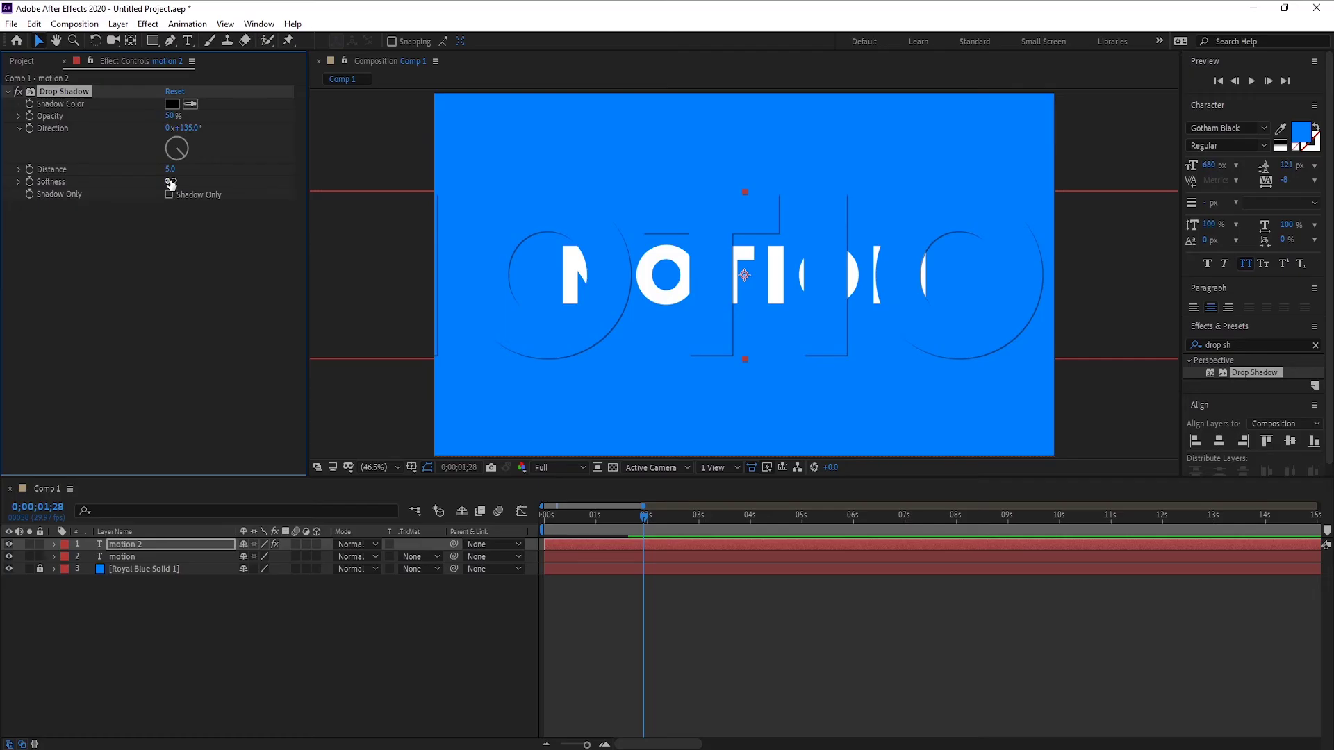
# - Set the Drop Shadow to 35% opacity, 1x+127° direction and softness 46
pyautogui.moveTo(171, 182)
pyautogui.mouseDown()
pyautogui.moveTo(193, 183)
pyautogui.moveTo(190, 161)
pyautogui.mouseUp()
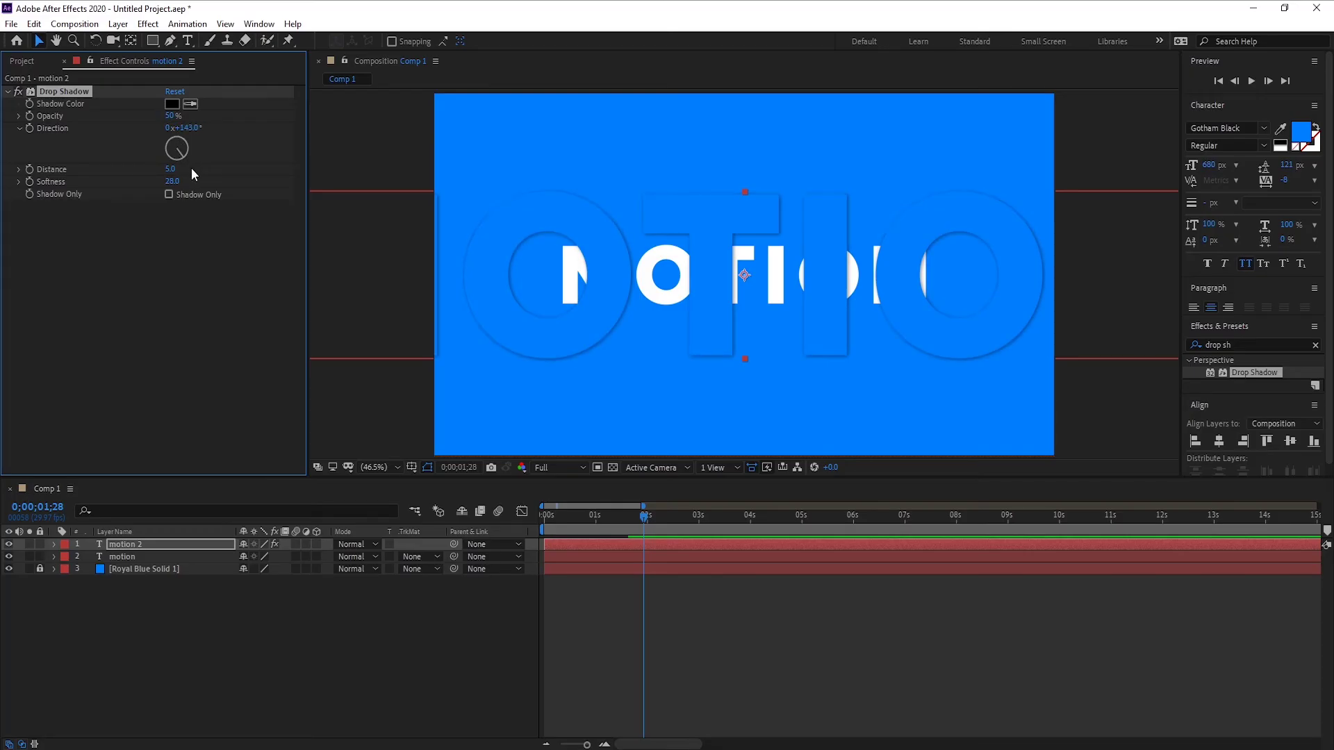
pyautogui.moveTo(170, 115); pyautogui.dragTo(149, 122)
pyautogui.doubleClick(521, 277)
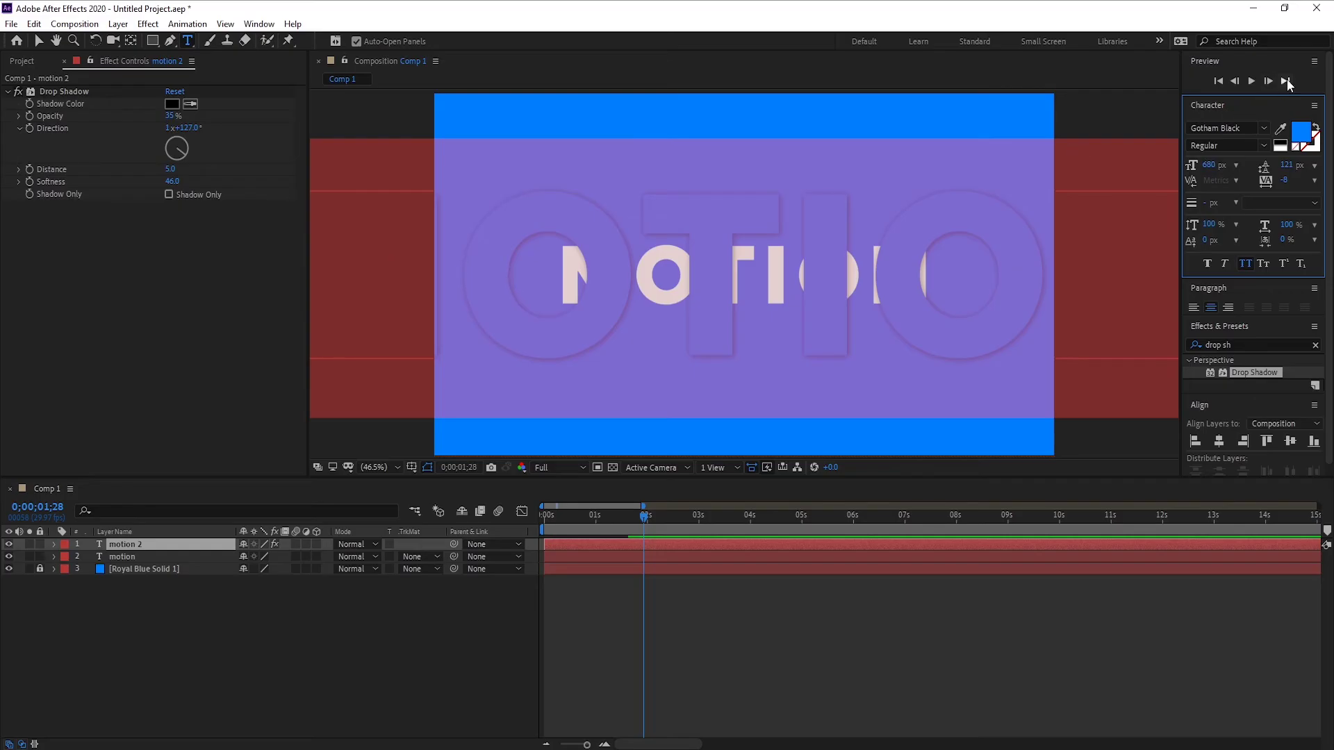
# - Change the large MOTION text fill to darker blue 0079F5, then select the motion 2 layer
pyautogui.click(1300, 130)
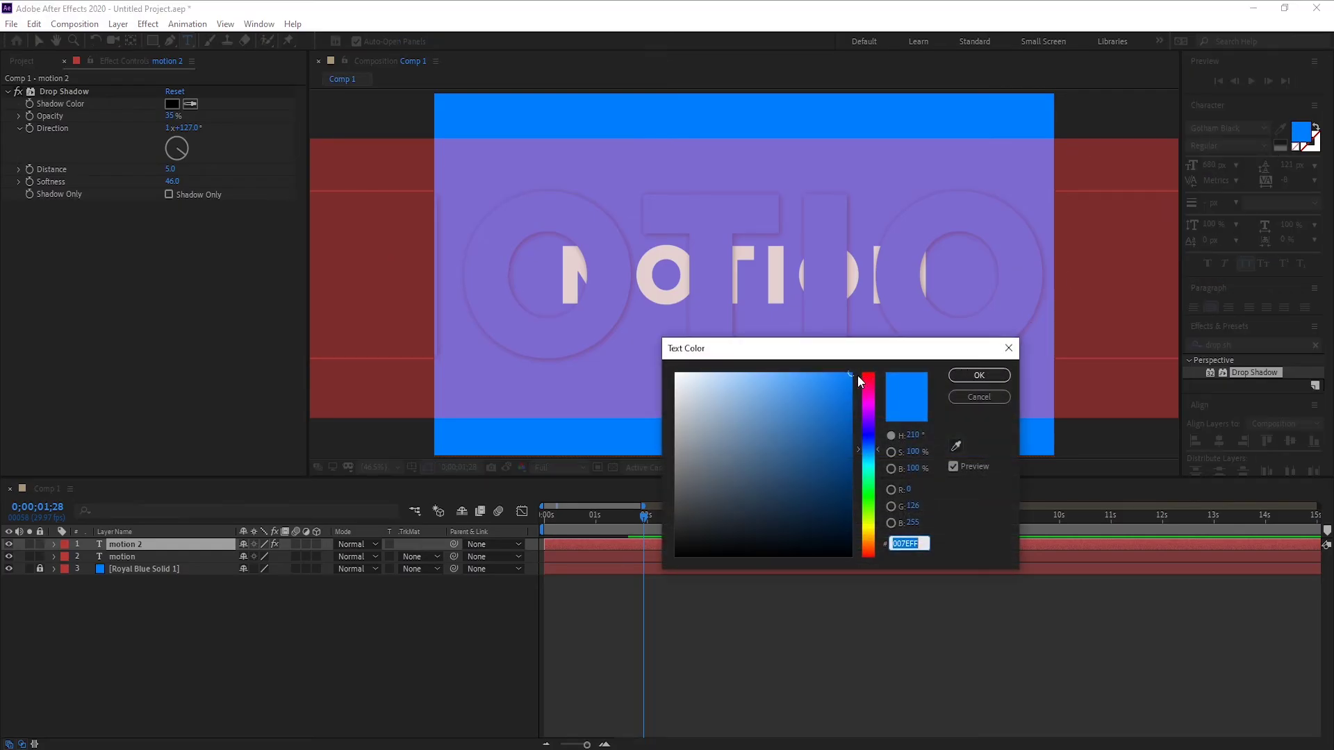
pyautogui.moveTo(858, 375); pyautogui.dragTo(856, 379)
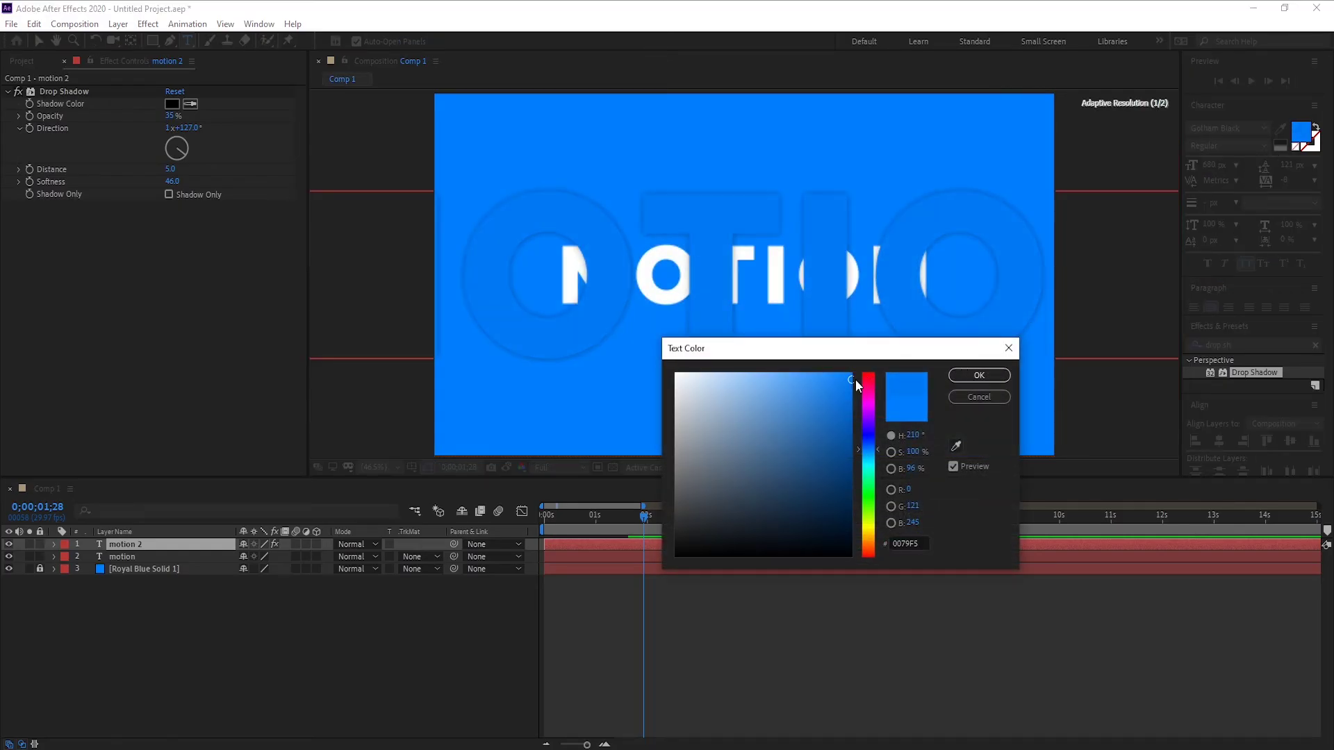
pyautogui.click(979, 375)
pyautogui.click(38, 40)
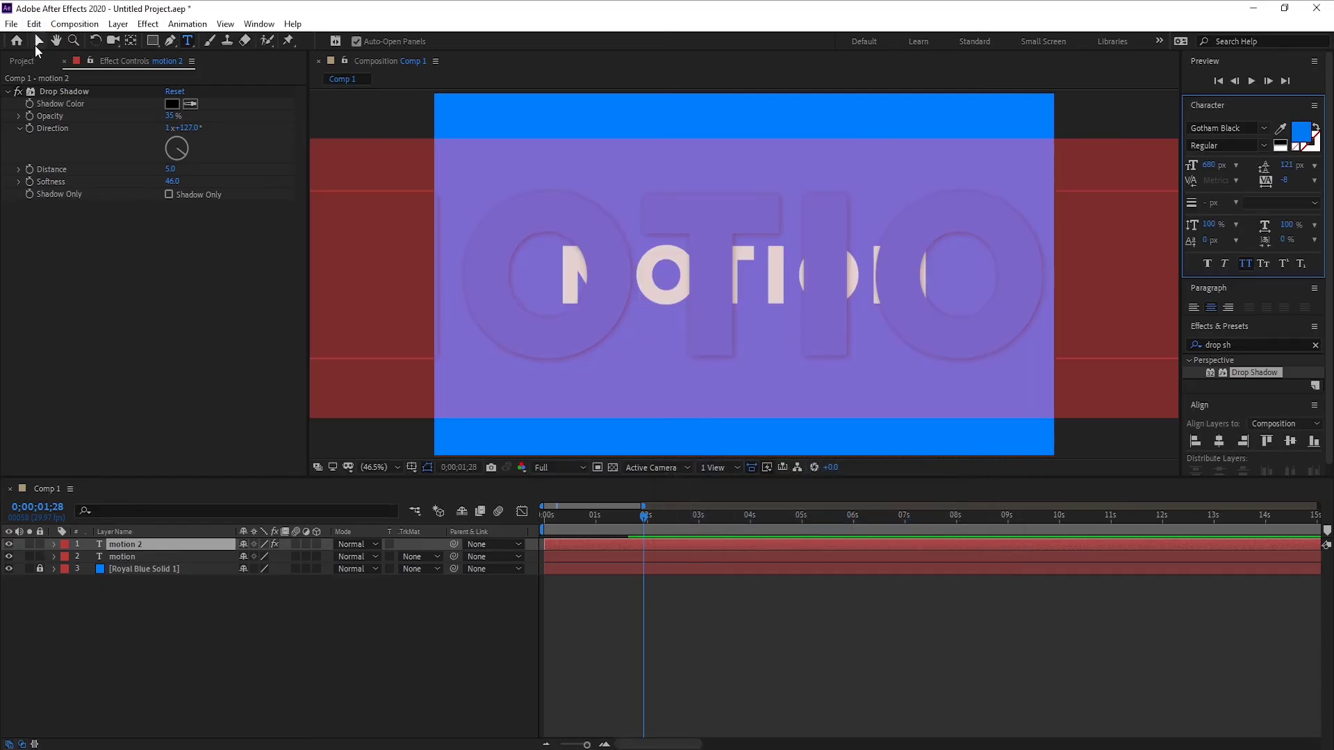
pyautogui.click(132, 549)
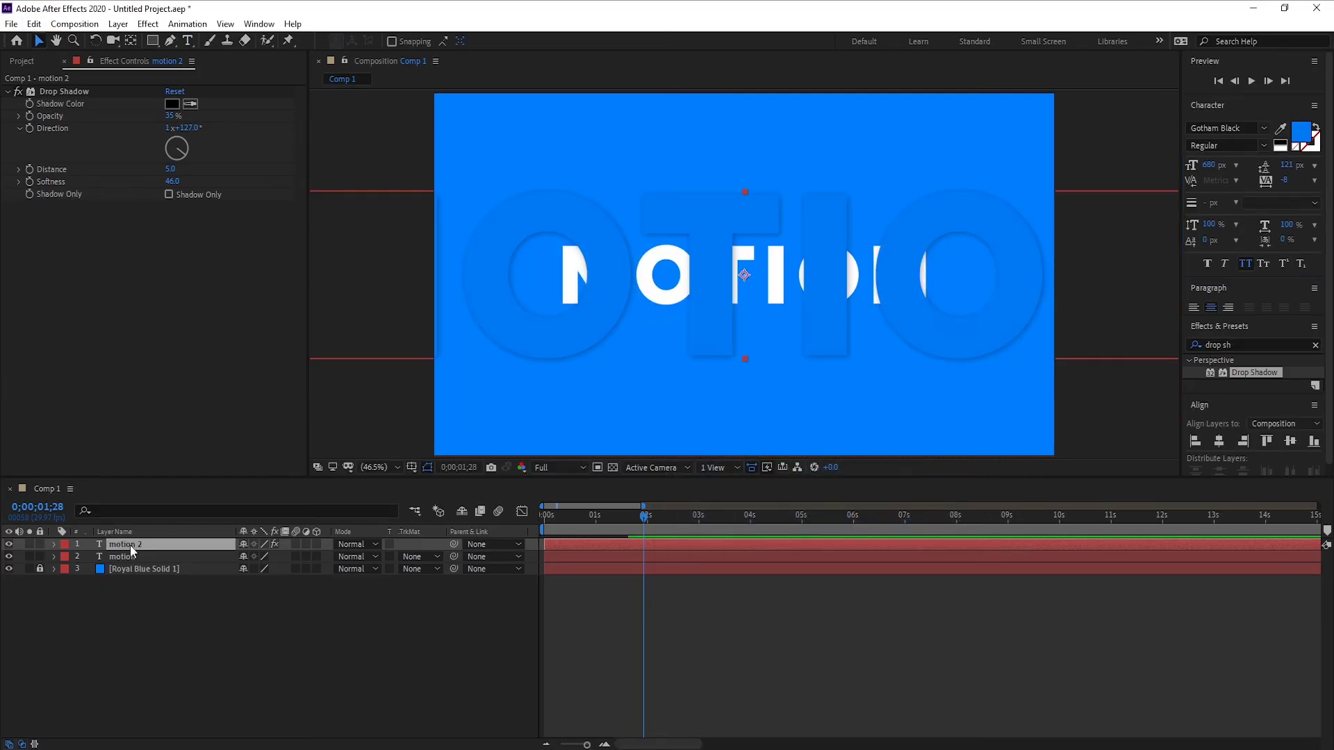
# - Move motion 2 beneath the white motion layer and preview the animation from the start
pyautogui.moveTo(132, 551); pyautogui.dragTo(128, 564)
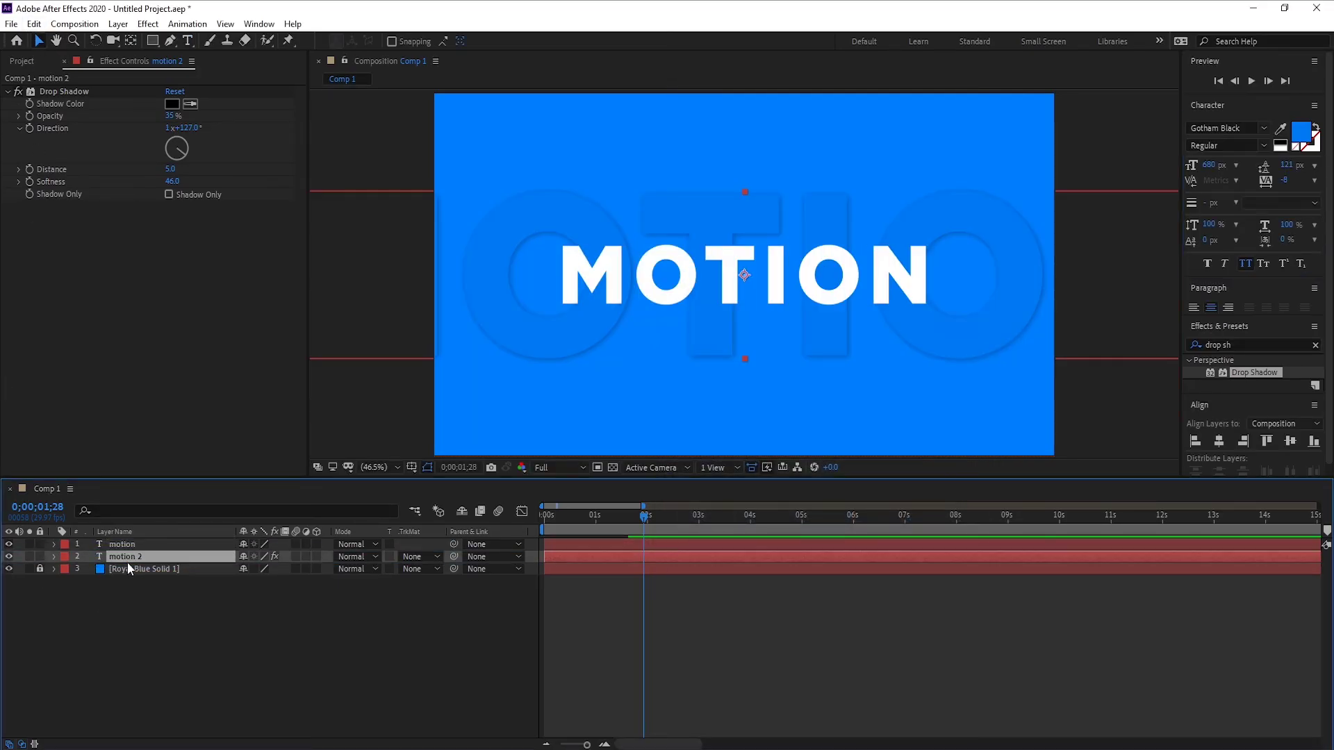
pyautogui.click(240, 643)
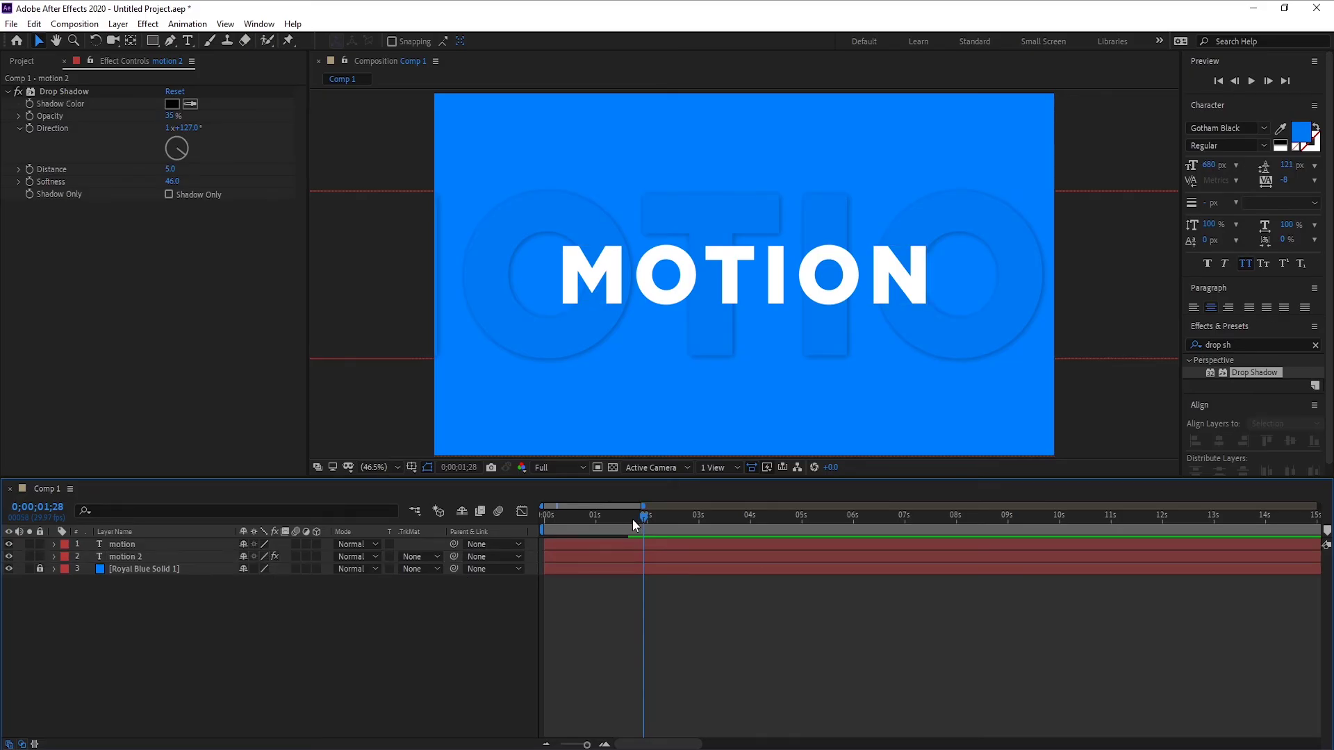
pyautogui.moveTo(632, 519); pyautogui.dragTo(527, 520)
pyautogui.click(318, 427)
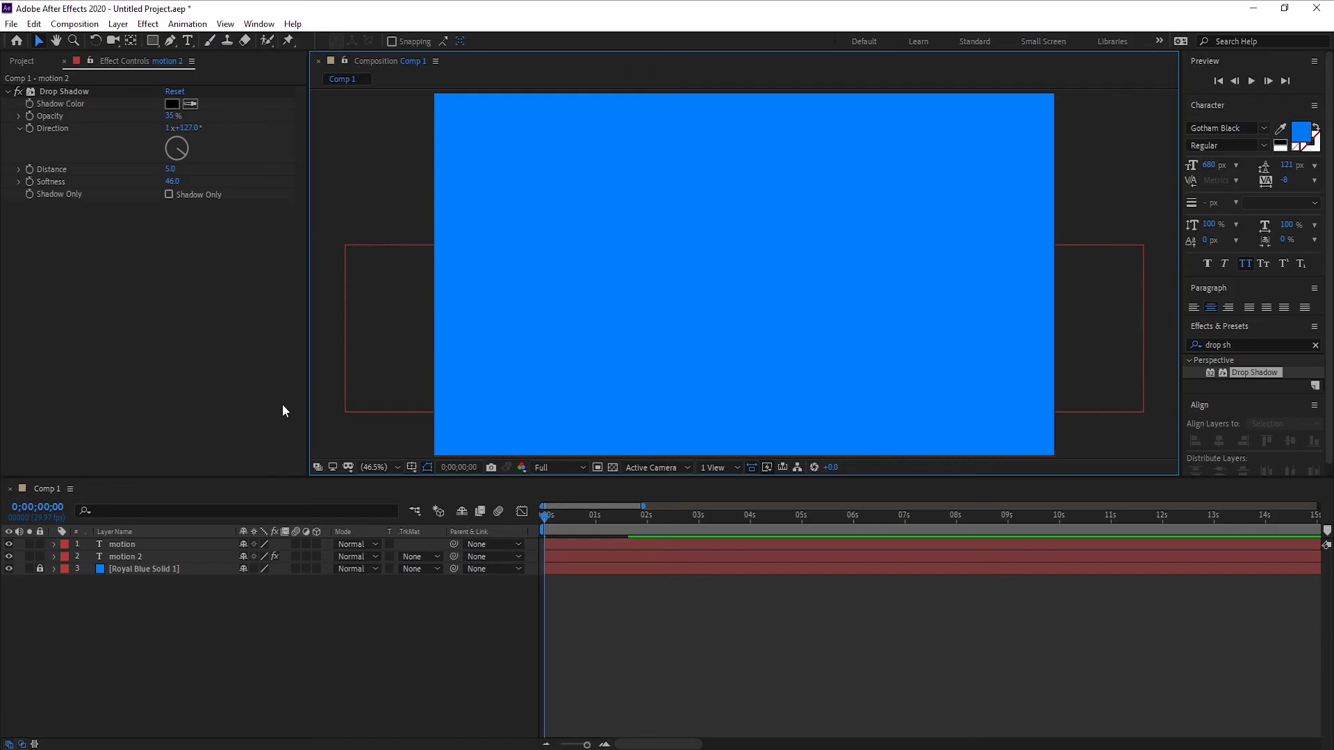
pyautogui.press('space')
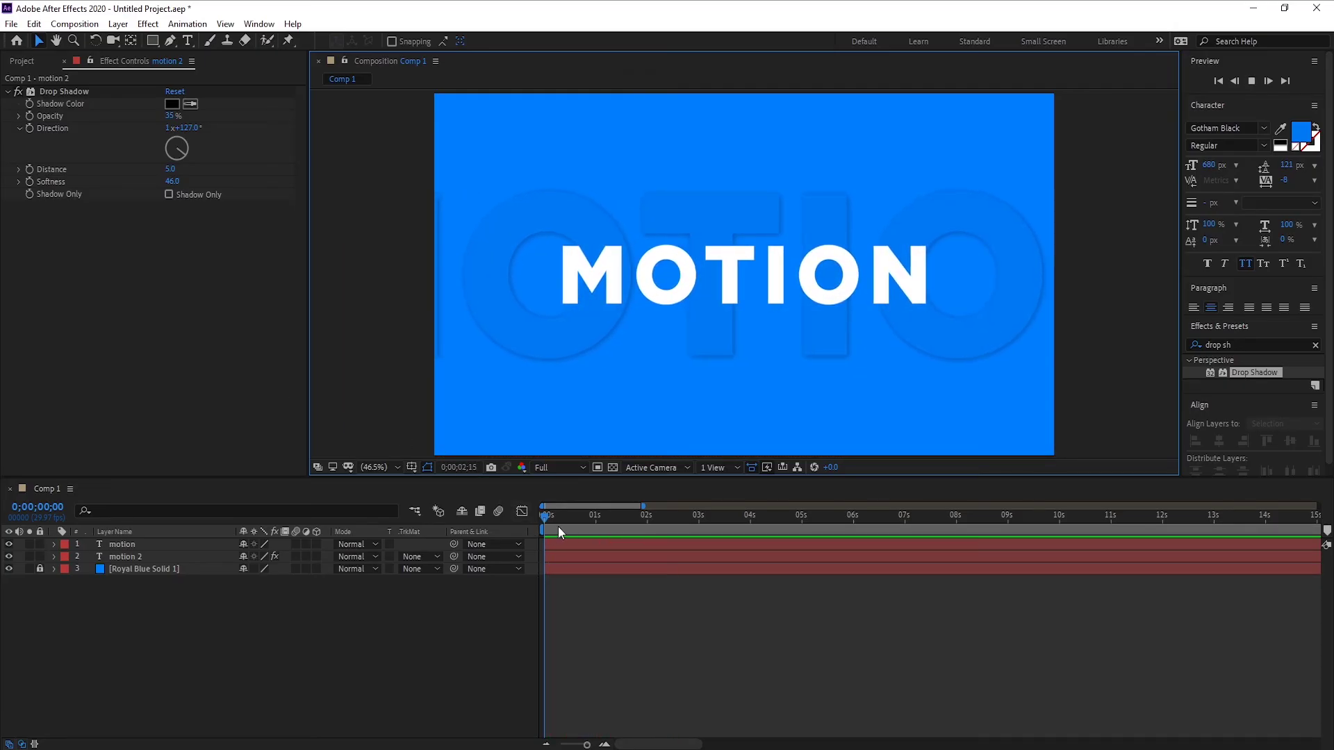
# - End the work area at 0;00;02;01
pyautogui.click(645, 521)
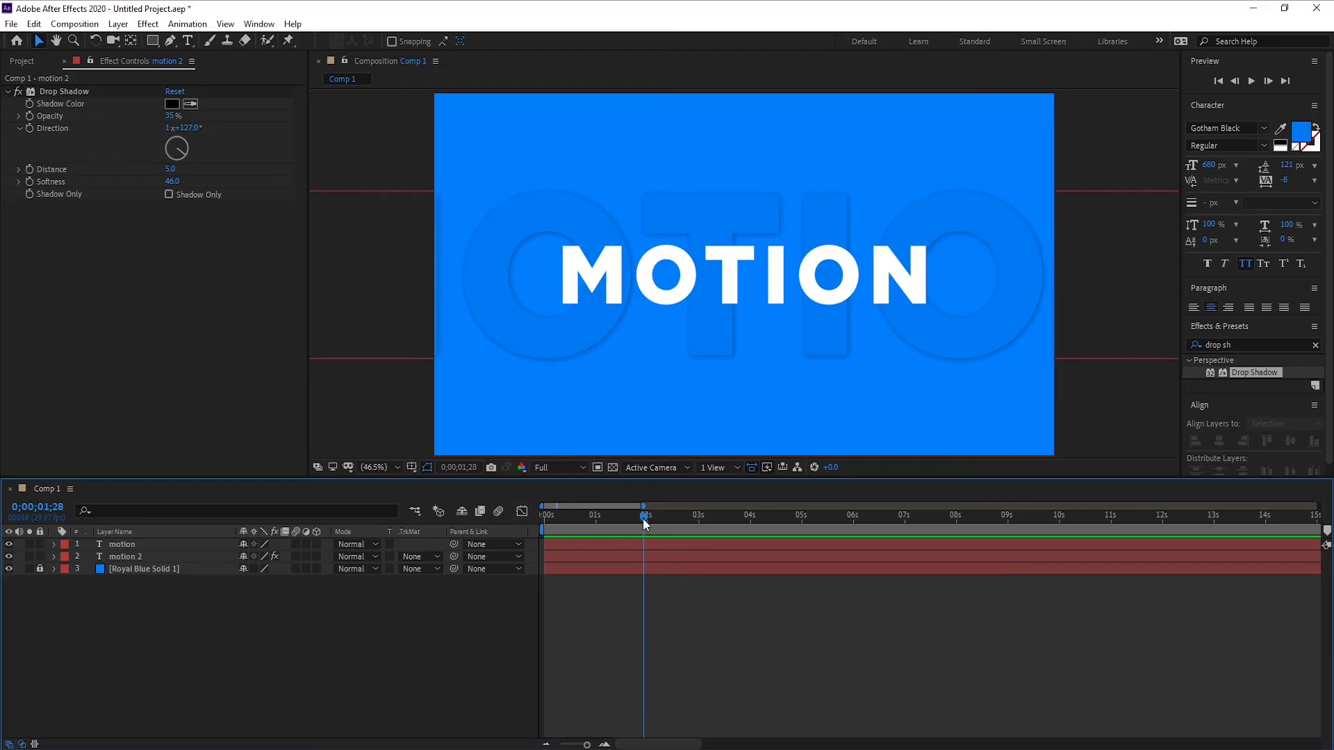
pyautogui.moveTo(644, 523); pyautogui.dragTo(648, 520)
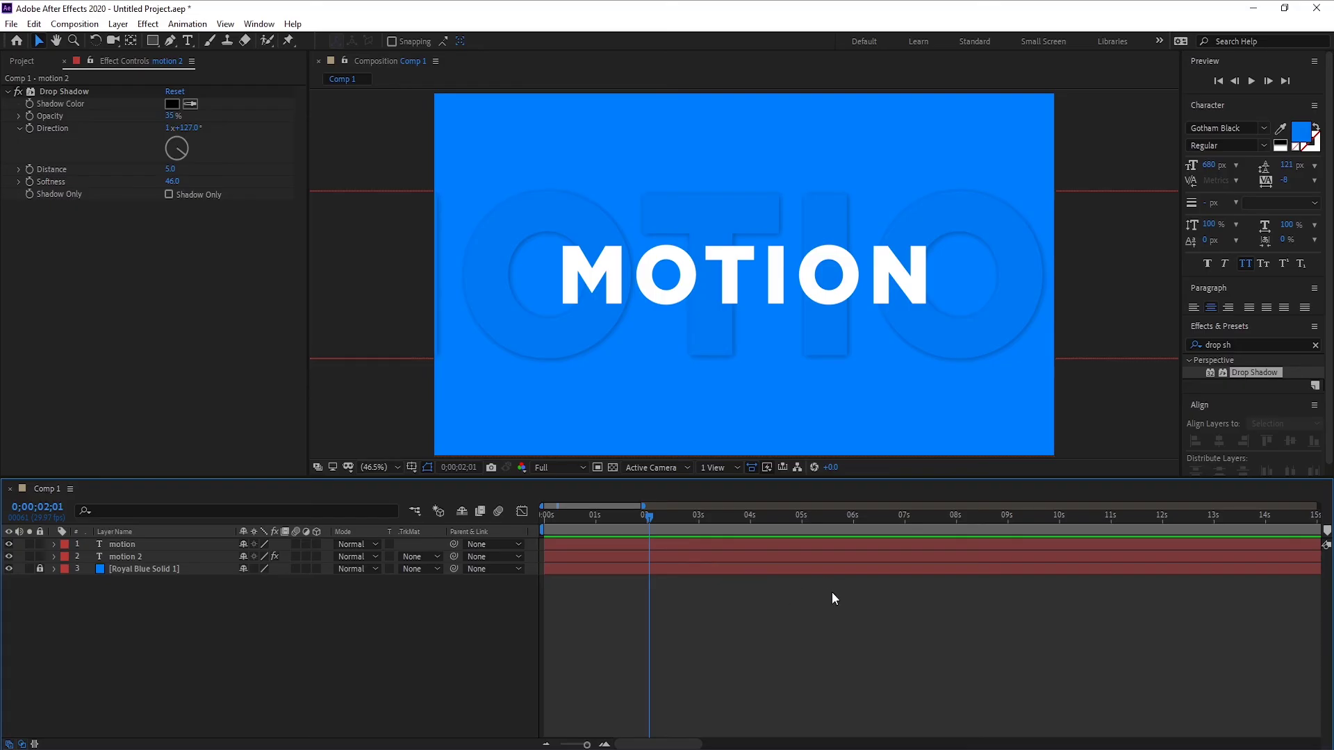
pyautogui.press('n')
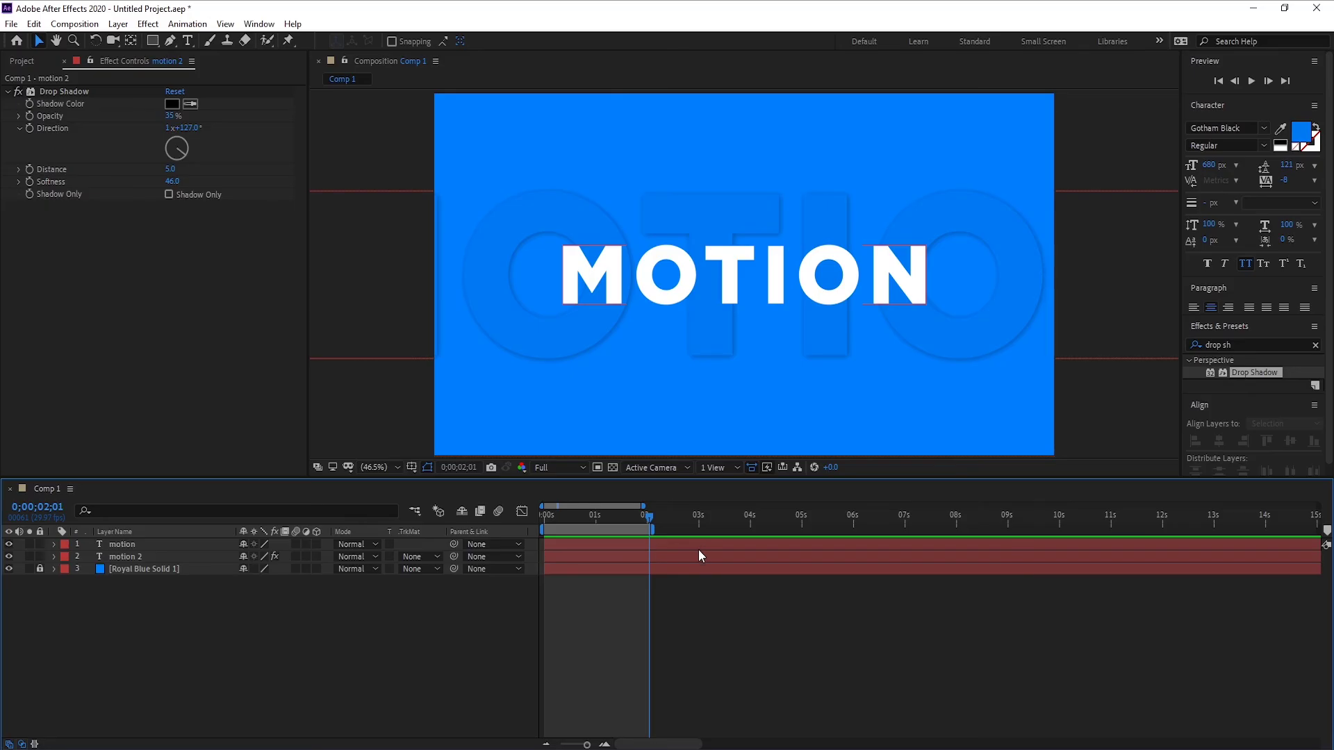
# - Add Comp 1 to the Adobe Media Encoder queue from the Composition menu
pyautogui.click(75, 24)
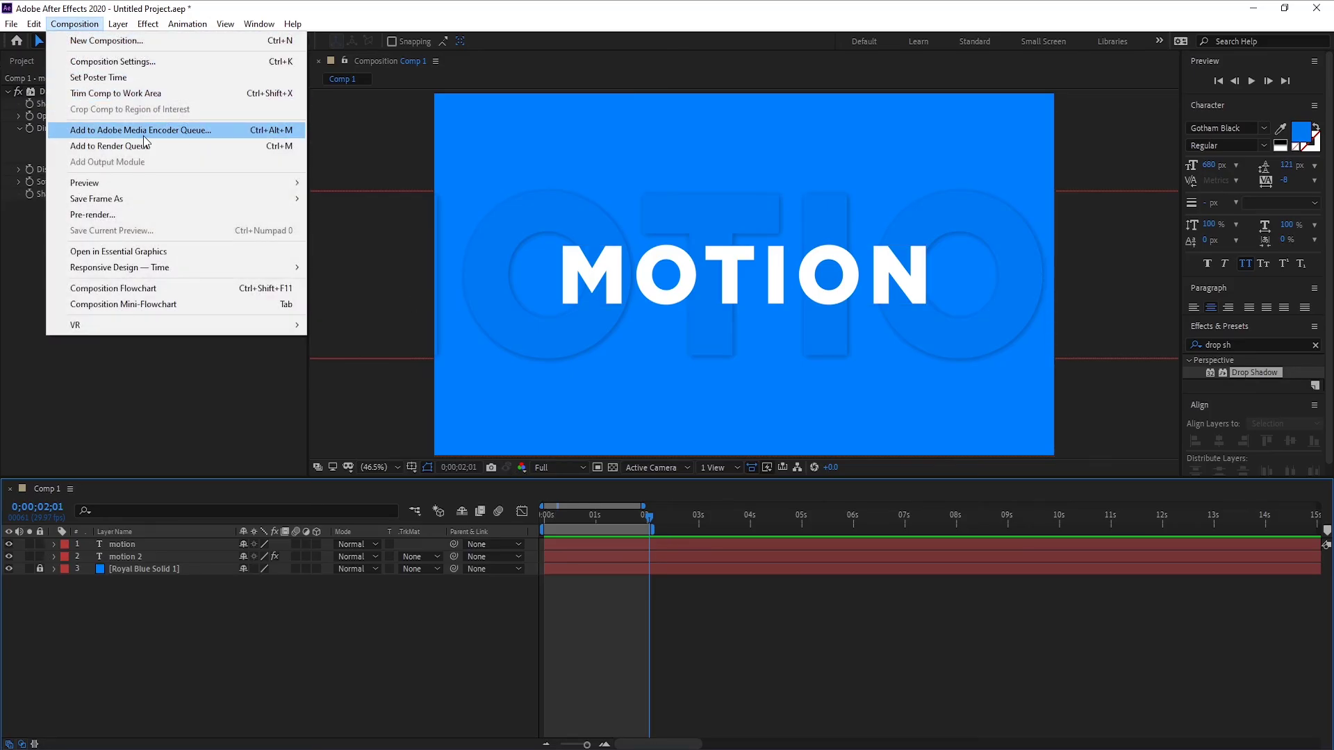
pyautogui.click(179, 131)
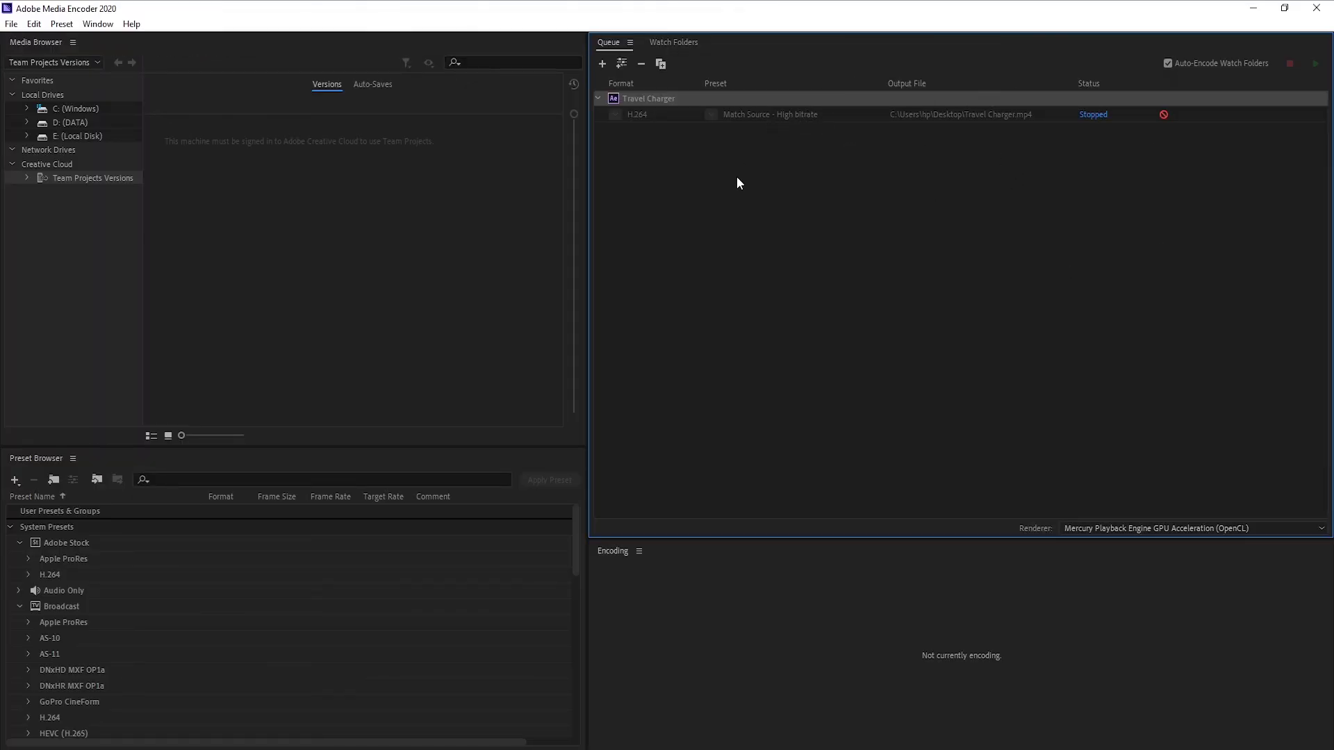
# - Set the output to Motion Effect.mp4 on the Desktop, encode it, and minimise Media Encoder
pyautogui.click(945, 146)
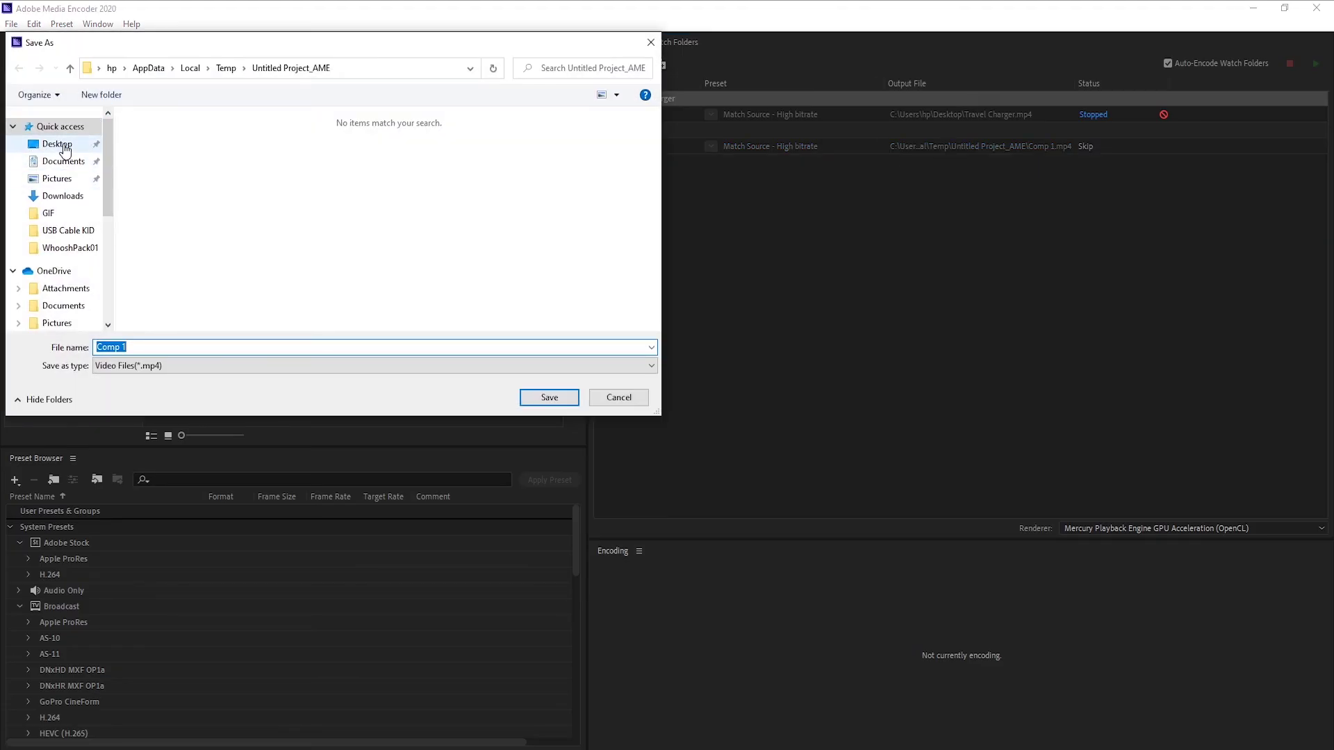
pyautogui.click(57, 144)
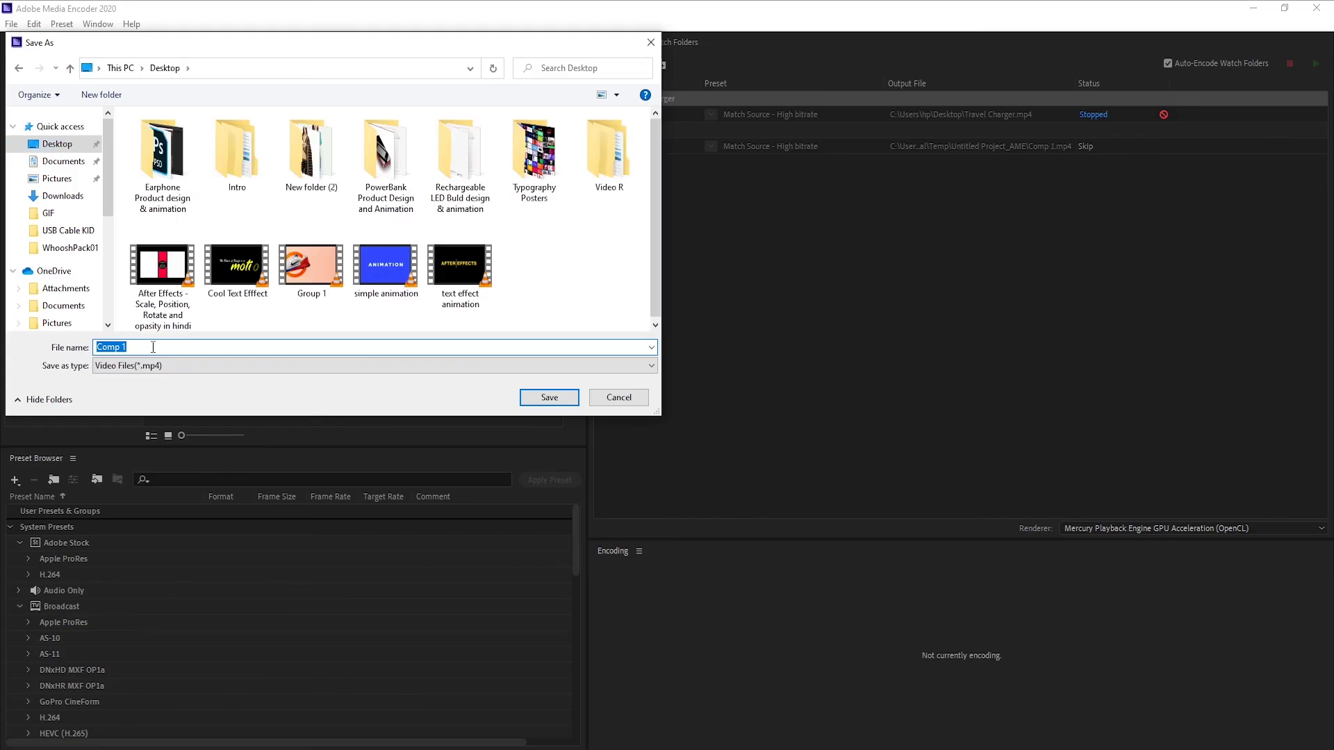
pyautogui.write('Motion ')
pyautogui.write('Effect')
pyautogui.click(540, 399)
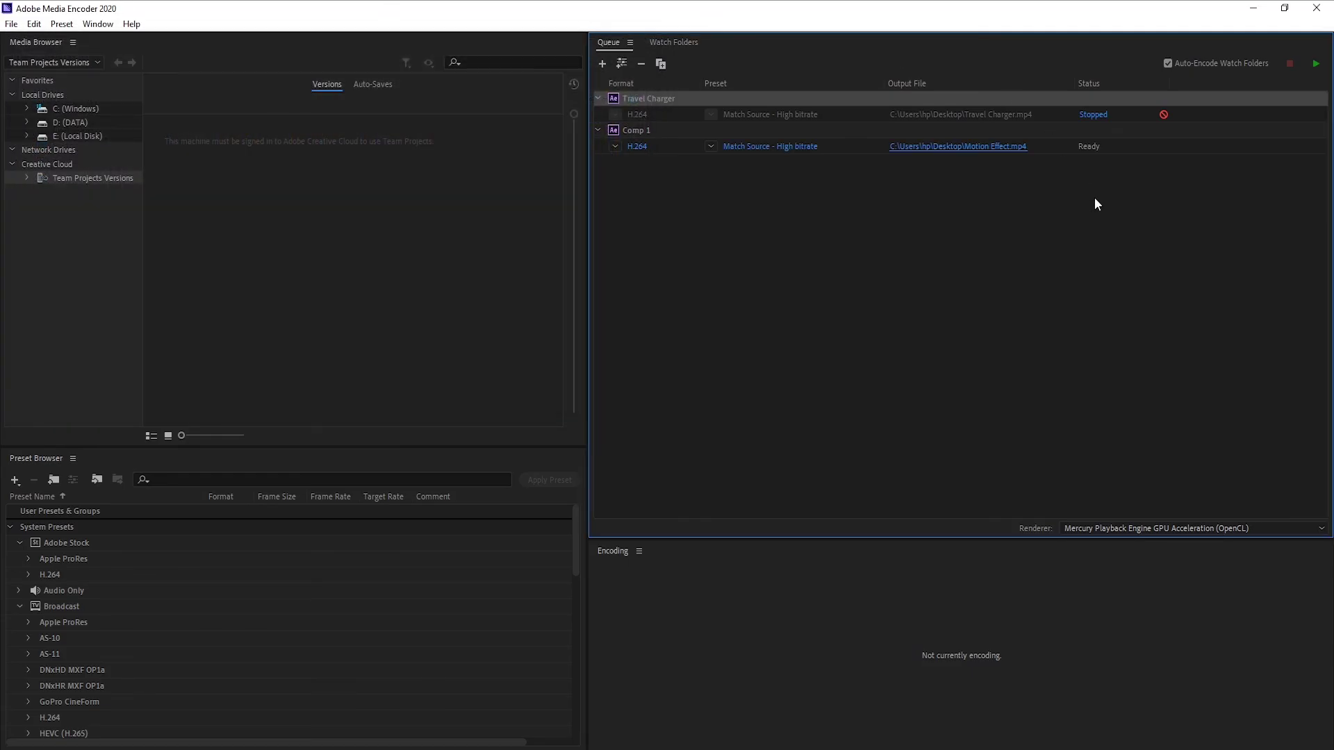
pyautogui.click(1316, 65)
pyautogui.click(1252, 12)
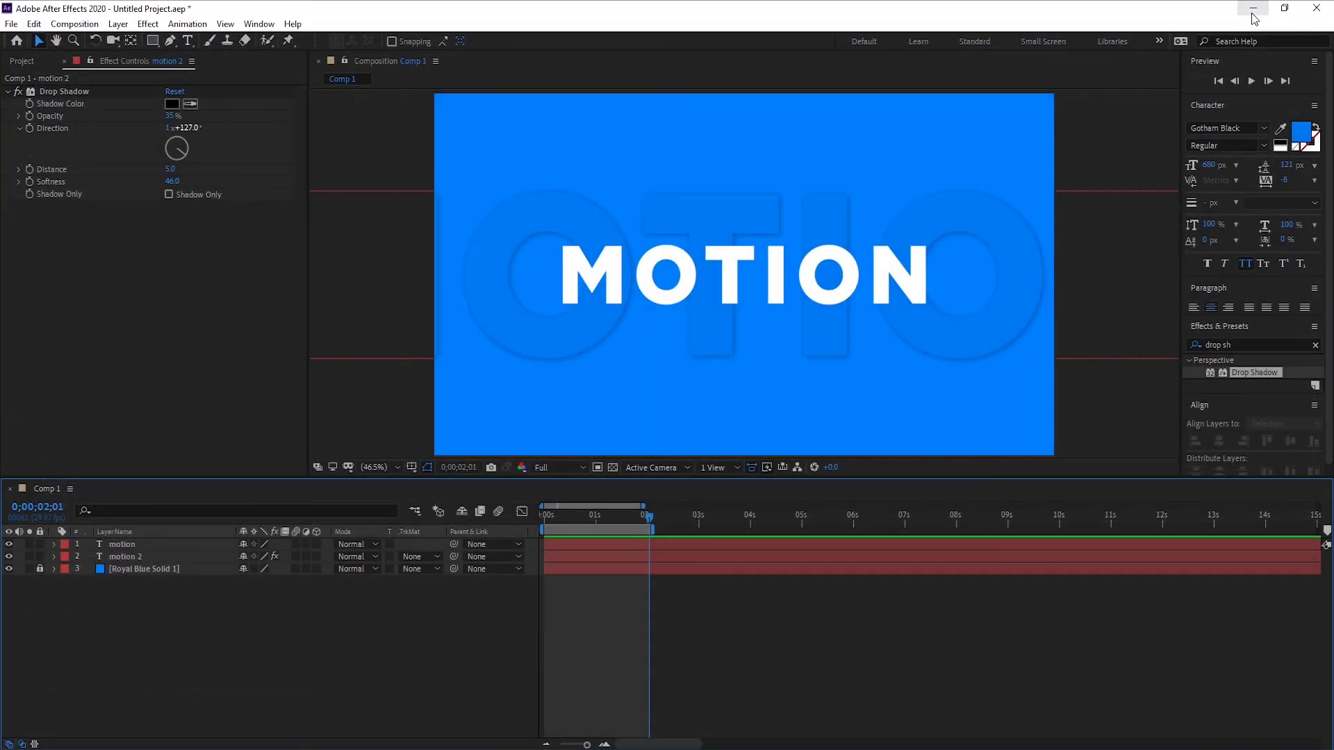
# - Open Motion Effect.mp4 from the desktop in VLC and play it fullscreen
pyautogui.click(1253, 13)
pyautogui.doubleClick(79, 486)
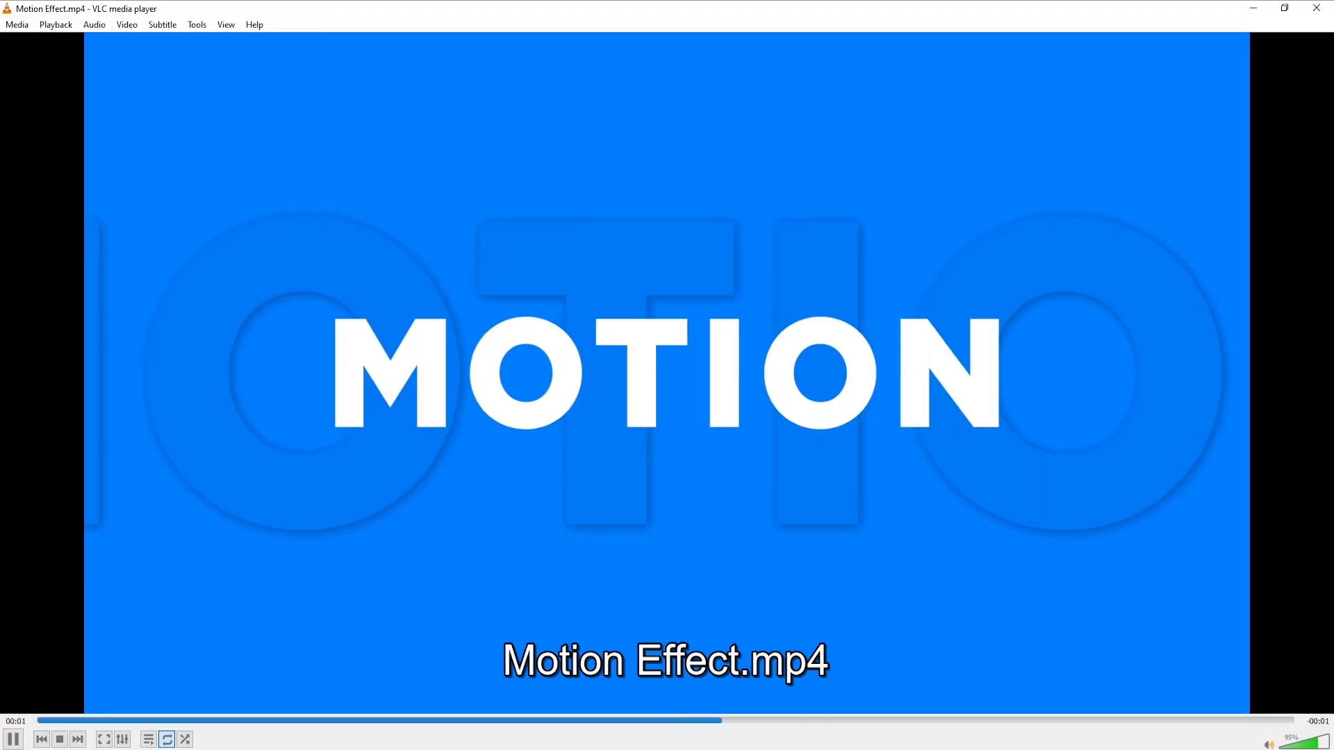
pyautogui.doubleClick(1070, 128)
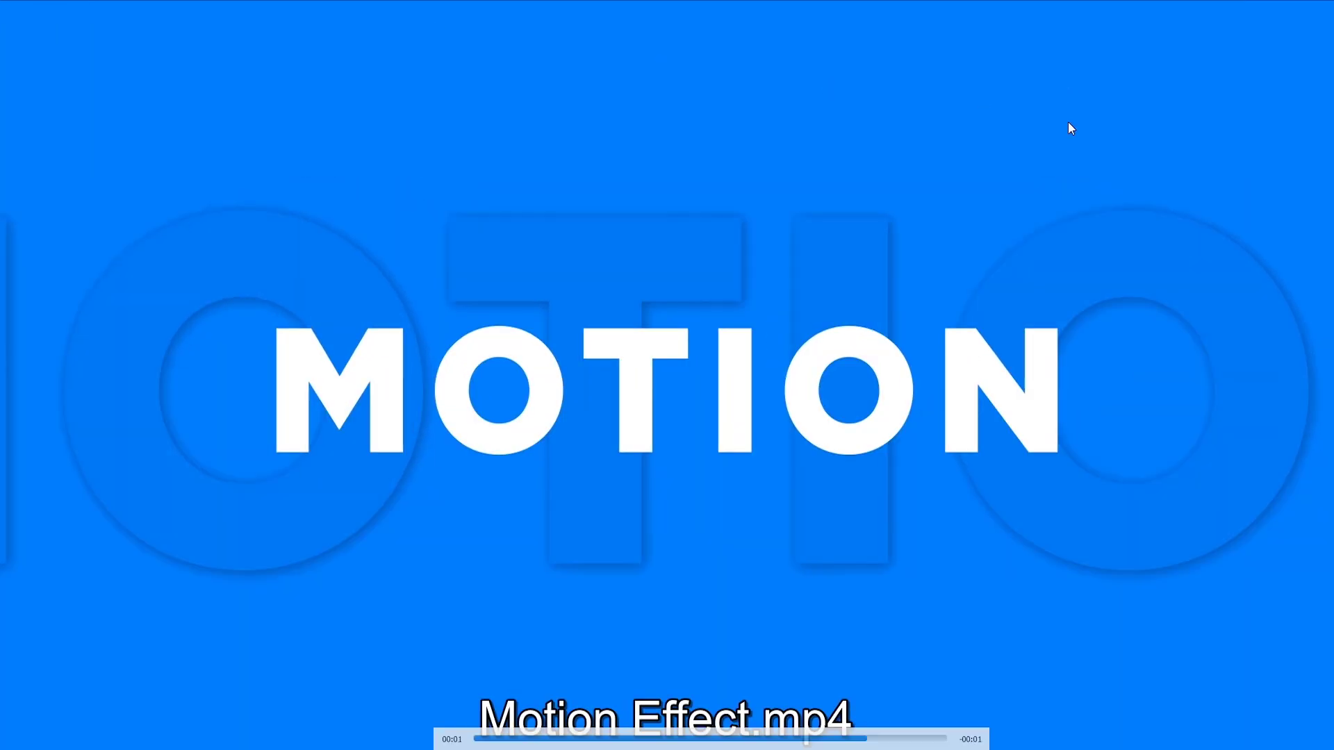